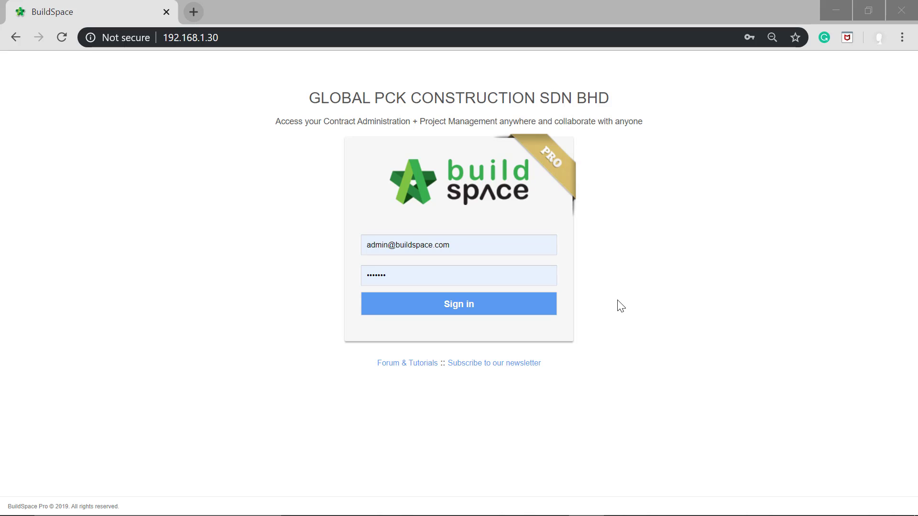
# Sign in with the prefilled account details and open the Project Builder module
pyautogui.click(529, 312)
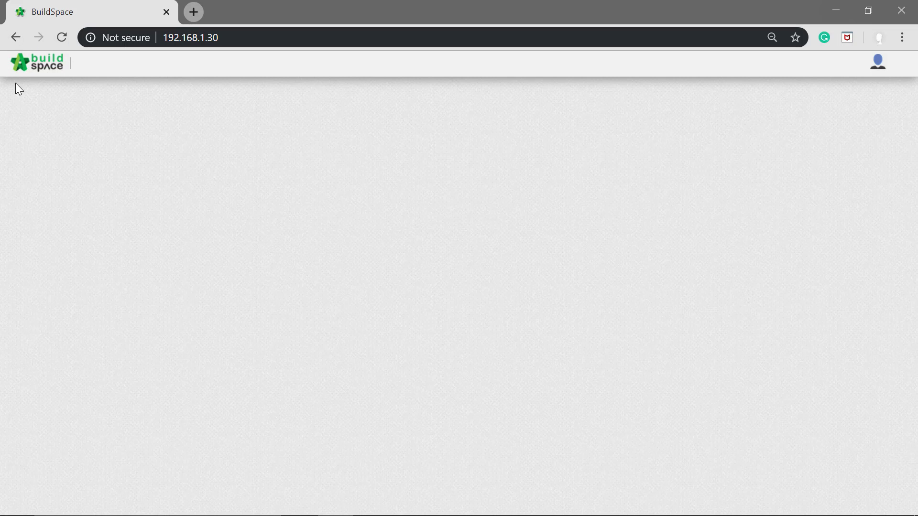
pyautogui.click(44, 73)
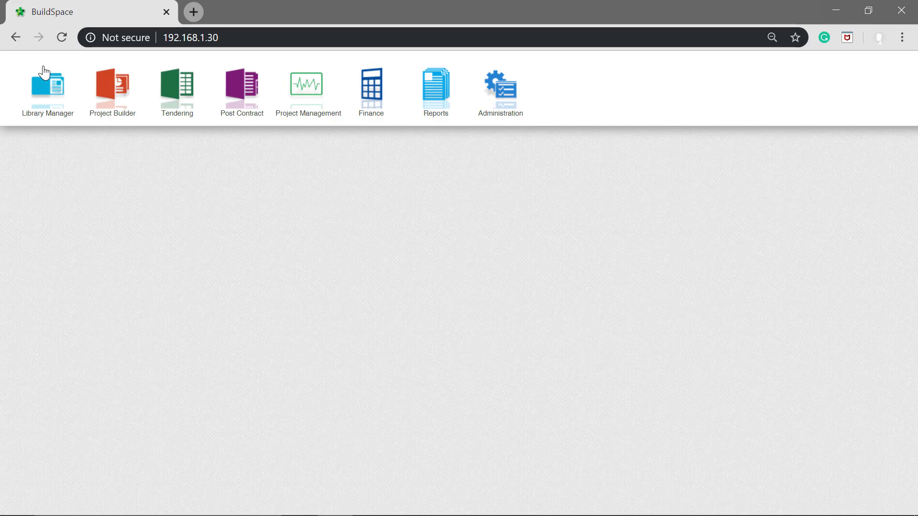
pyautogui.click(123, 100)
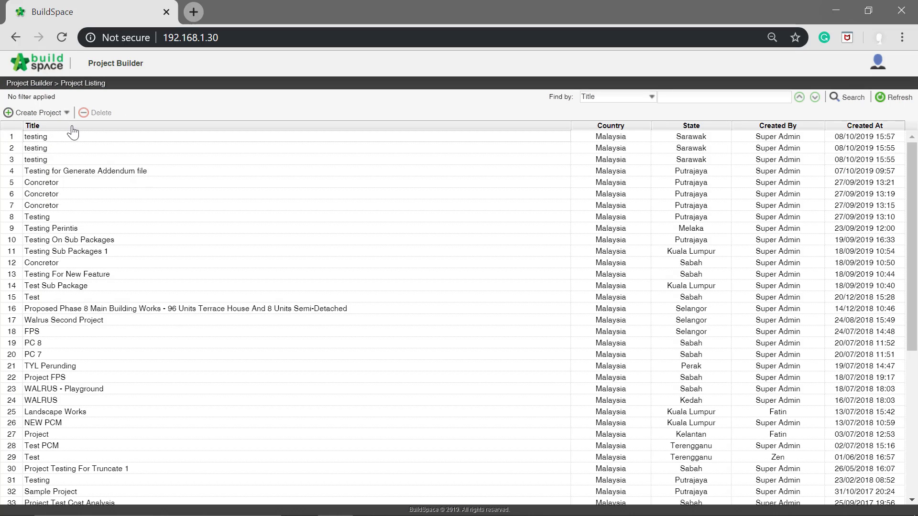
# Start a new project from the Project Information Form with title Testing Project 1215, description 30 storey building and client Global PCK
pyautogui.click(15, 113)
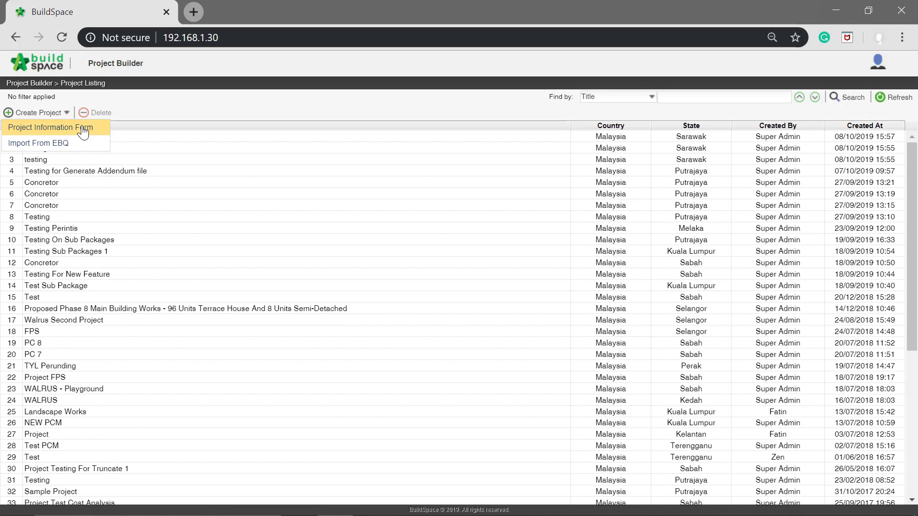
pyautogui.click(36, 128)
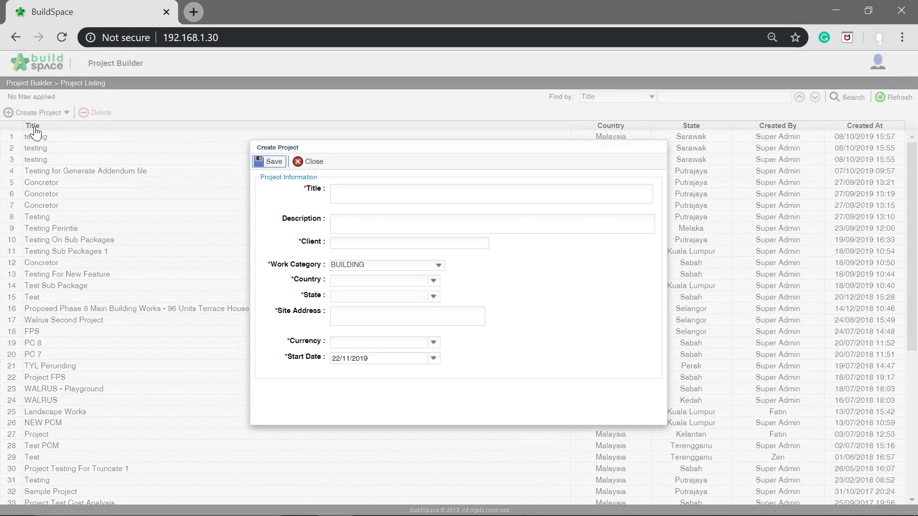
pyautogui.click(356, 188)
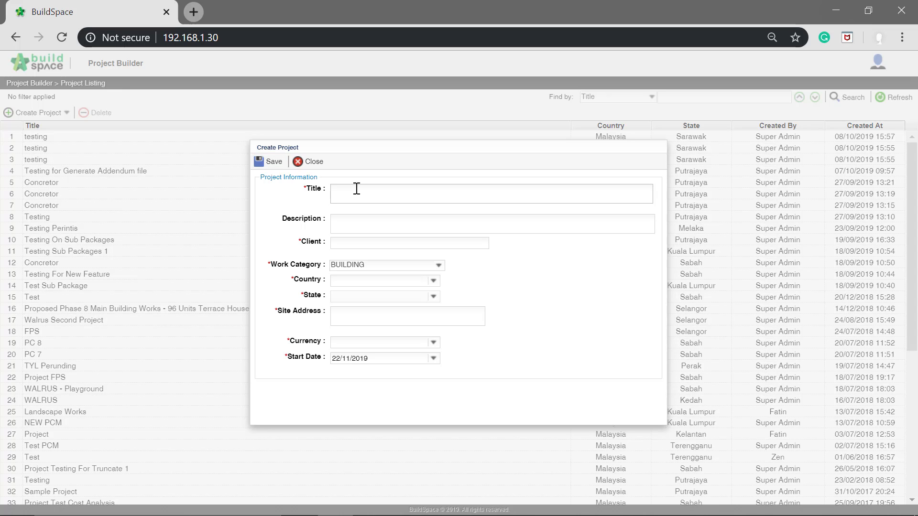
pyautogui.write('Testing Project 1215')
pyautogui.click(368, 228)
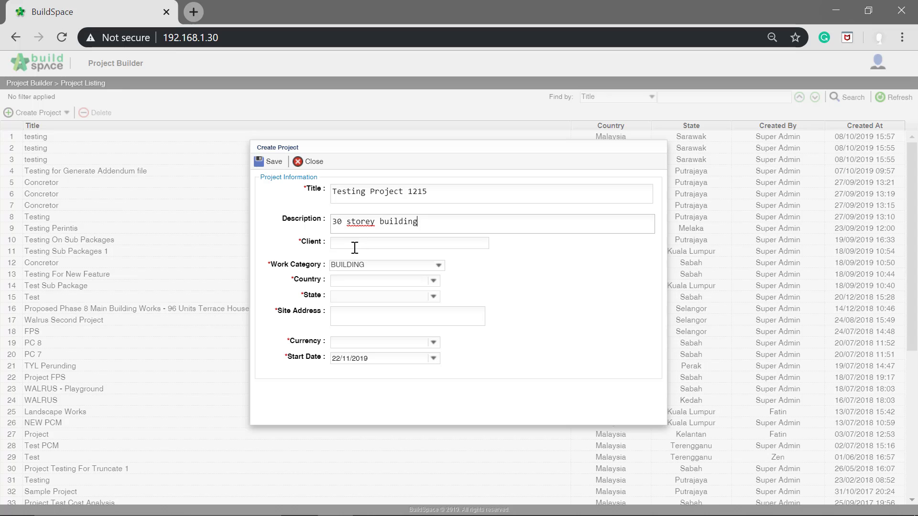
pyautogui.click(354, 247)
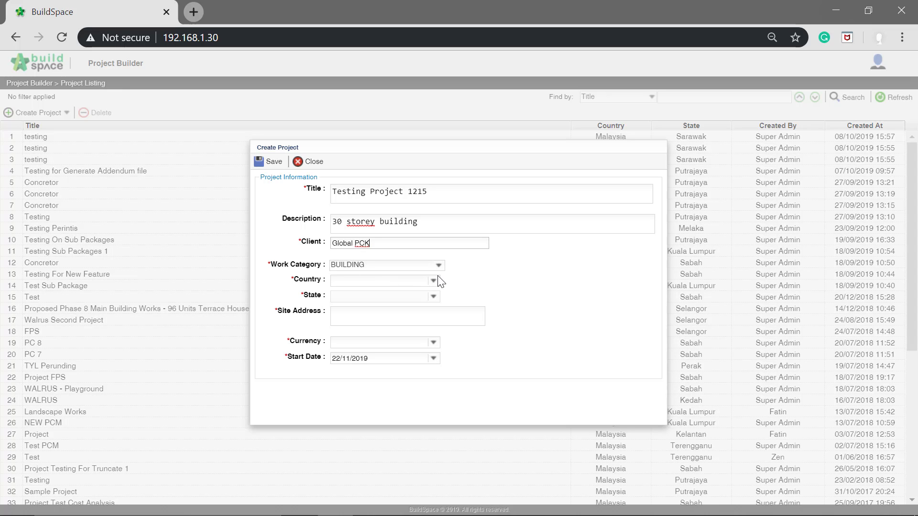
# Set the project's country to Malaysia and state to Kuala Lumpur, fill in the site address, and save the project
pyautogui.click(433, 287)
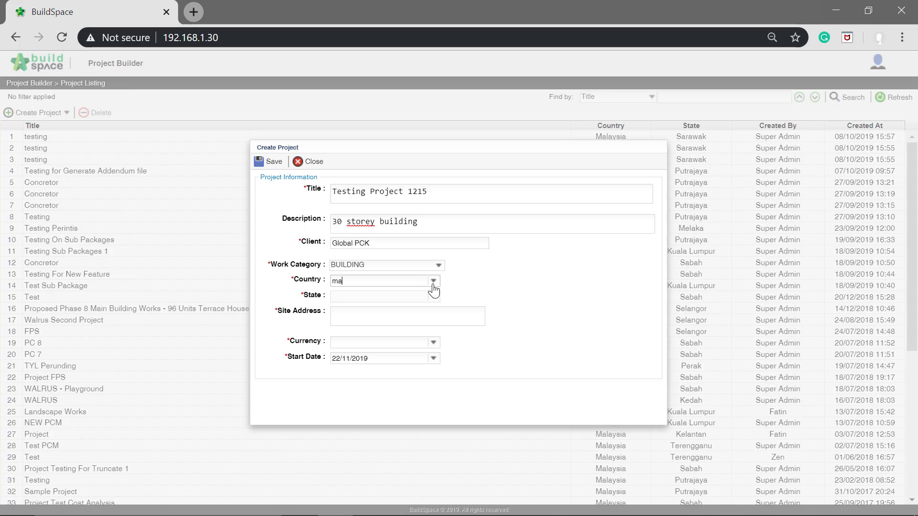
pyautogui.write('malaysi')
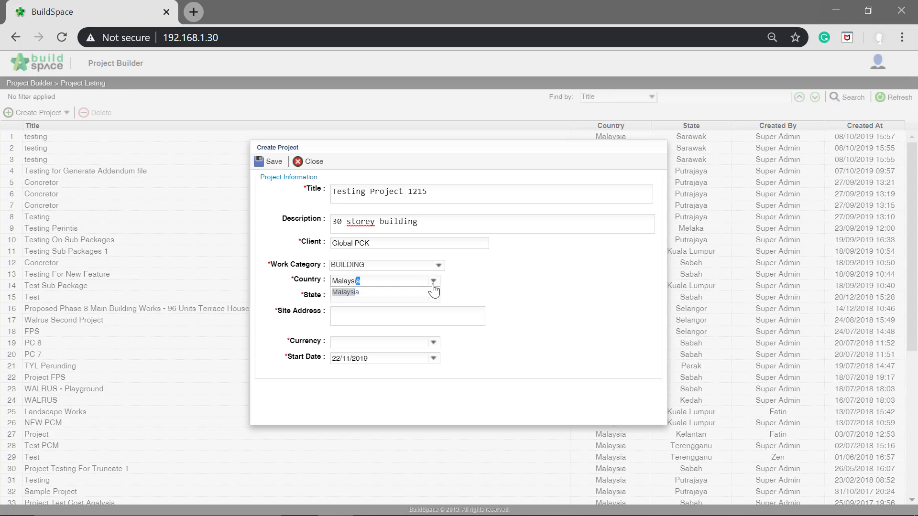
pyautogui.click(363, 292)
pyautogui.click(405, 296)
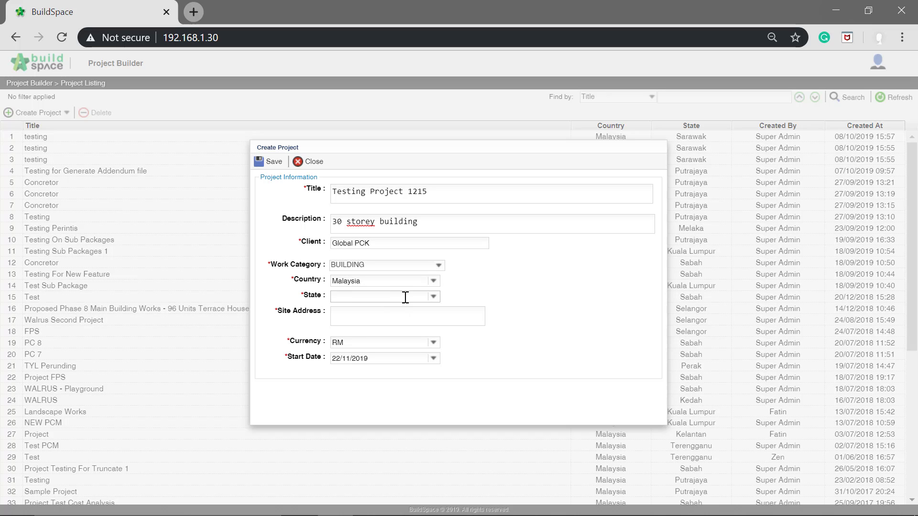
pyautogui.write('Kuala Lumpur')
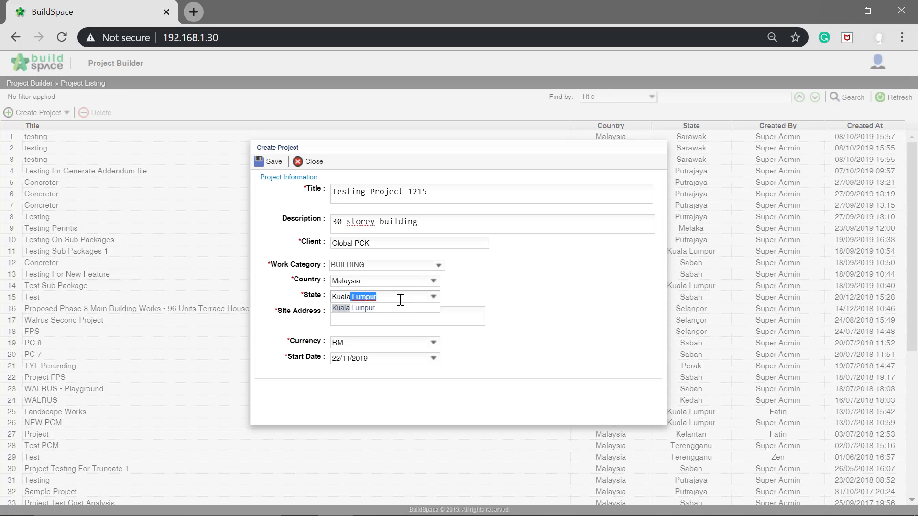
pyautogui.press('Return')
pyautogui.click(385, 323)
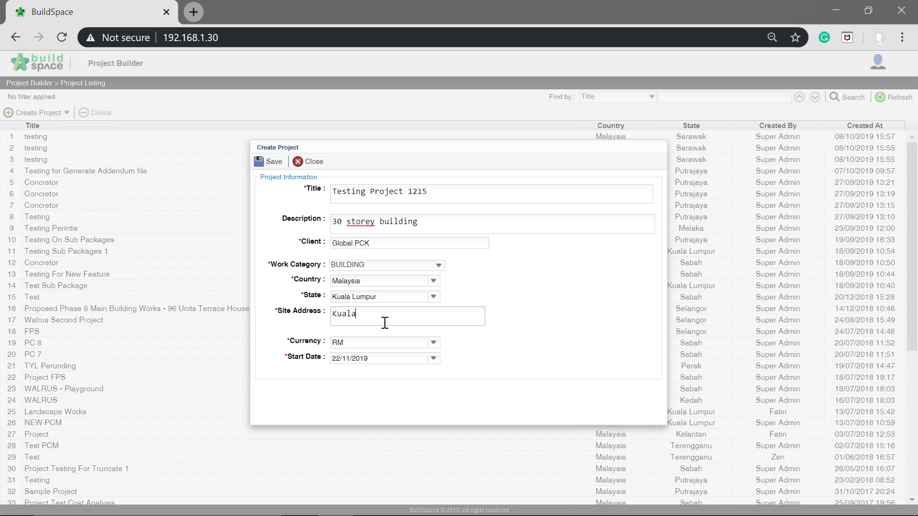
pyautogui.write('Kuala Lumpur')
pyautogui.click(270, 161)
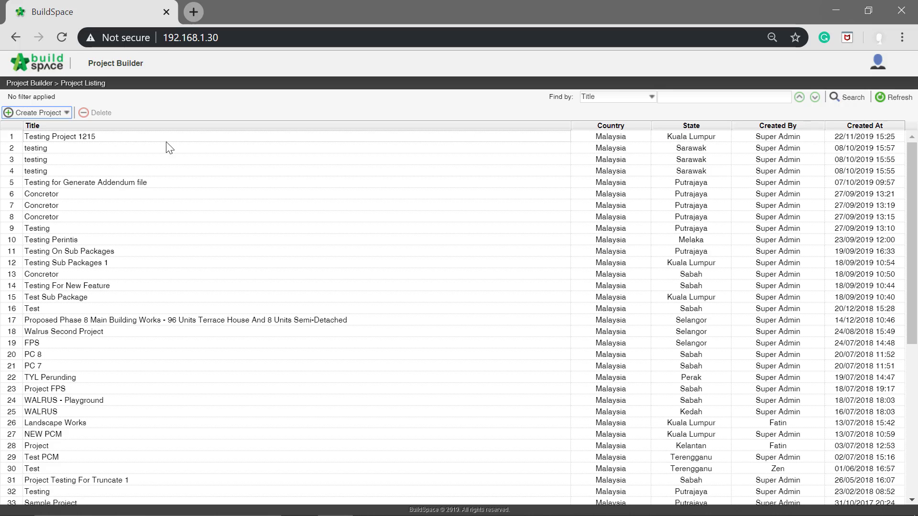
# Open Testing Project 1215 and add a normal bill named Bill No. 1 to its project breakdown
pyautogui.doubleClick(59, 137)
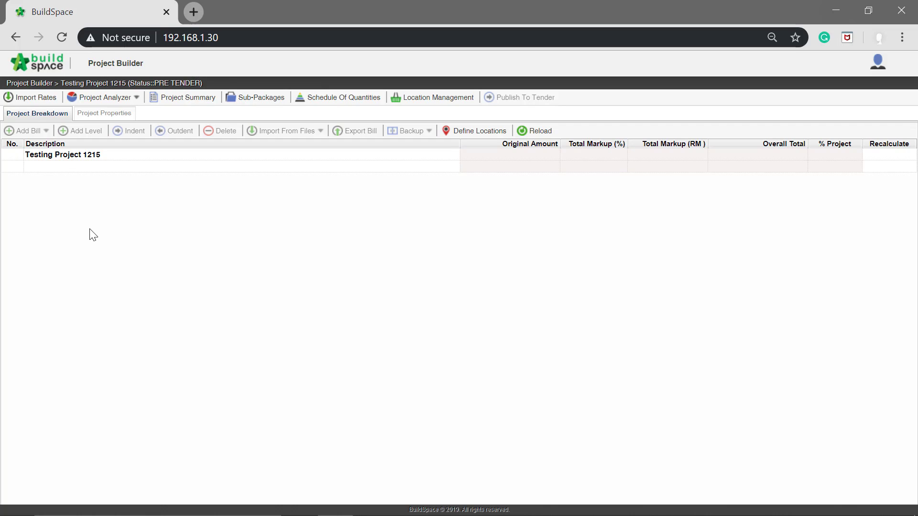
pyautogui.click(85, 154)
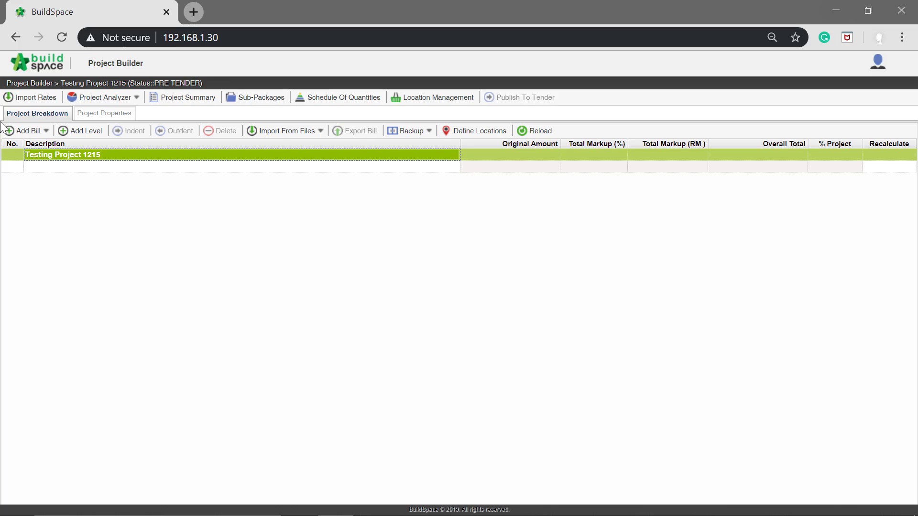
pyautogui.click(46, 136)
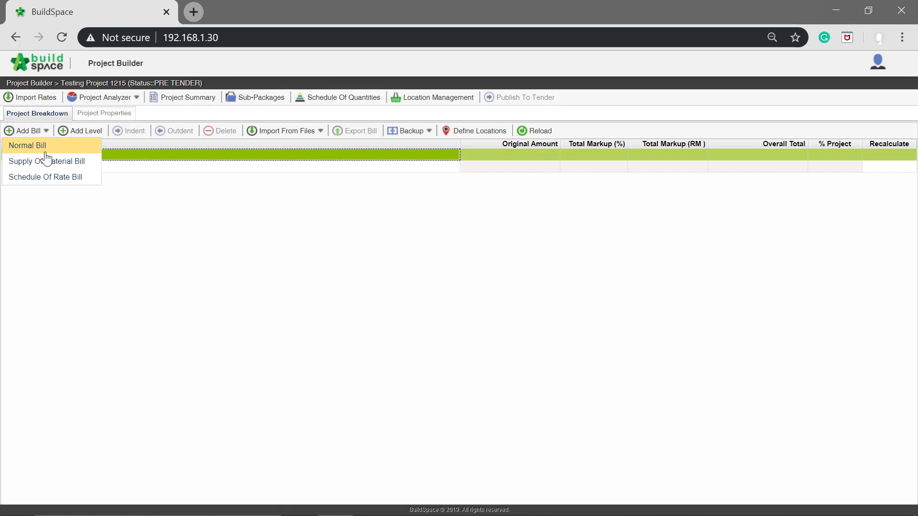
pyautogui.click(46, 152)
pyautogui.click(435, 223)
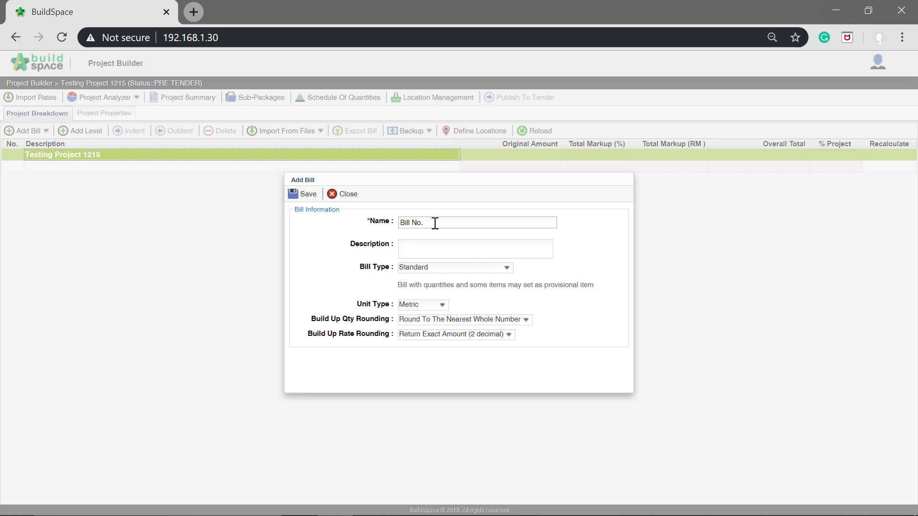
pyautogui.click(308, 194)
# View the file import options available for Bill No. 1
pyautogui.click(185, 168)
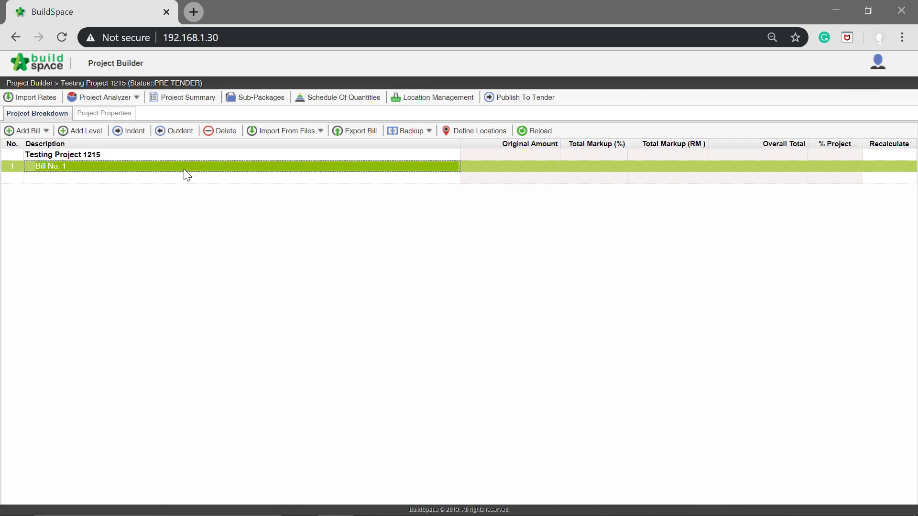
pyautogui.click(280, 132)
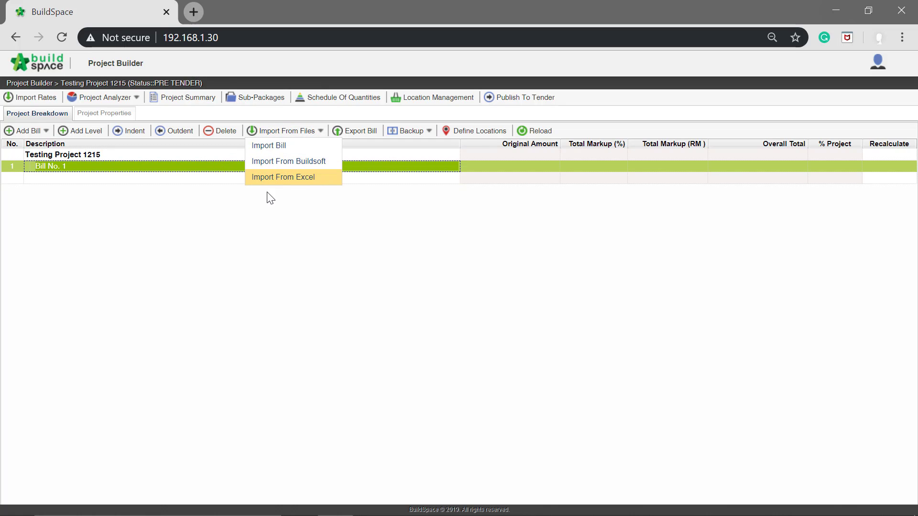
pyautogui.click(262, 238)
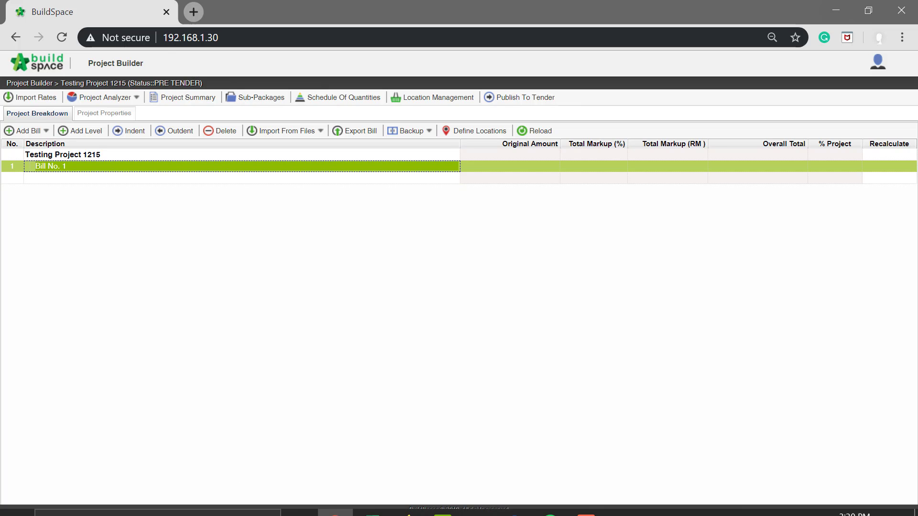
# Switch to the Sample Excel BQ Original workbook in Excel and delete rows 1 to 8 above the first heading on sheet 3.1
pyautogui.click(369, 510)
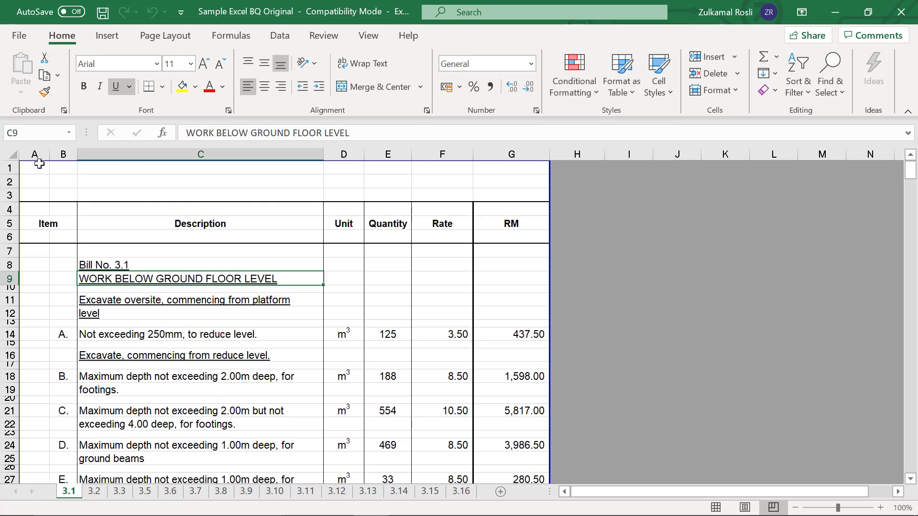
pyautogui.click(7, 166)
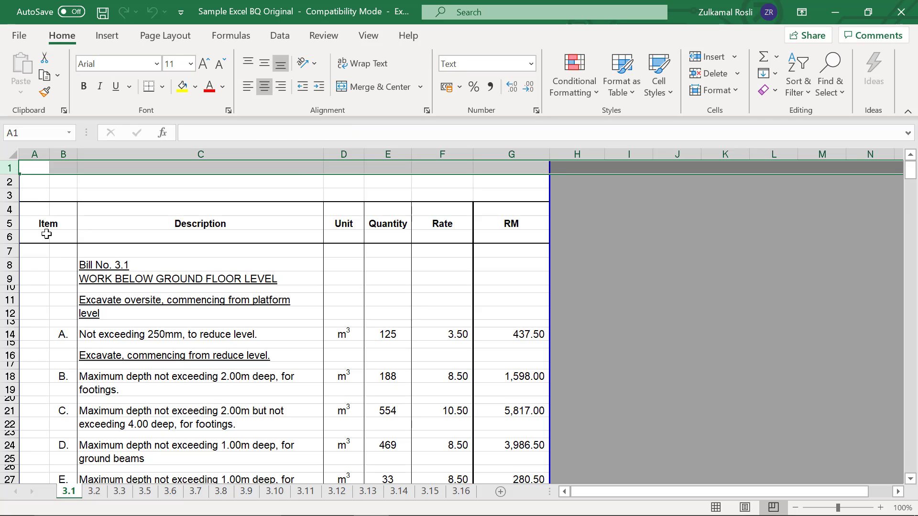
pyautogui.keyDown('shift'); pyautogui.click(3, 264); pyautogui.keyUp('shift')
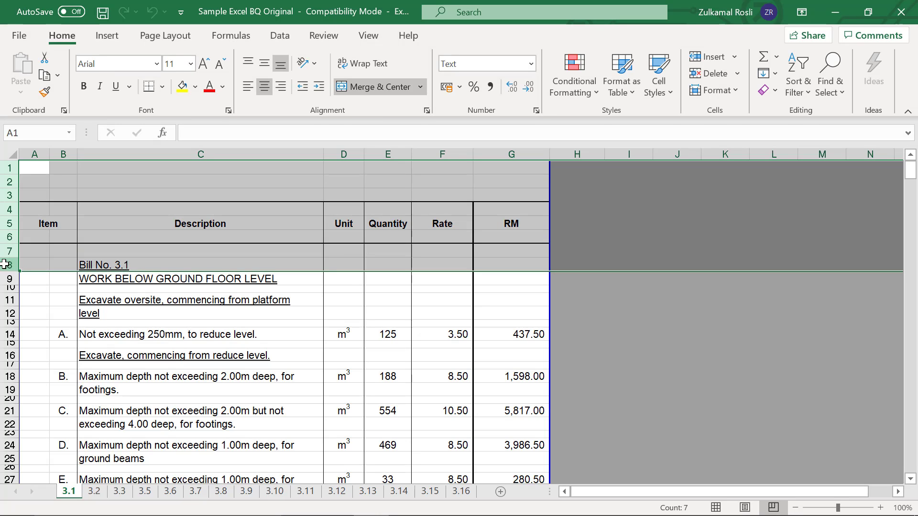
pyautogui.rightClick(4, 223)
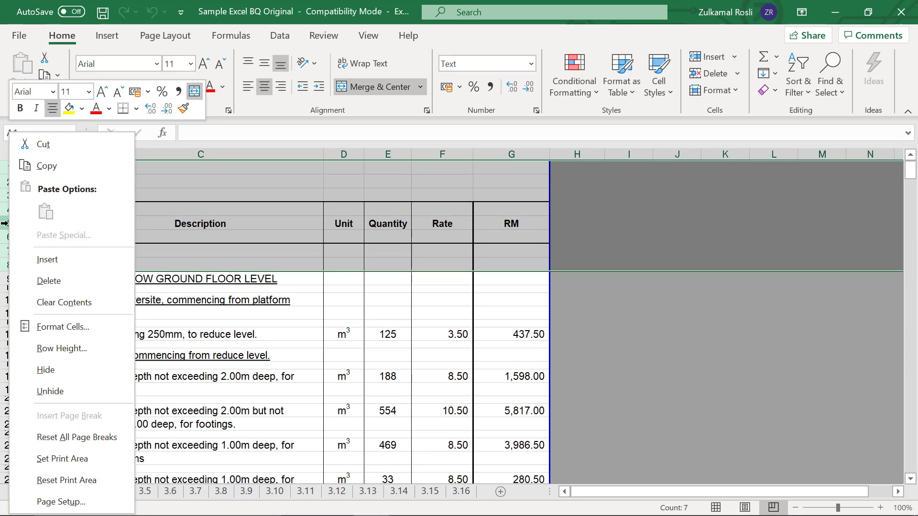
pyautogui.click(81, 281)
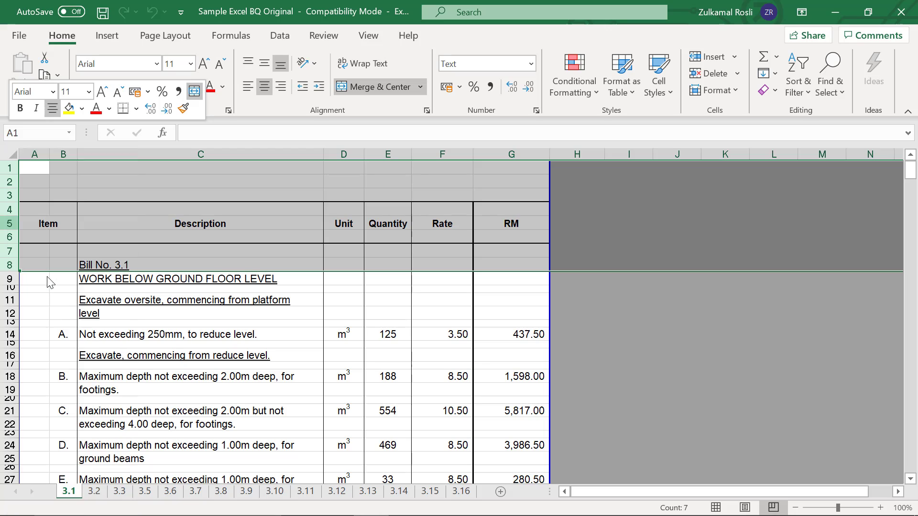
pyautogui.click(94, 255)
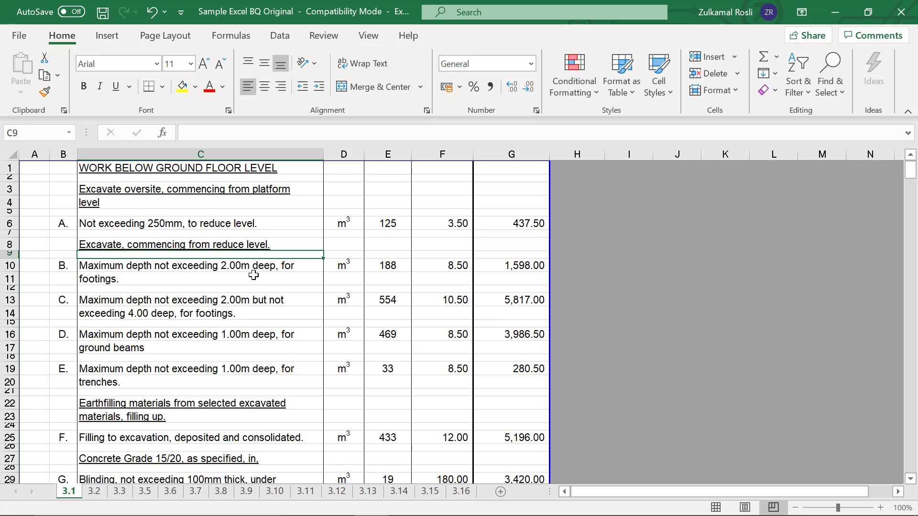
# Delete rows 49 to 56, containing the To Collection total, page footer and continued heading, on sheet 3.1
pyautogui.scroll(-9, 254, 275)
pyautogui.scroll(-4, 254, 275)
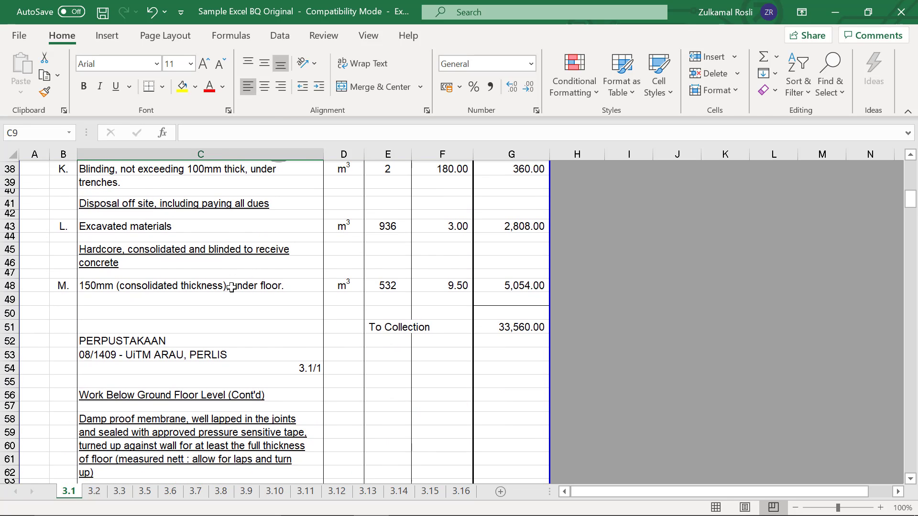
pyautogui.click(4, 272)
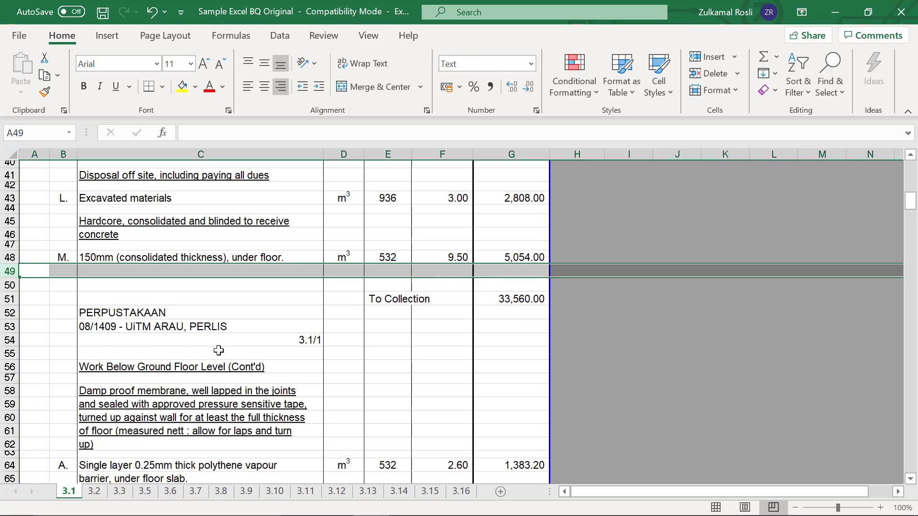
pyautogui.keyDown('shift'); pyautogui.click(9, 367); pyautogui.keyUp('shift')
pyautogui.rightClick(11, 342)
pyautogui.click(49, 281)
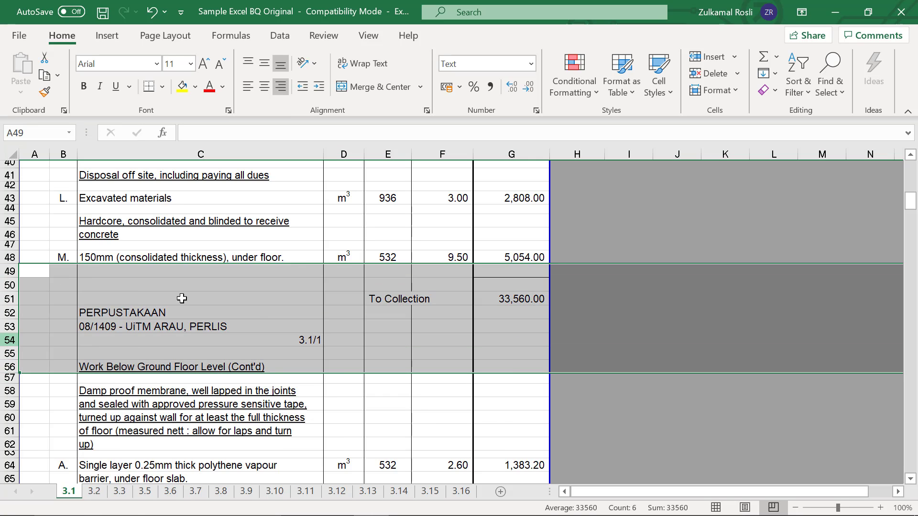
pyautogui.click(404, 307)
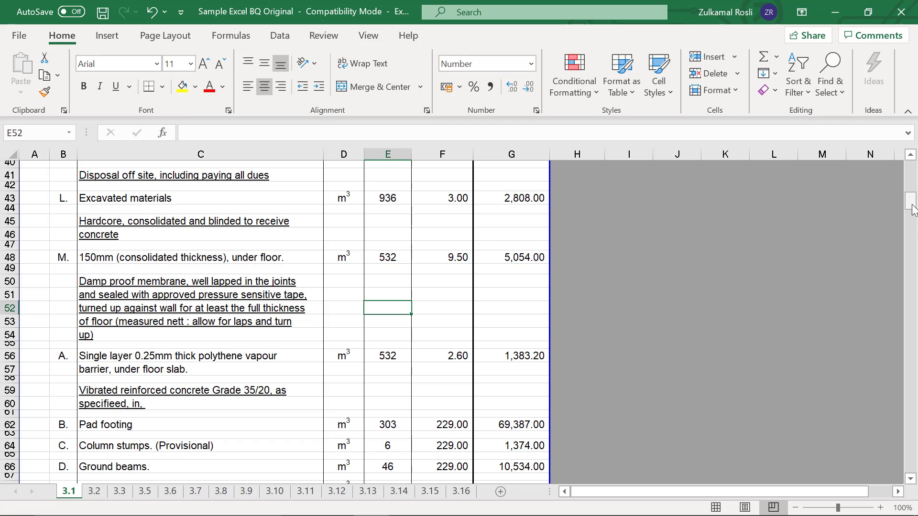
# Delete rows 319 to 378 on sheet 3.1, from below the last bill item through the final collection page footer
pyautogui.moveTo(911, 206); pyautogui.dragTo(915, 432)
pyautogui.scroll(2, 420, 330)
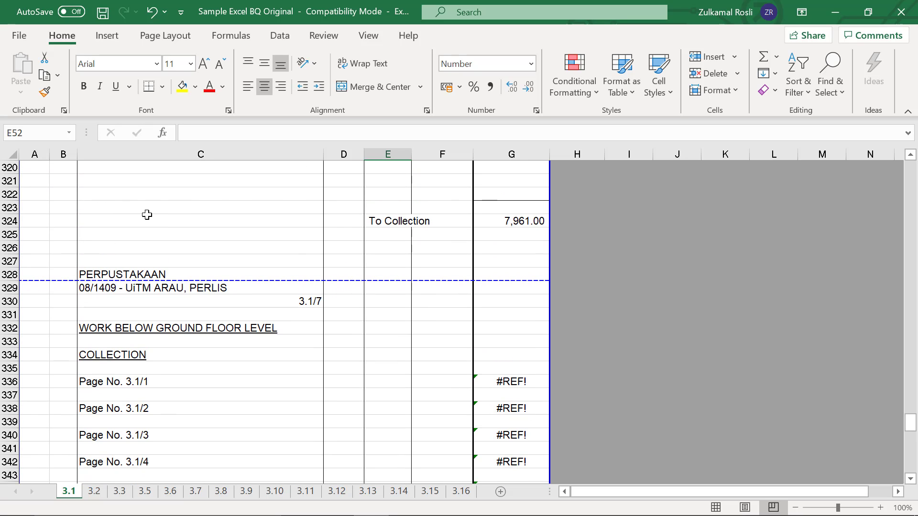
pyautogui.scroll(2, 173, 312)
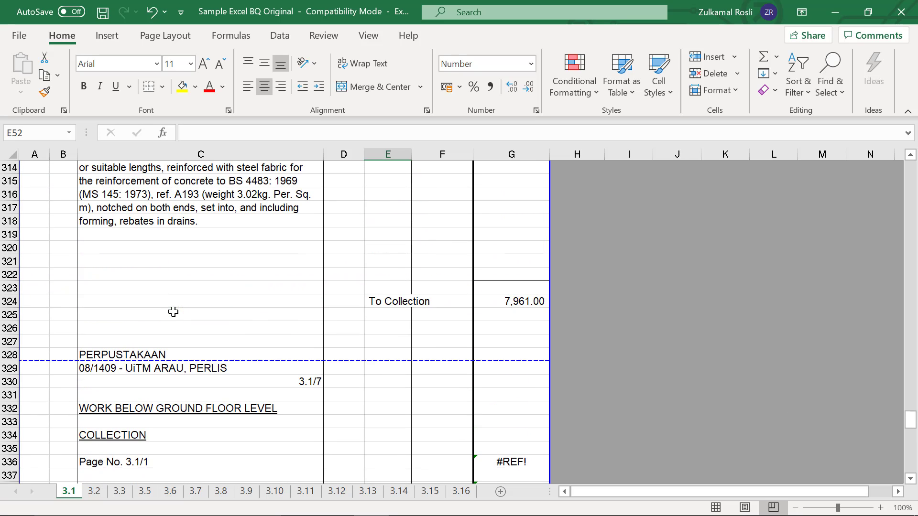
pyautogui.click(10, 234)
pyautogui.scroll(-2, 59, 270)
pyautogui.scroll(-14, 59, 270)
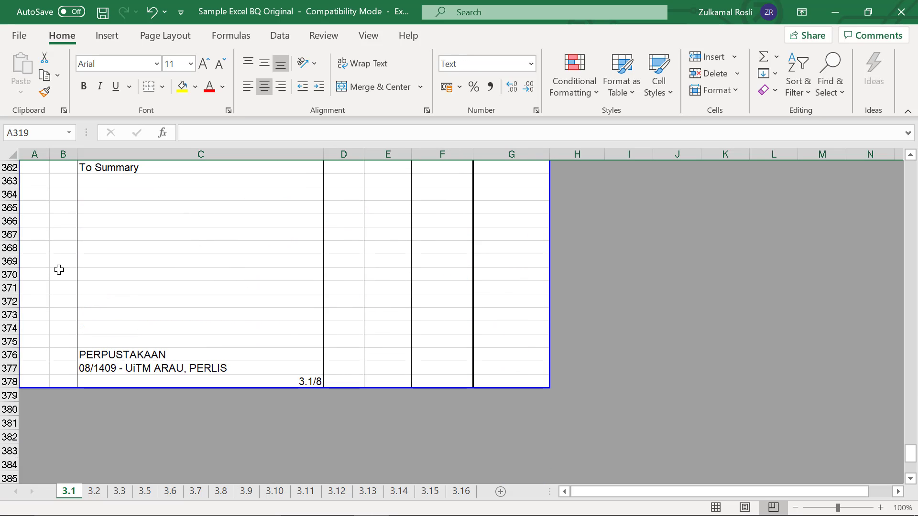
pyautogui.keyDown('shift'); pyautogui.click(9, 381); pyautogui.keyUp('shift')
pyautogui.rightClick(5, 355)
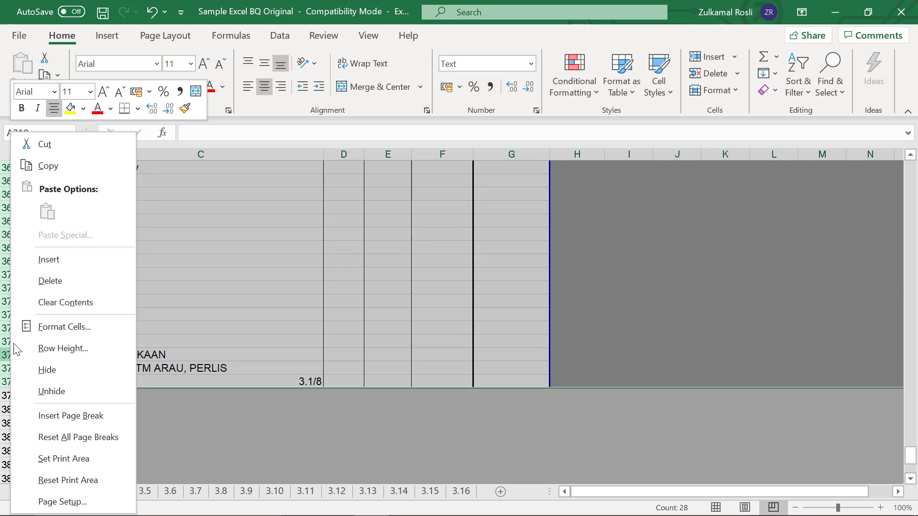
pyautogui.click(50, 281)
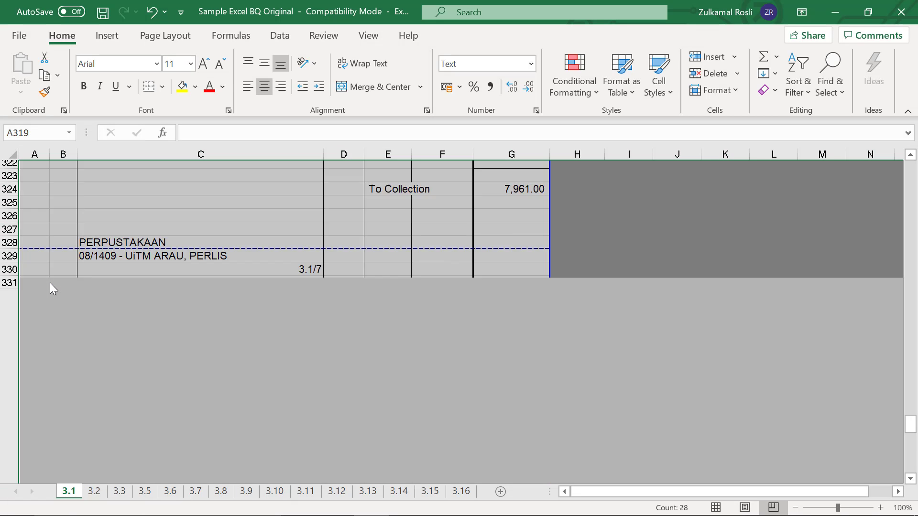
pyautogui.scroll(5, 51, 285)
pyautogui.click(331, 284)
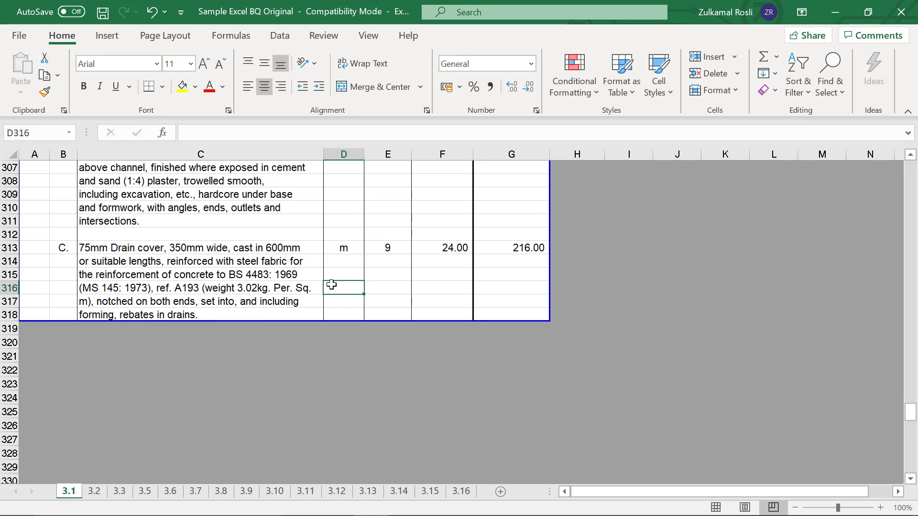
pyautogui.scroll(2, 367, 300)
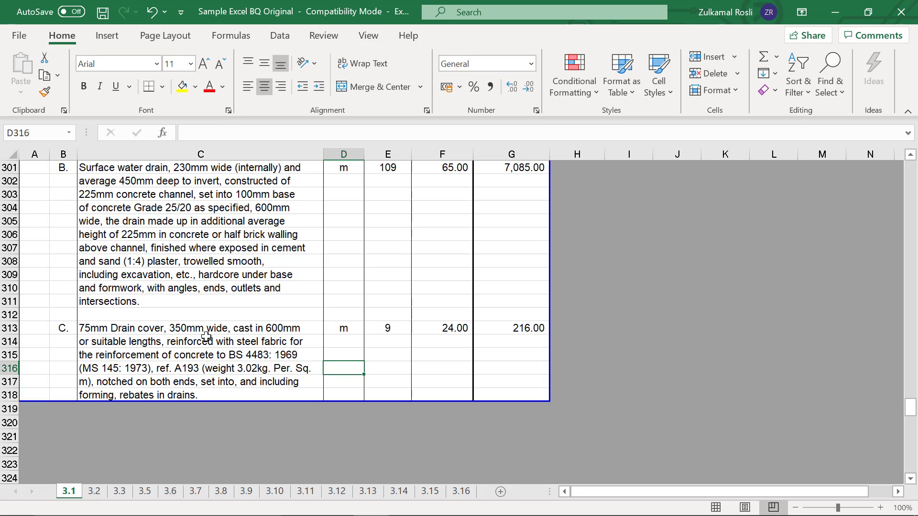
pyautogui.click(9, 315)
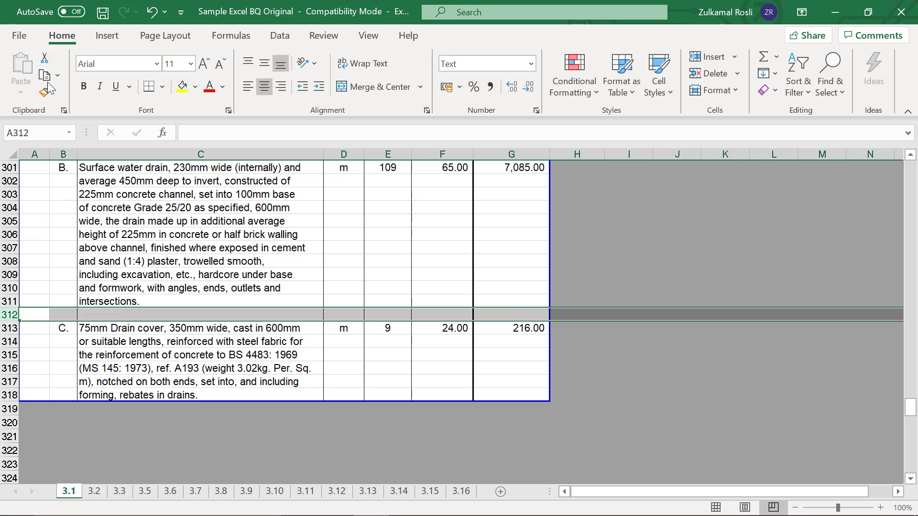
# Save the workbook to the Desktop as an Excel 97-2003 Workbook named Sample Excel BQ Original edited 2
pyautogui.click(19, 36)
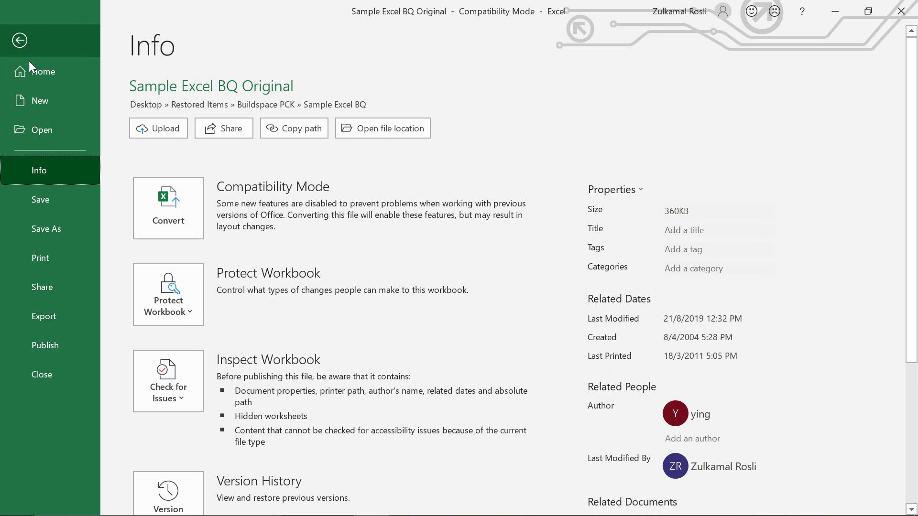
pyautogui.click(46, 234)
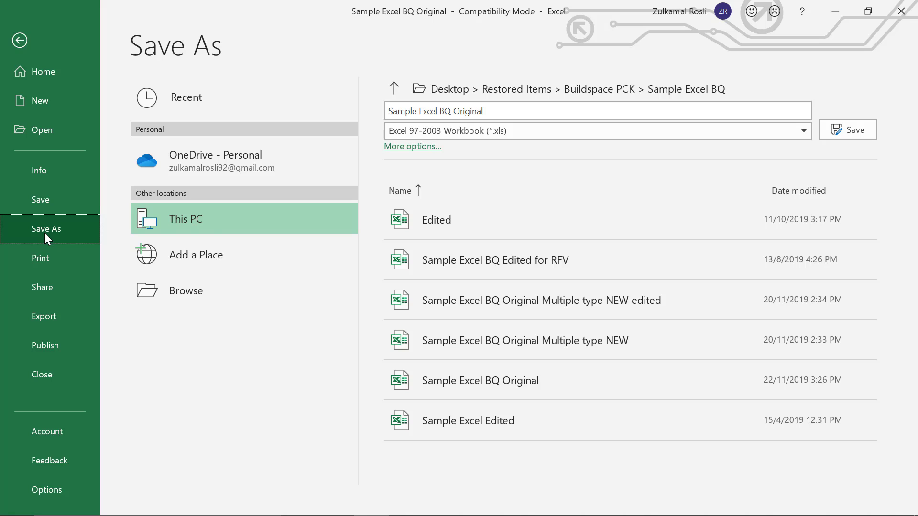
pyautogui.click(557, 114)
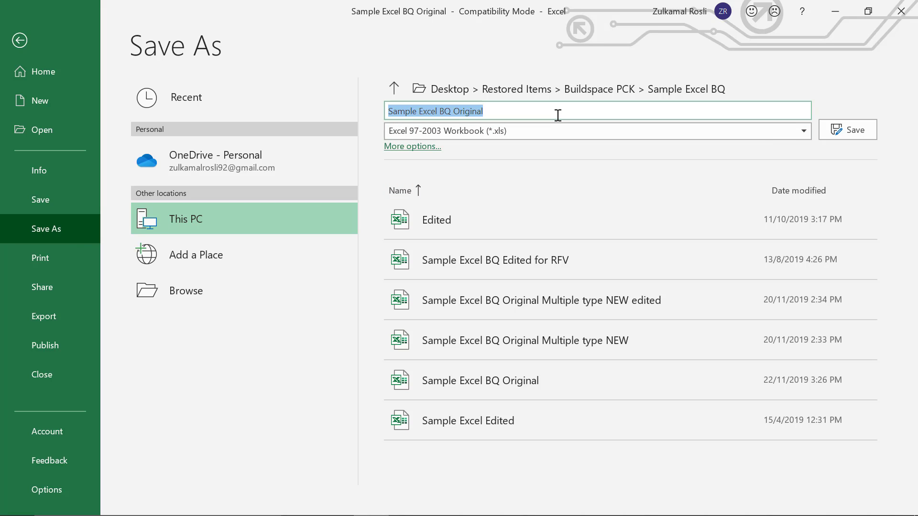
pyautogui.click(557, 115)
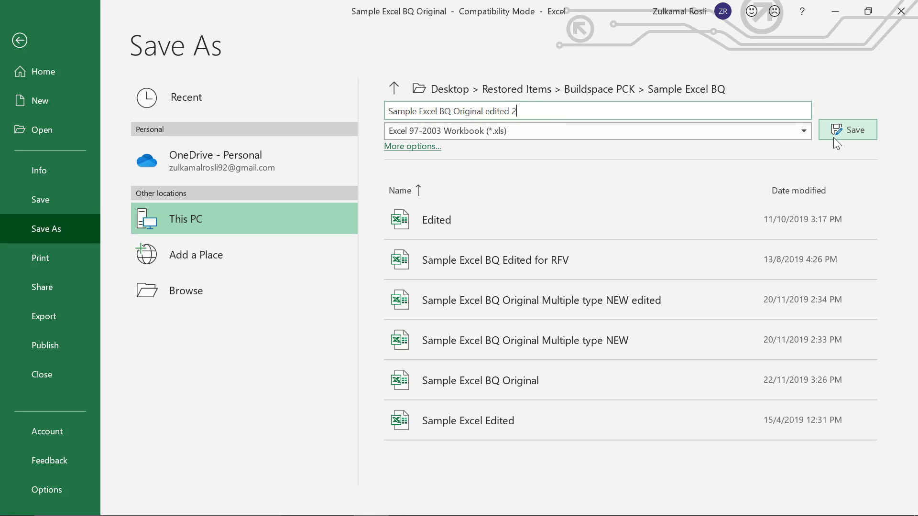
pyautogui.click(460, 88)
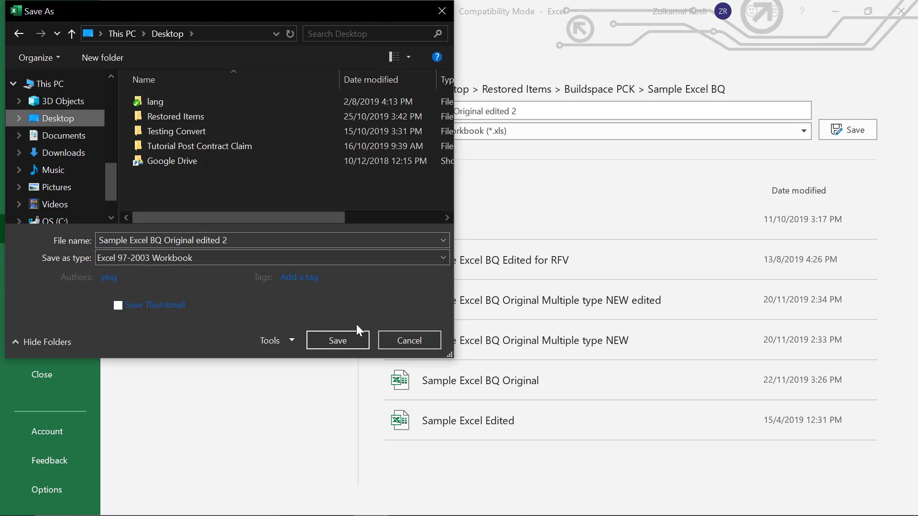
pyautogui.click(336, 340)
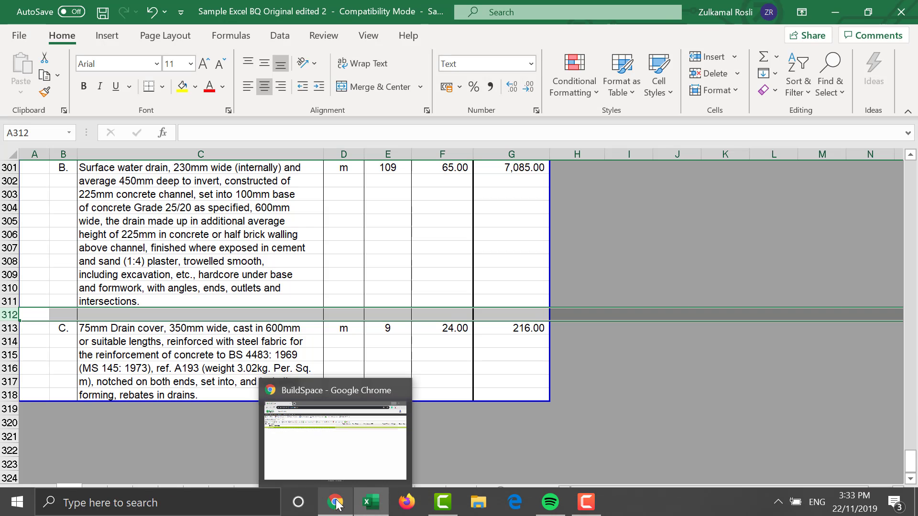
# Switch to BuildSpace and start an Excel import for Bill No. 1 using the Desktop file Sample Excel BQ Original edited 2
pyautogui.click(336, 503)
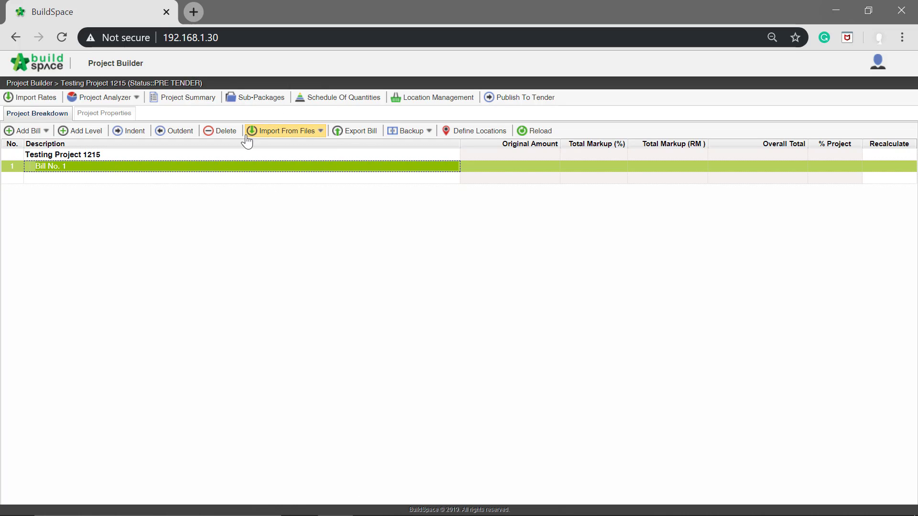
pyautogui.click(318, 134)
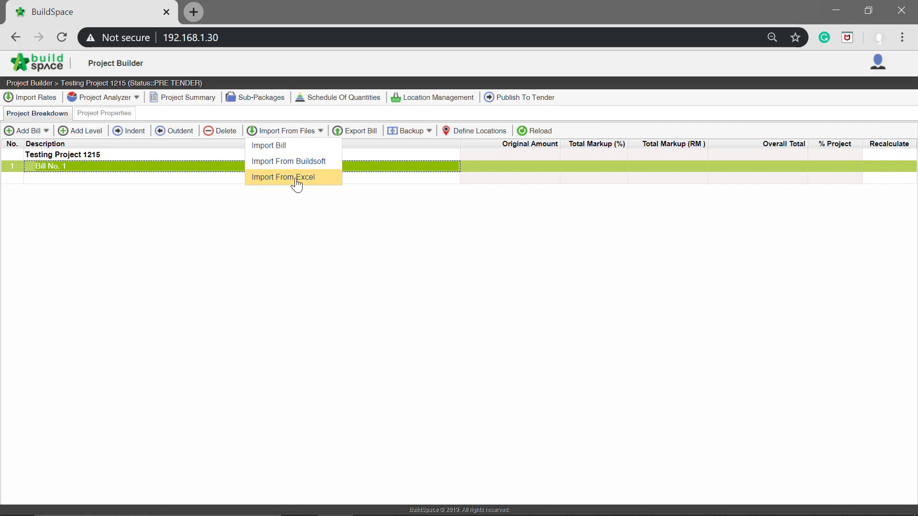
pyautogui.click(314, 177)
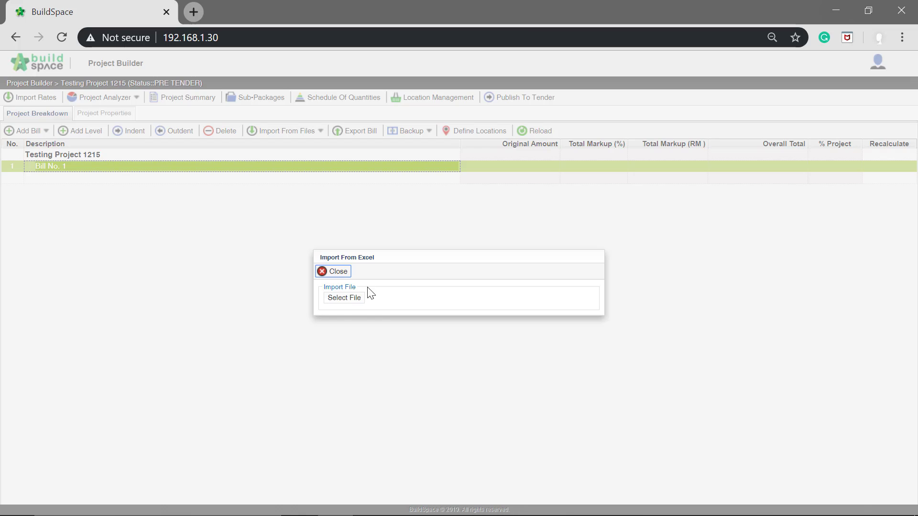
pyautogui.click(335, 297)
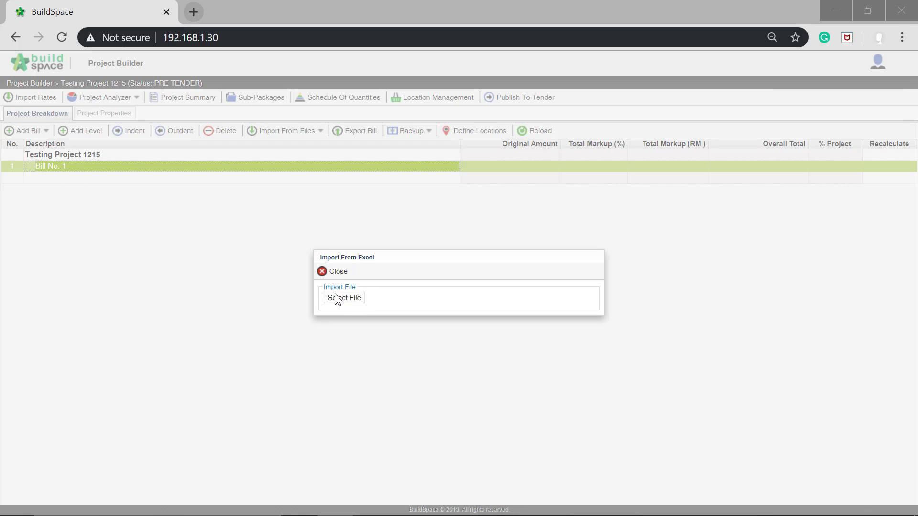
pyautogui.click(374, 101)
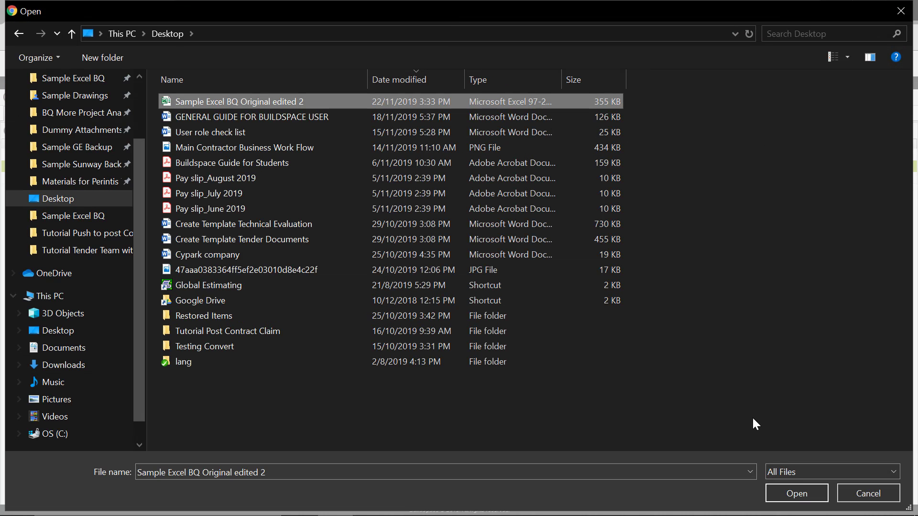
pyautogui.click(788, 490)
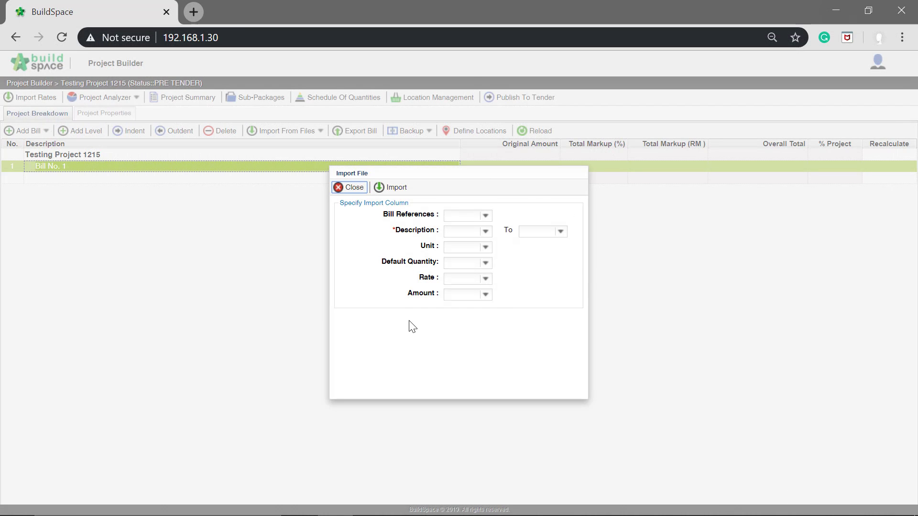
# Switch to the Excel workbook and check which columns on sheet 3.1 hold the description, unit, quantity and rate
pyautogui.moveTo(337, 515)
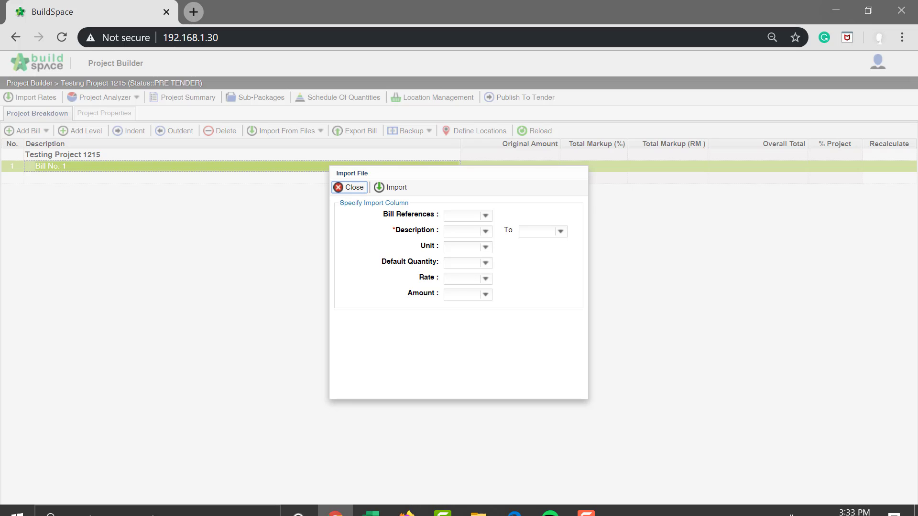
pyautogui.click(370, 502)
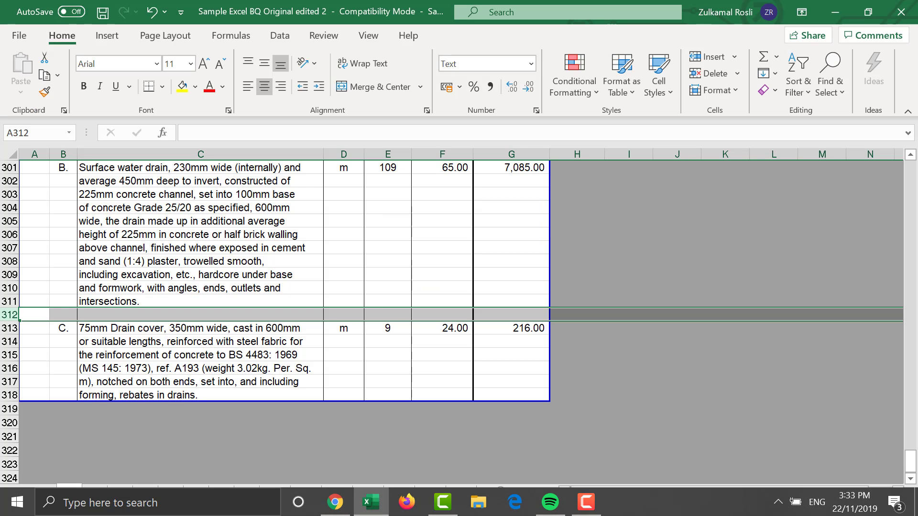
pyautogui.moveTo(914, 456); pyautogui.dragTo(916, 169)
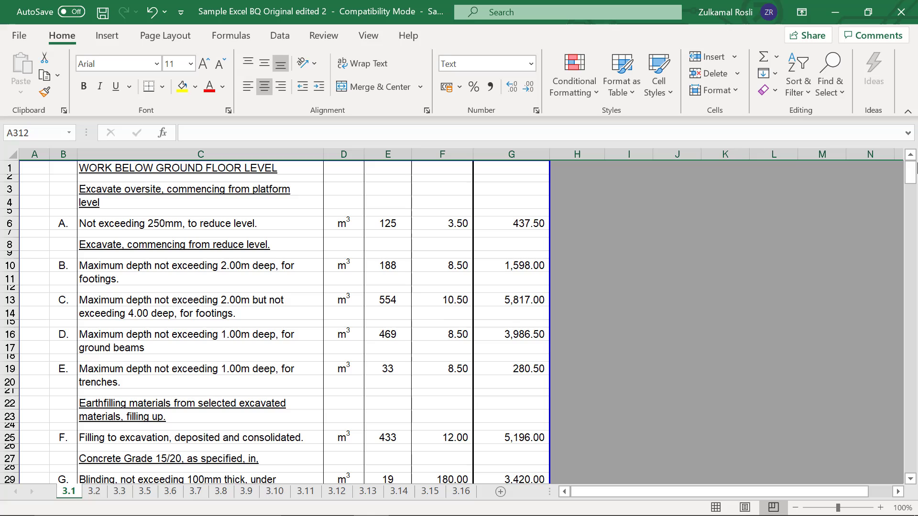
pyautogui.click(218, 152)
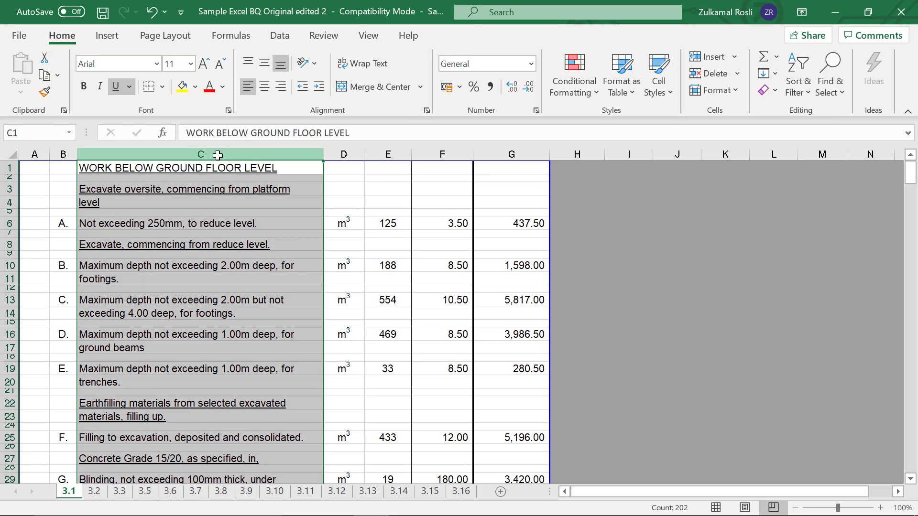
pyautogui.click(354, 153)
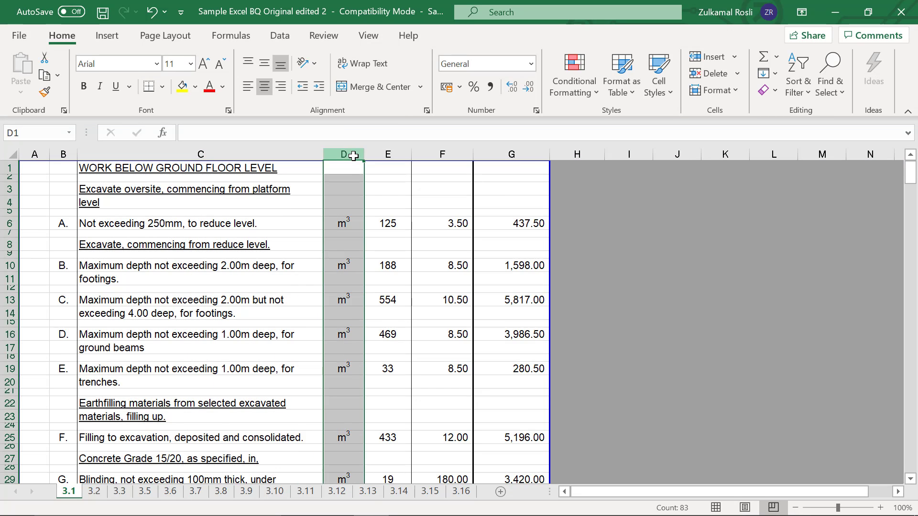
pyautogui.click(389, 151)
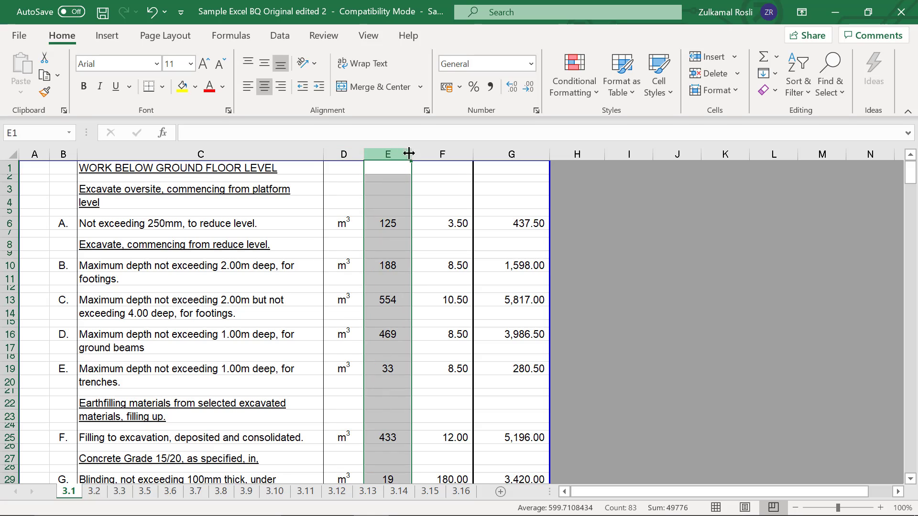
pyautogui.click(441, 151)
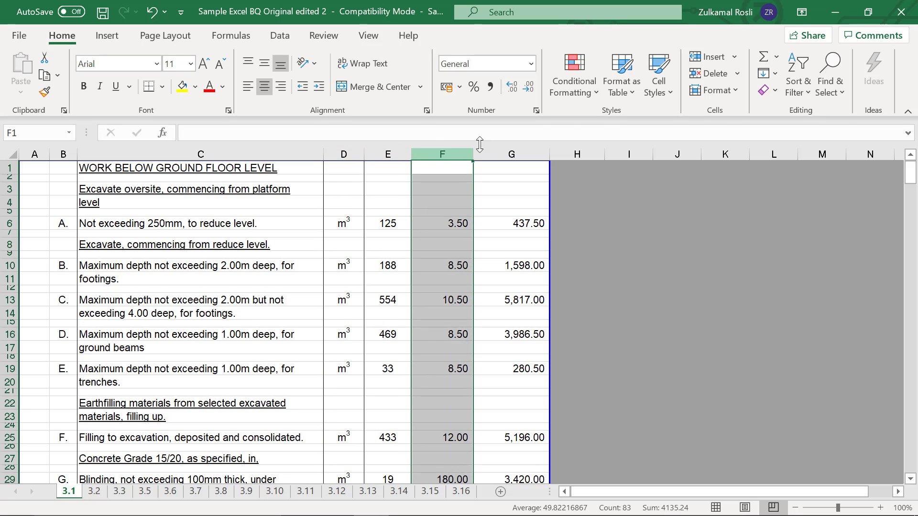
pyautogui.click(837, 15)
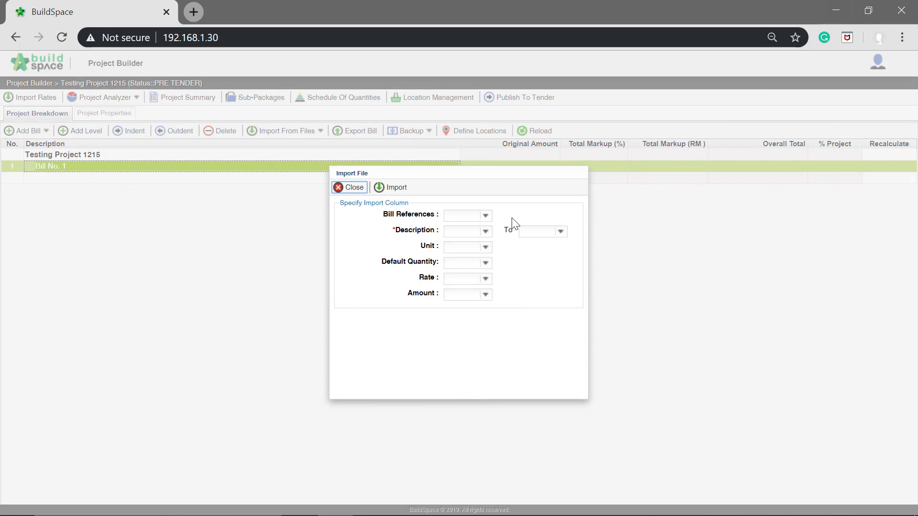
# Map the BuildSpace import columns as Description C to C, Unit D, Default Quantity E and Rate F, and load the file's elements
pyautogui.click(485, 234)
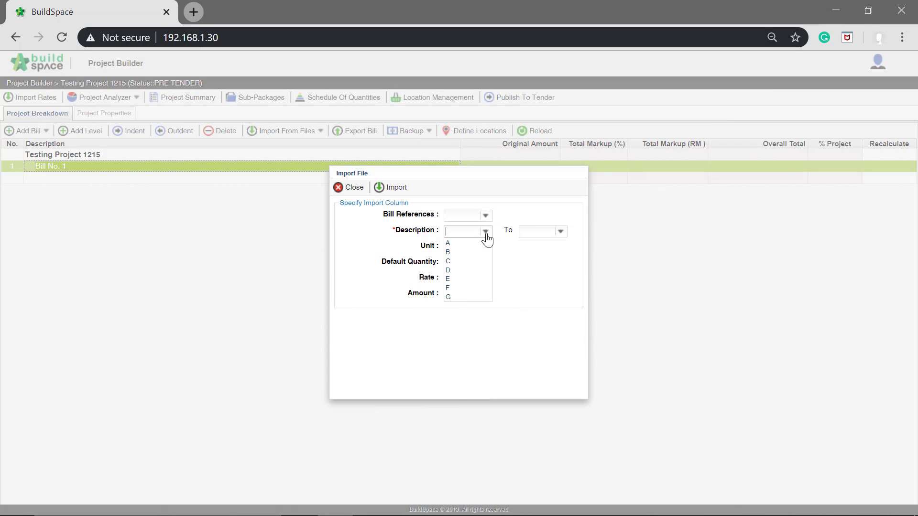
pyautogui.click(467, 261)
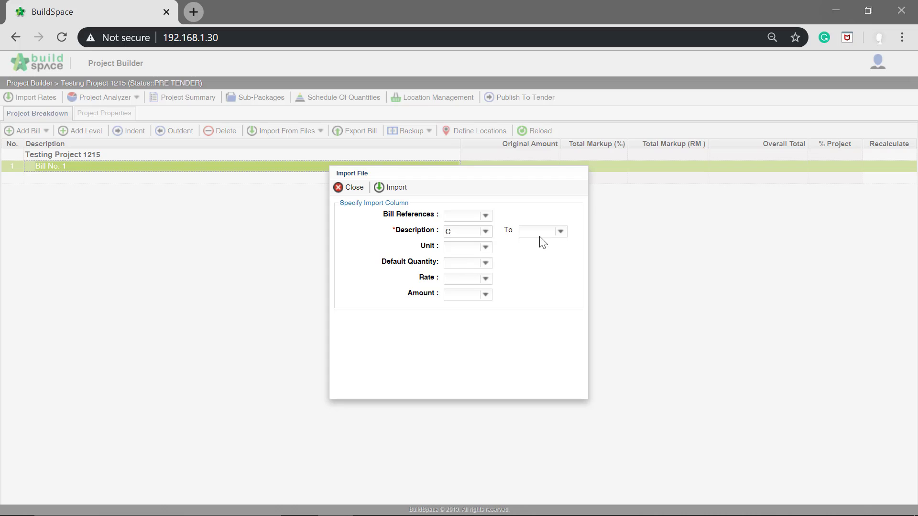
pyautogui.click(560, 237)
pyautogui.click(543, 262)
pyautogui.click(485, 247)
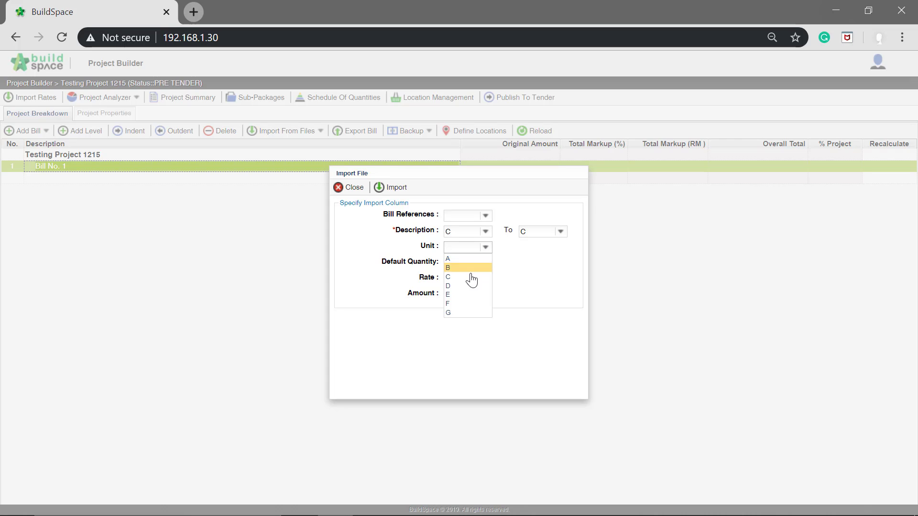
pyautogui.click(466, 286)
pyautogui.click(485, 263)
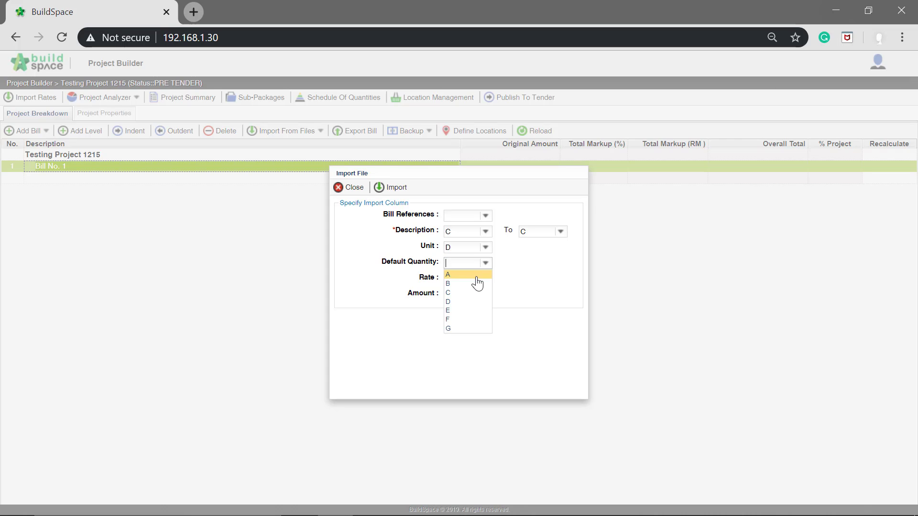
pyautogui.click(465, 310)
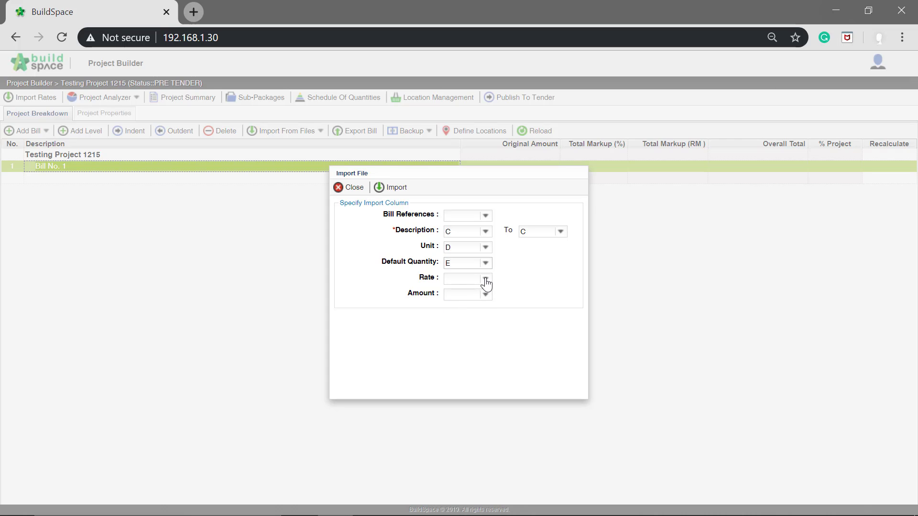
pyautogui.click(485, 279)
pyautogui.click(462, 336)
pyautogui.click(397, 188)
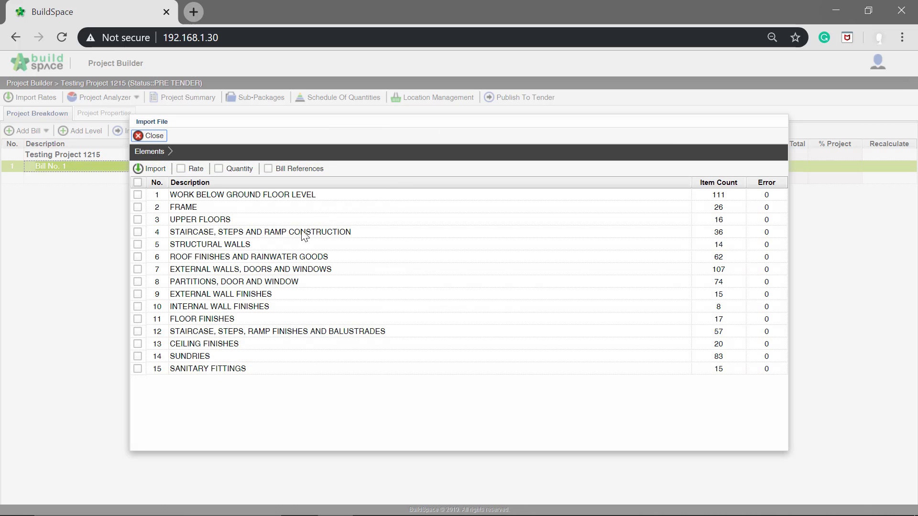
# Import all listed elements into Bill No. 1 with their rates and quantities included
pyautogui.click(138, 182)
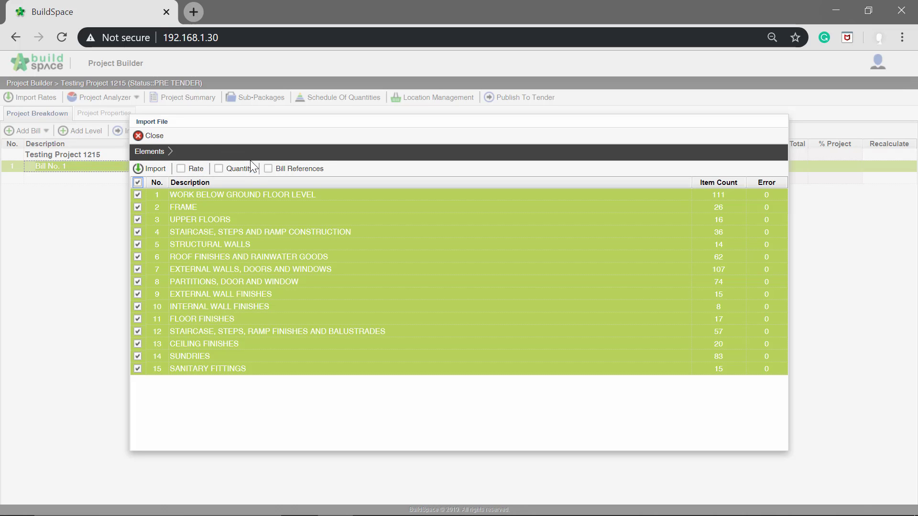
pyautogui.click(186, 170)
pyautogui.click(219, 170)
pyautogui.click(155, 169)
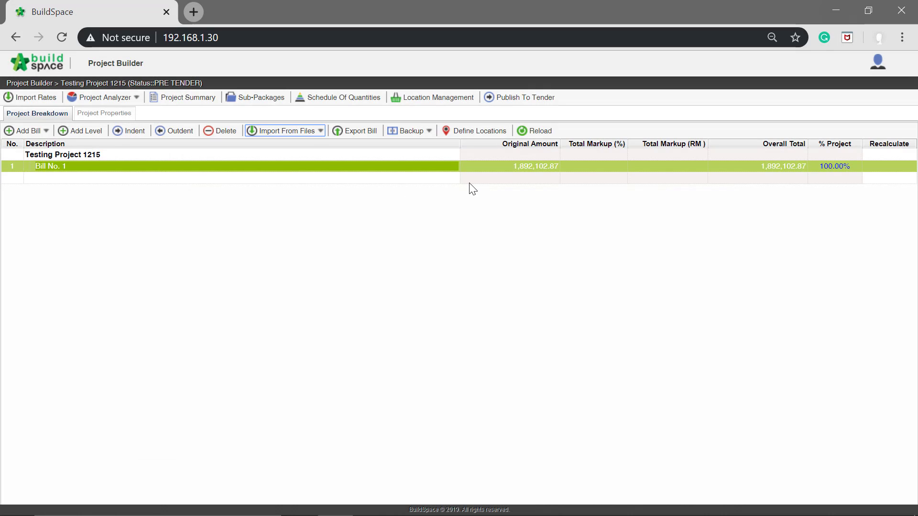
# Publish Testing Project 1215 to tender and confirm the irreversible action
pyautogui.click(485, 176)
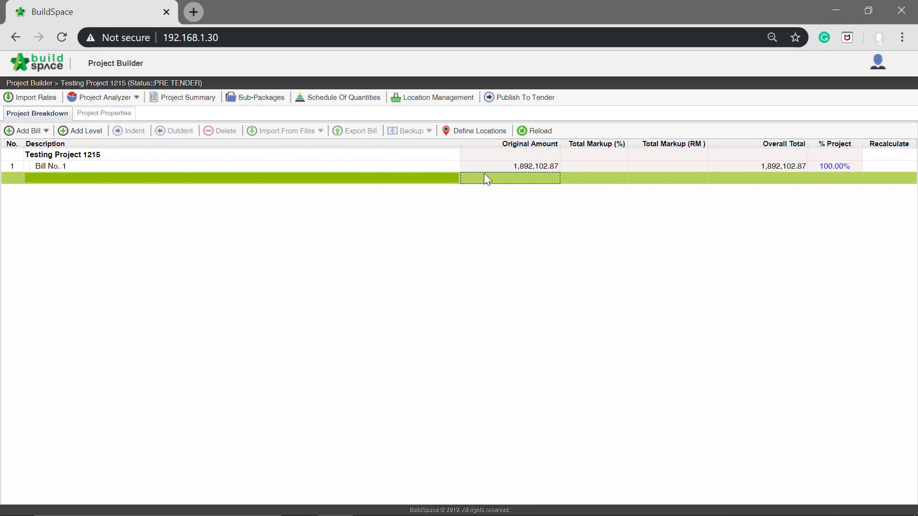
pyautogui.click(444, 155)
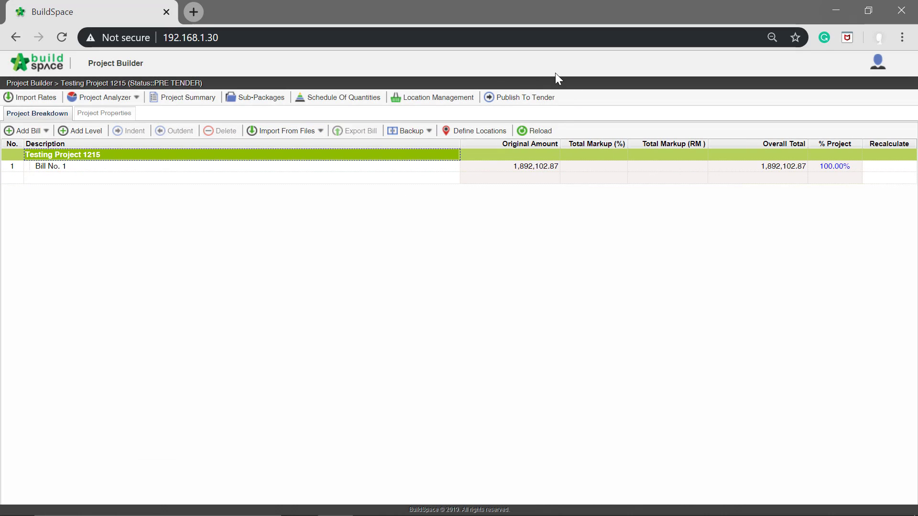
pyautogui.click(540, 104)
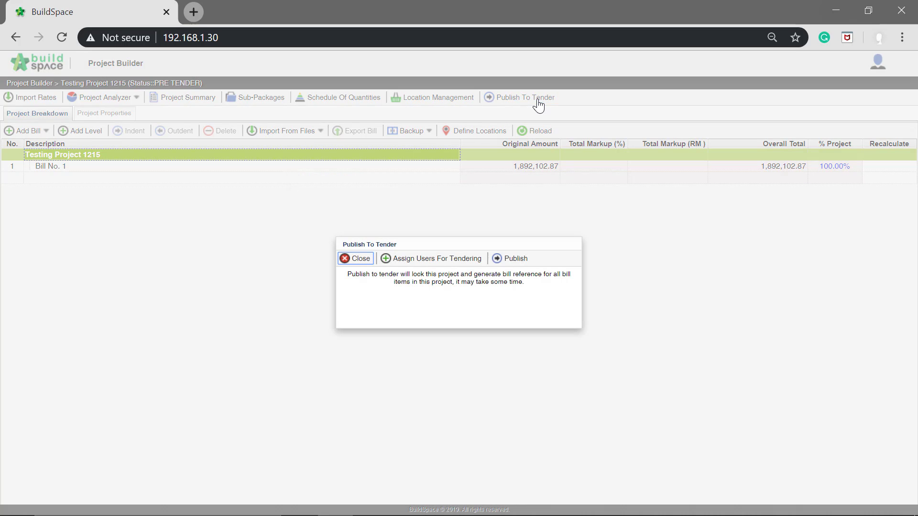
pyautogui.click(519, 259)
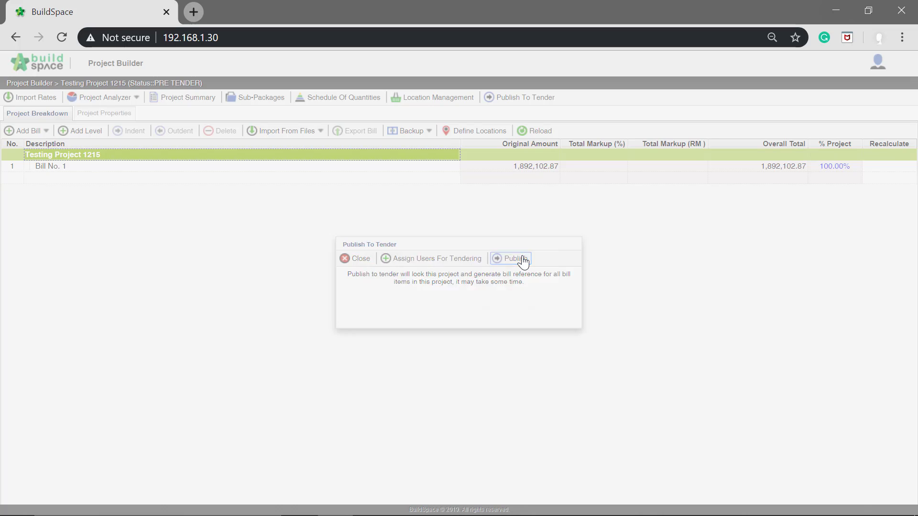
pyautogui.click(484, 308)
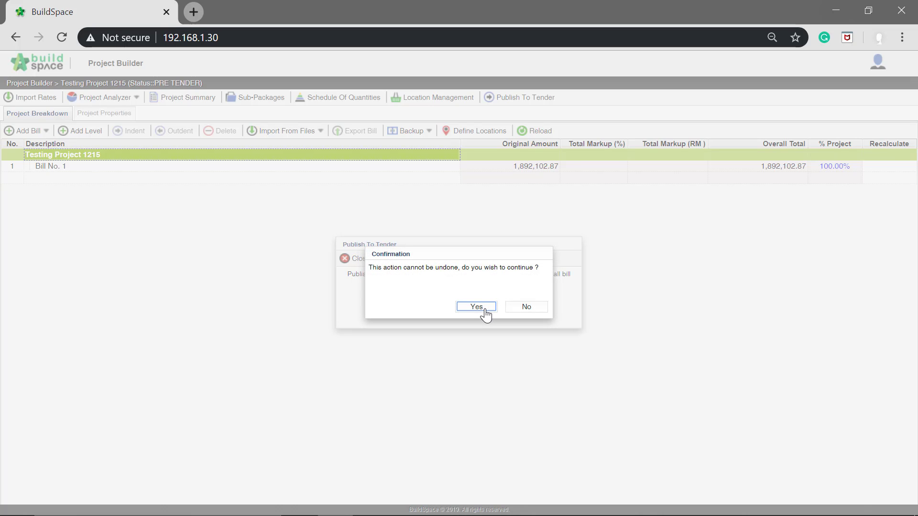
pyautogui.click(485, 310)
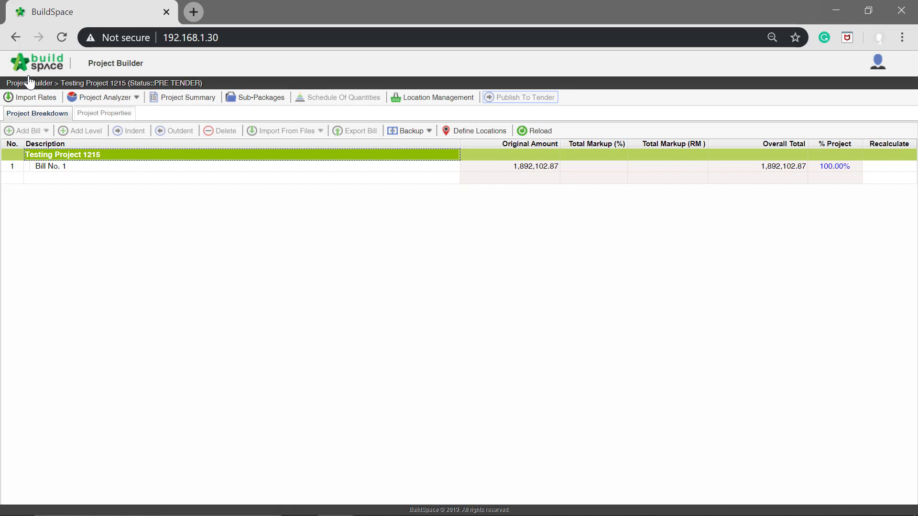
# Switch to the Tendering module and open Testing Project 1215 from the project listing
pyautogui.click(43, 67)
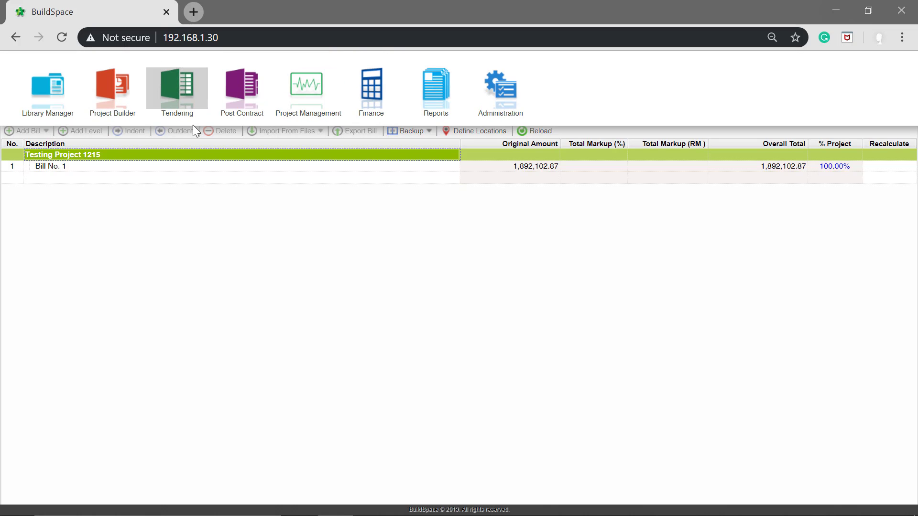
pyautogui.click(155, 91)
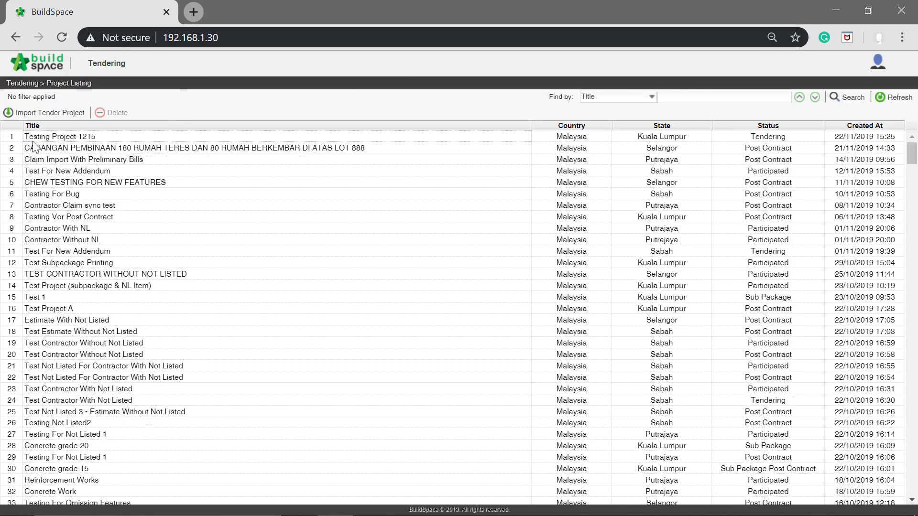
pyautogui.click(244, 138)
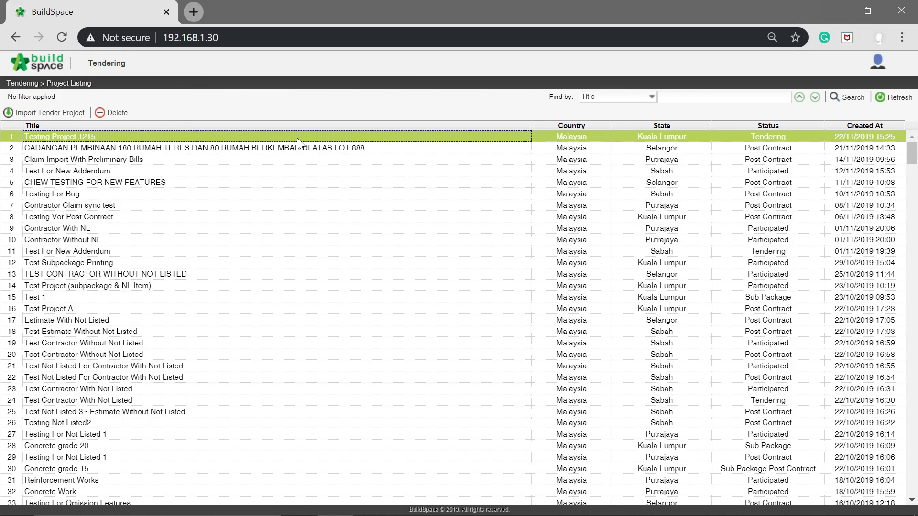
pyautogui.doubleClick(196, 136)
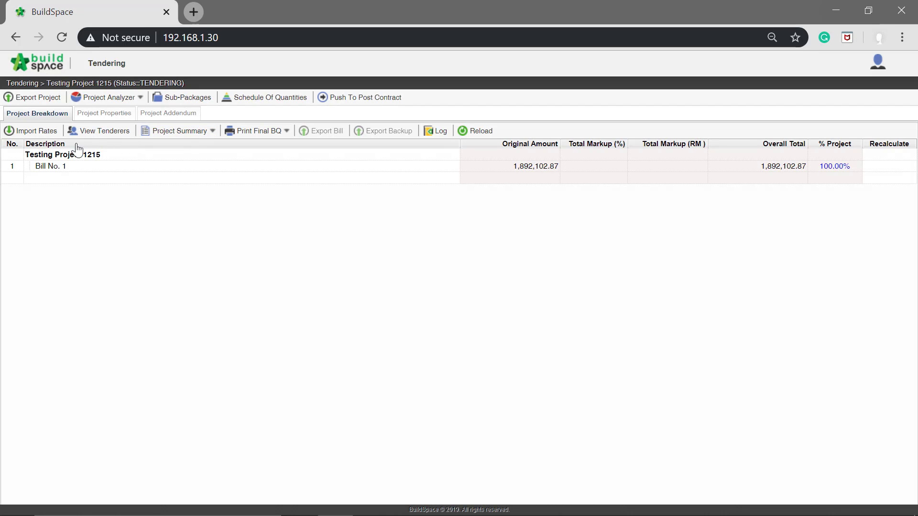
# Assign Sample Contractor A in the project's tenderer settings, mark it as the selected contractor, and return to the tendering project
pyautogui.click(111, 135)
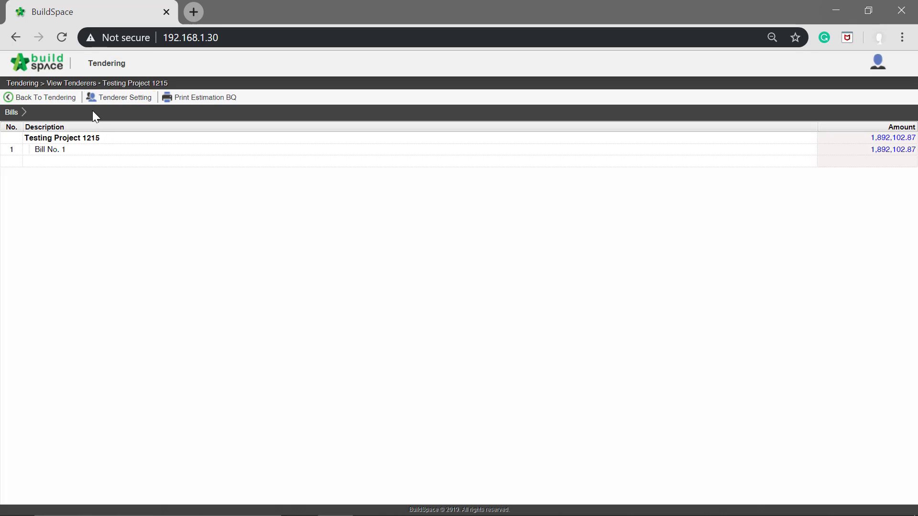
pyautogui.click(143, 98)
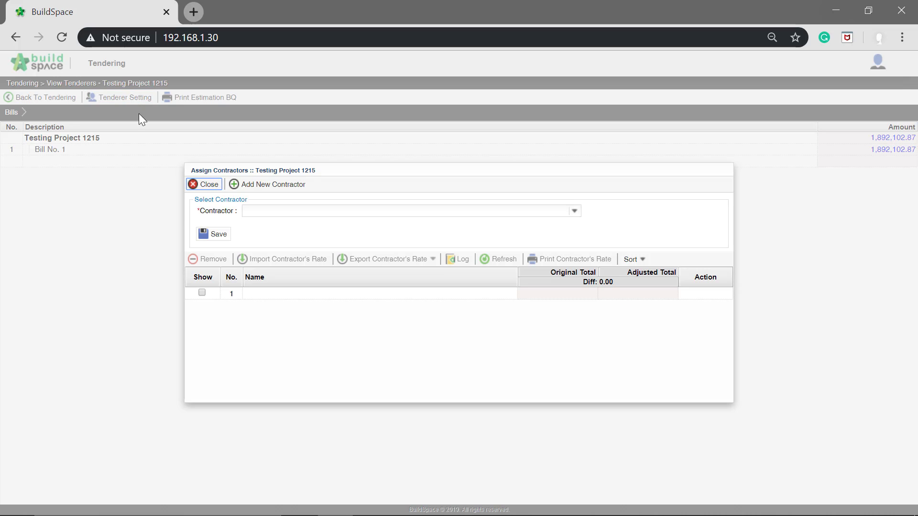
pyautogui.click(575, 212)
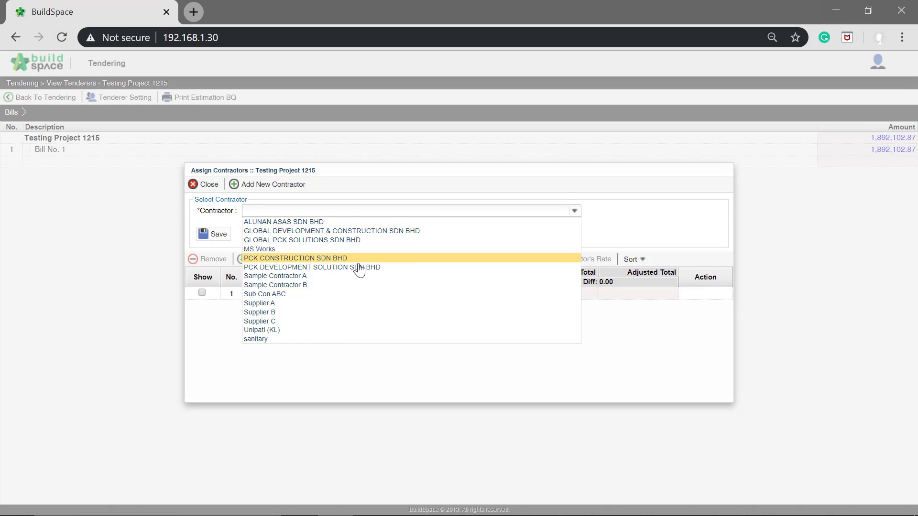
pyautogui.click(343, 276)
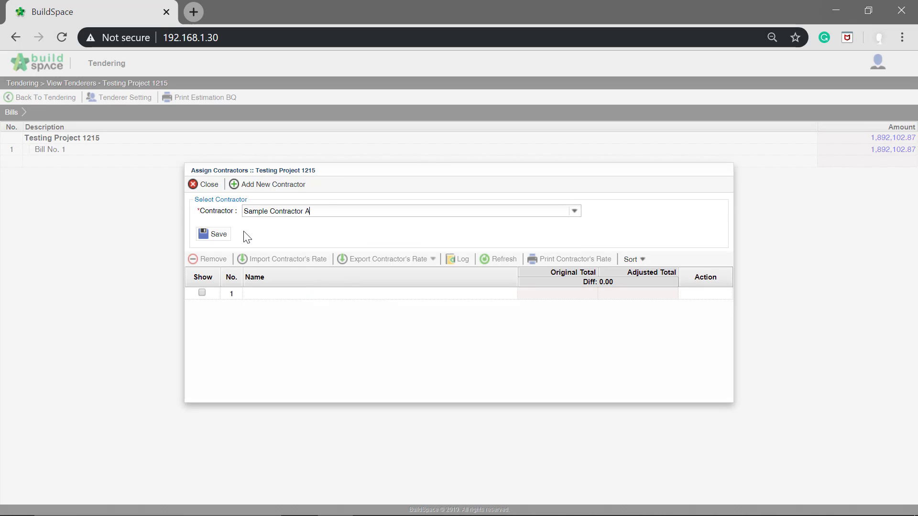
pyautogui.click(213, 234)
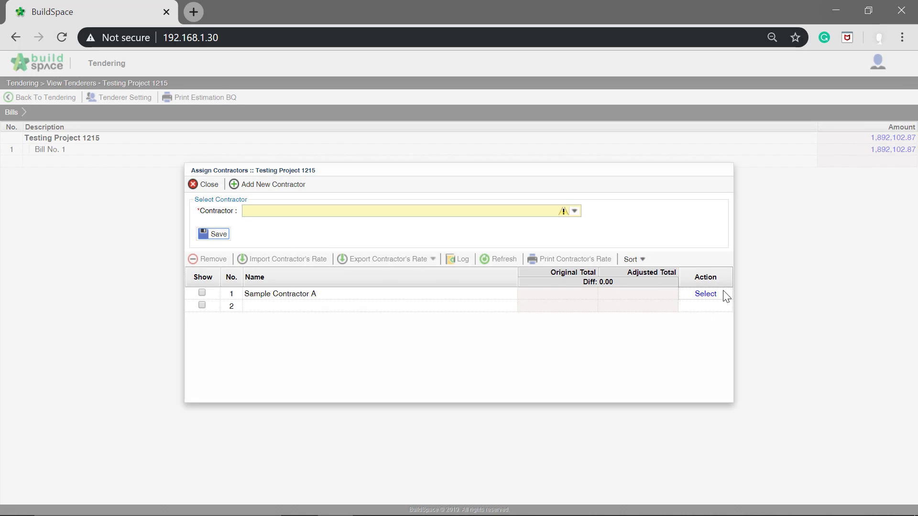
pyautogui.click(711, 297)
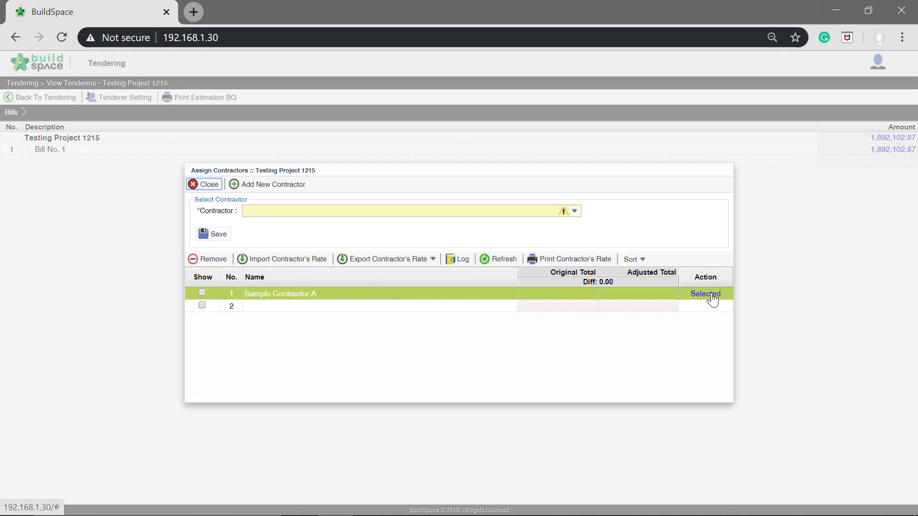
pyautogui.click(208, 184)
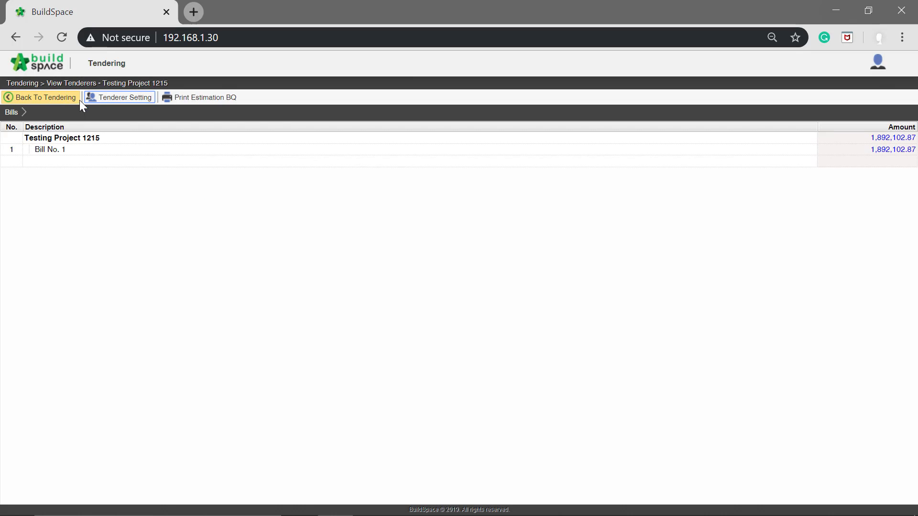
pyautogui.click(59, 101)
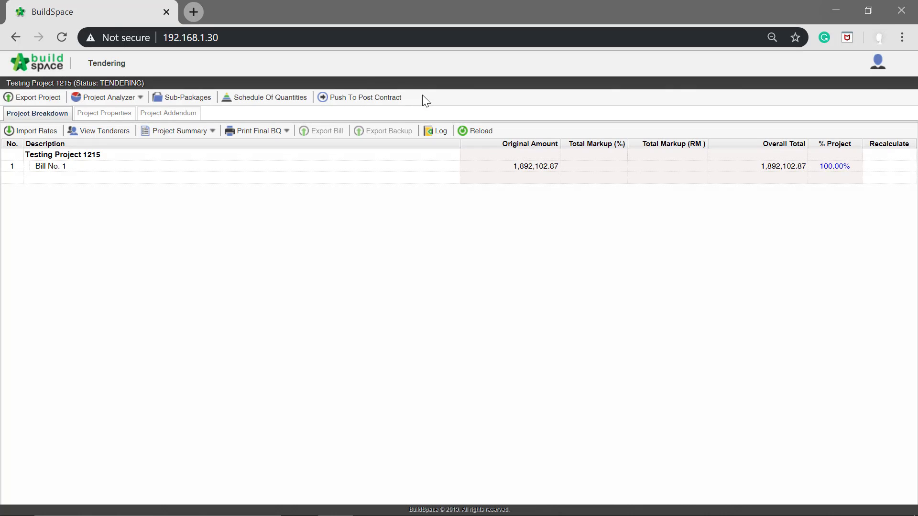
# Start pushing the project to post contract using estimation rates with not listed items
pyautogui.click(365, 100)
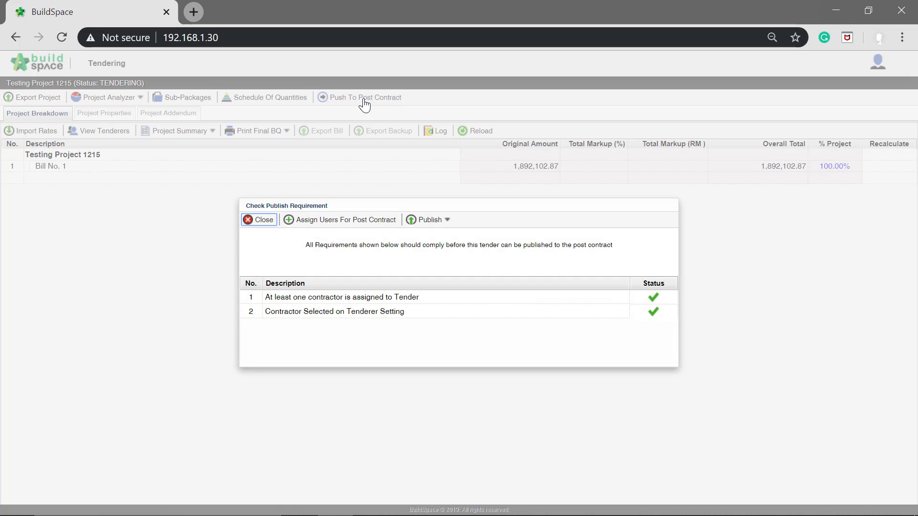
pyautogui.click(428, 221)
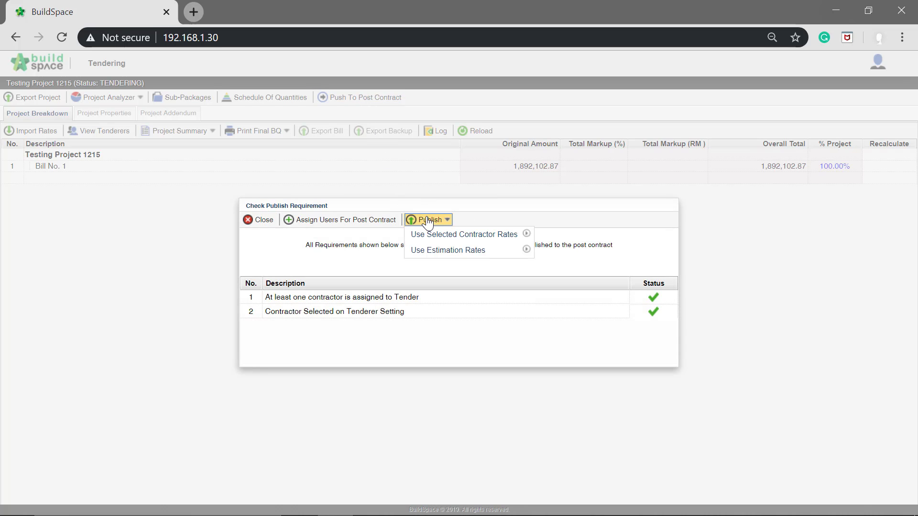
pyautogui.moveTo(486, 257)
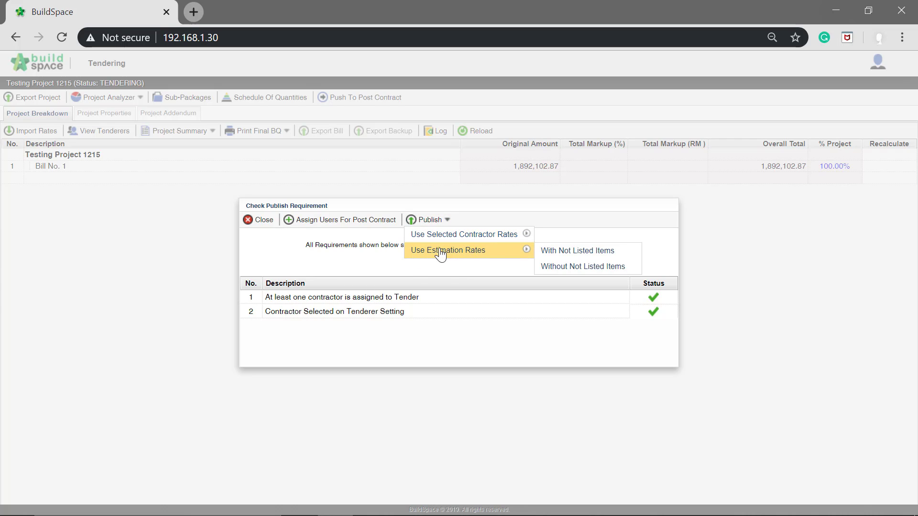
pyautogui.click(588, 254)
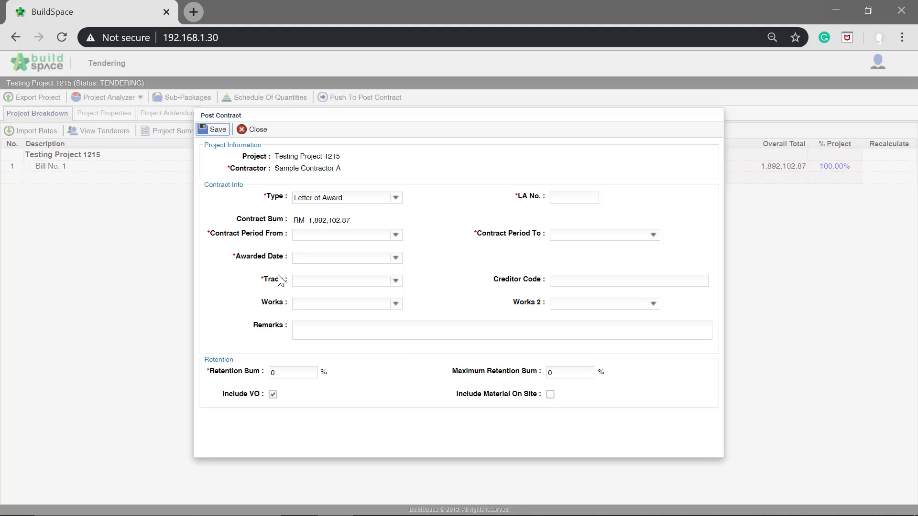
# Enter 1 as the Letter of Award number and set the contract period from 11/22/2019 to 11/23/2020
pyautogui.click(564, 197)
pyautogui.click(396, 236)
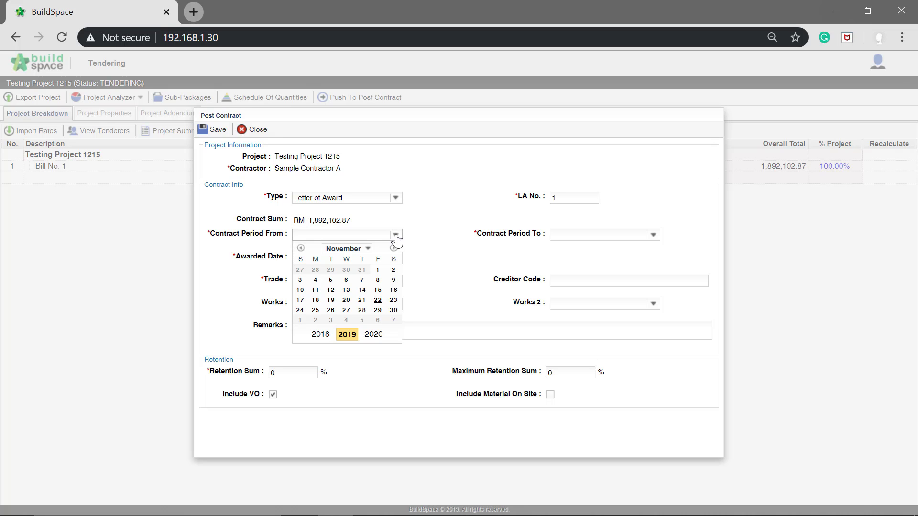
pyautogui.click(378, 300)
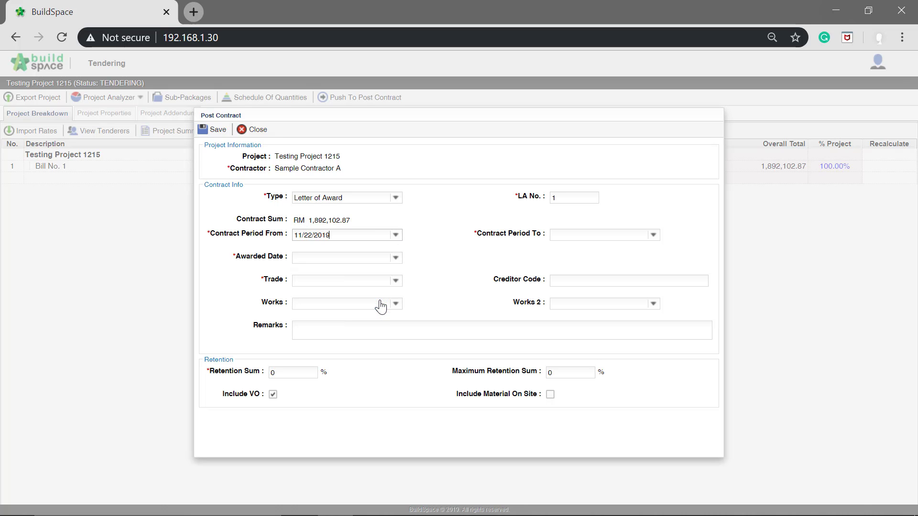
pyautogui.click(653, 234)
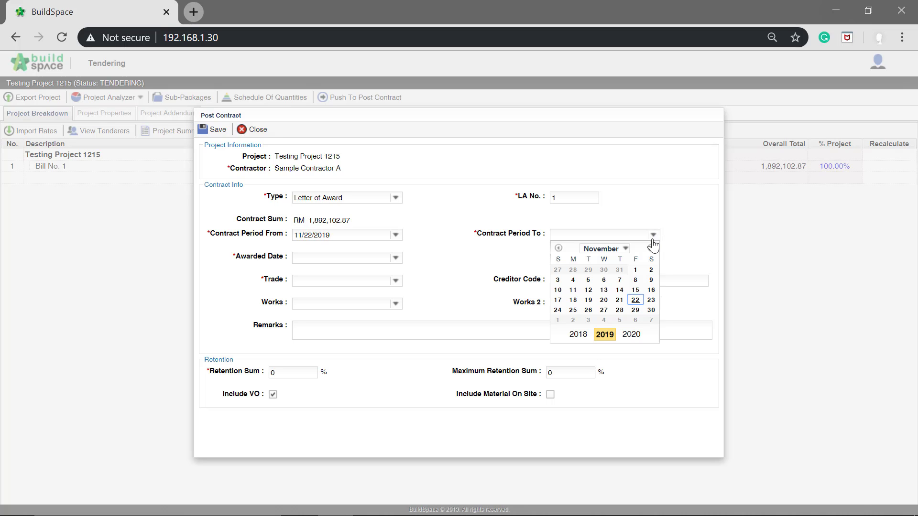
pyautogui.click(630, 334)
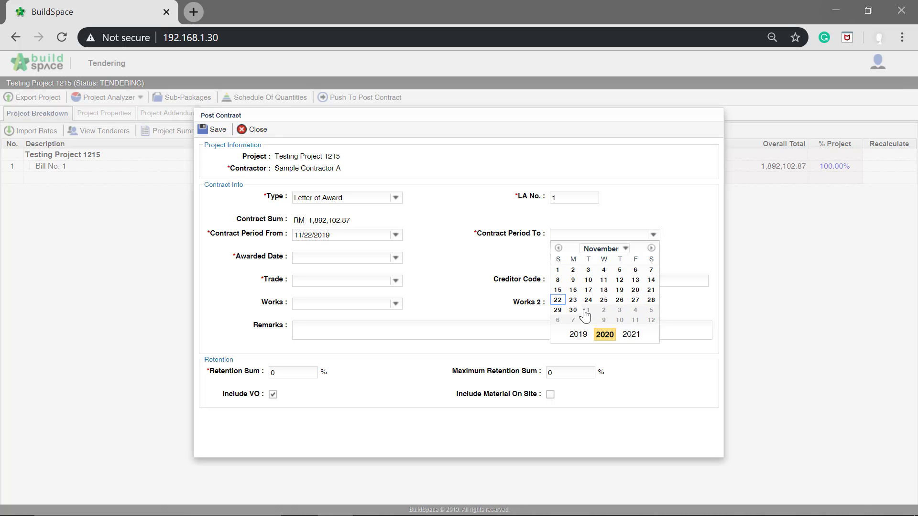
pyautogui.click(573, 301)
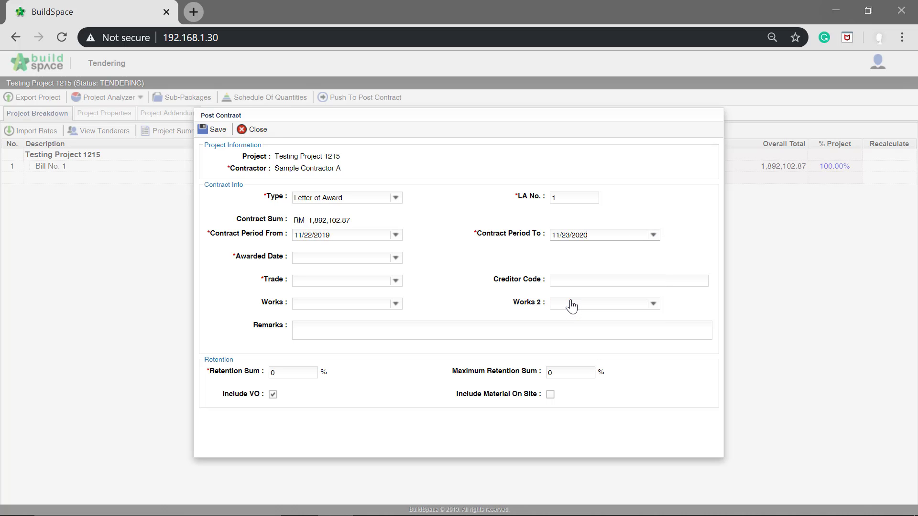
# Set the awarded date to 11/23/2019 and the trade to General
pyautogui.click(396, 258)
pyautogui.click(393, 322)
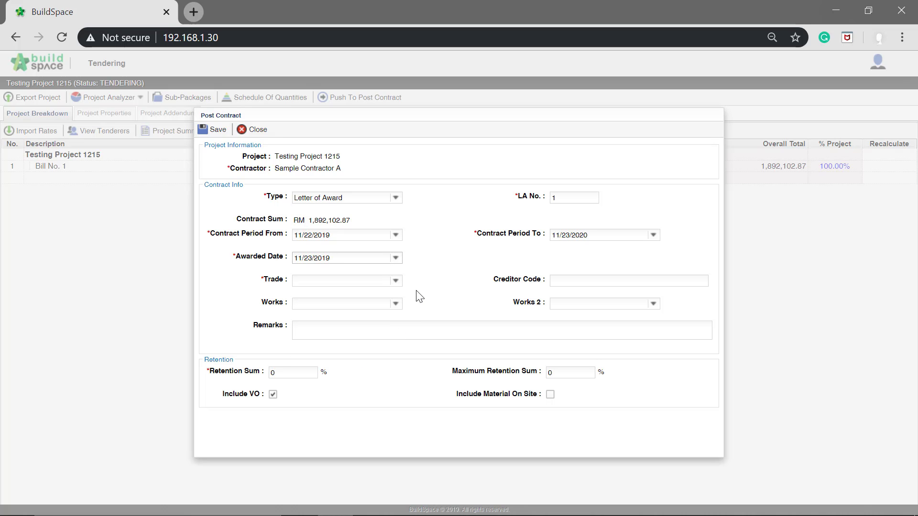
pyautogui.click(376, 283)
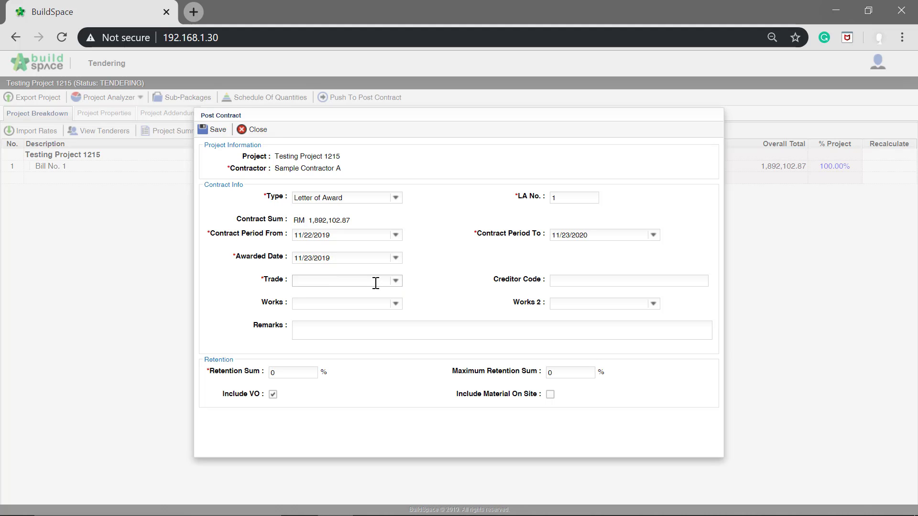
pyautogui.click(398, 286)
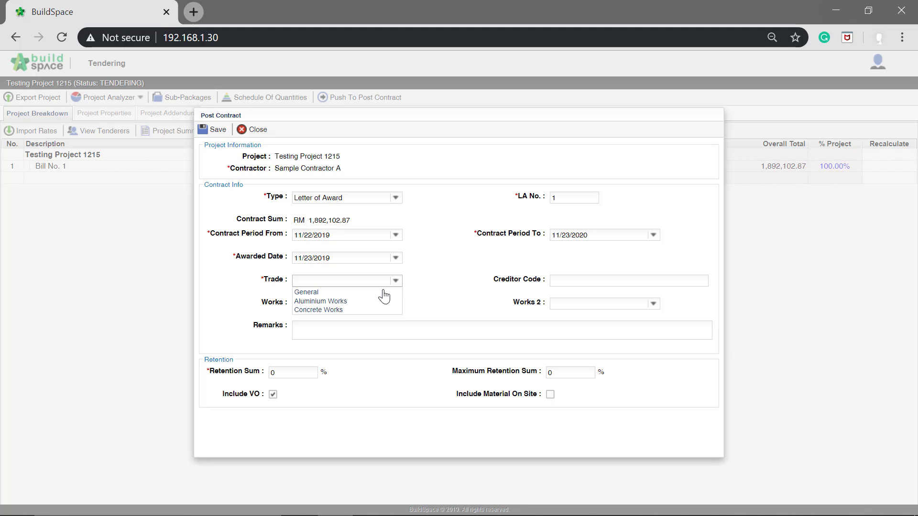
pyautogui.click(380, 290)
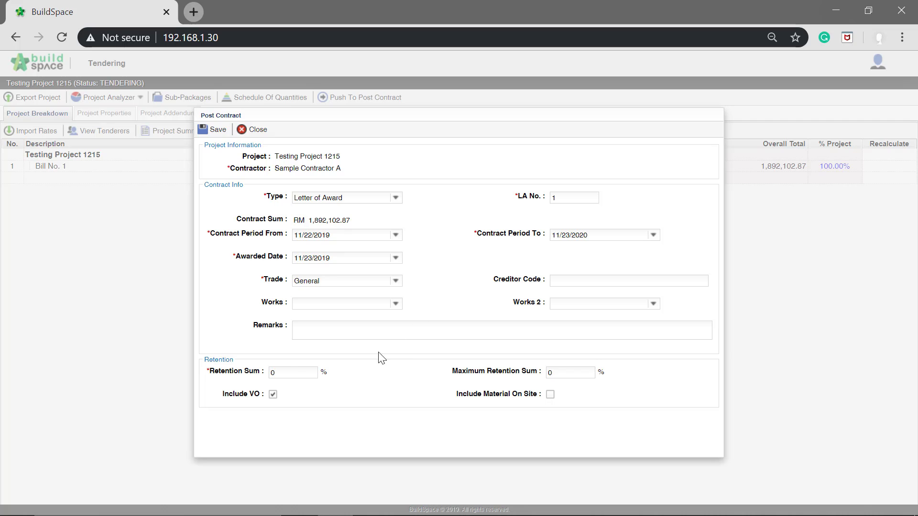
# Fill in the retention sum, set the maximum retention sum to 5%, and save the post contract details
pyautogui.click(290, 373)
pyautogui.click(578, 372)
pyautogui.write('5')
pyautogui.click(213, 131)
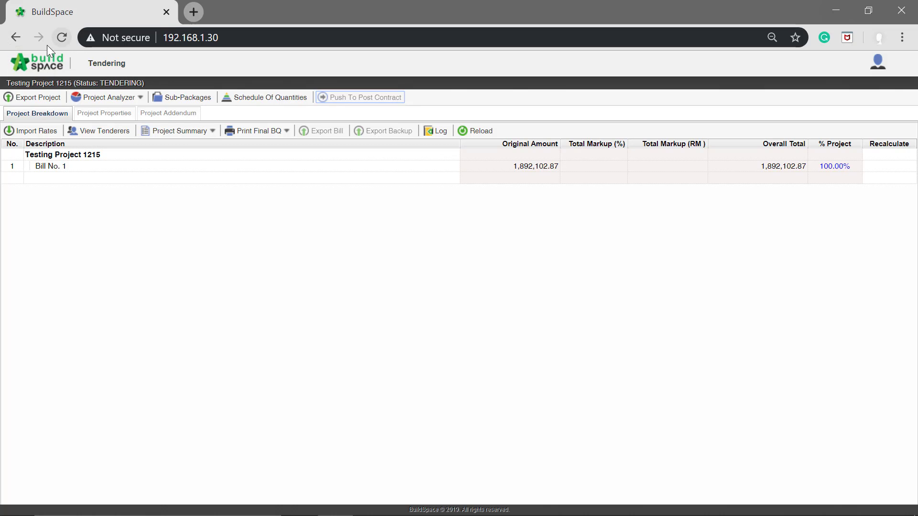
# Open the project CADANGAN PEMBINAAN 180 RUMAH TERES DAN 80 RUMAH BERKEMBAR DI ATAS LOT 888 in the Post Contract module
pyautogui.click(51, 65)
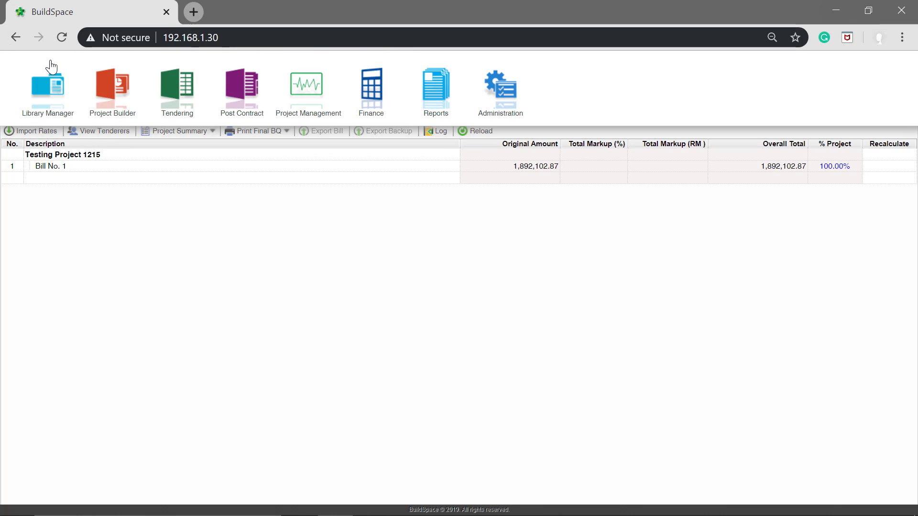
pyautogui.click(261, 121)
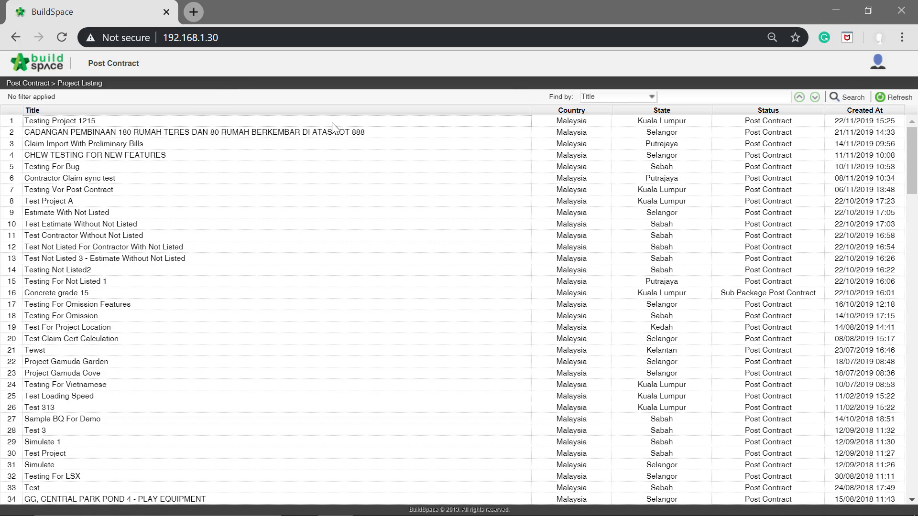
pyautogui.doubleClick(154, 128)
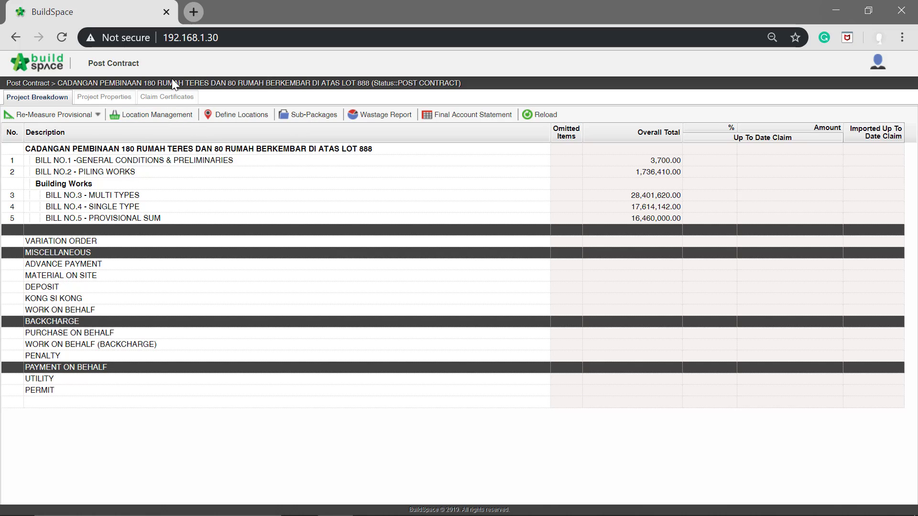
# Activate a claim certificate for the project, enter the preparer's name, and save it
pyautogui.click(172, 97)
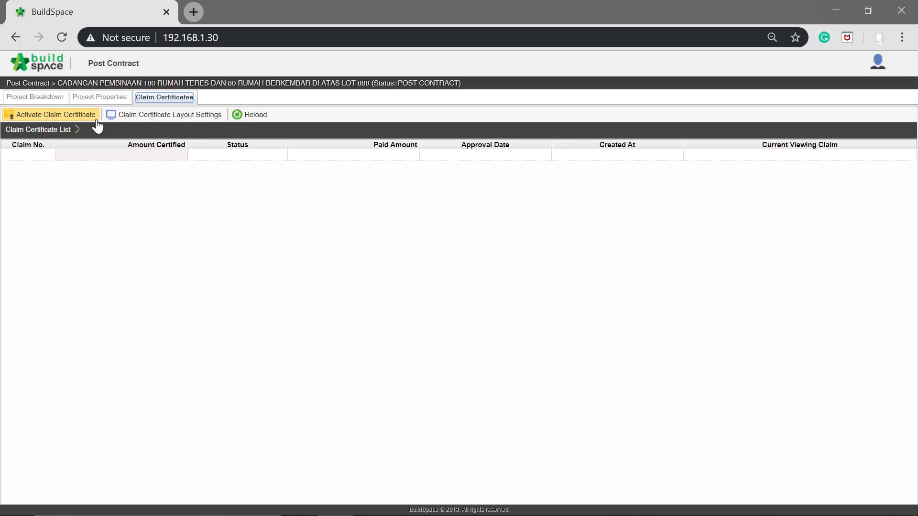
pyautogui.click(54, 120)
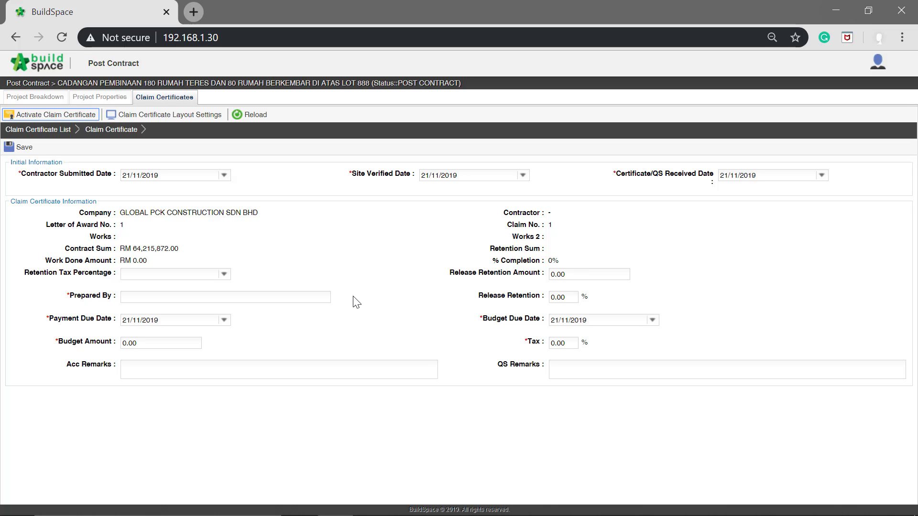
pyautogui.click(183, 293)
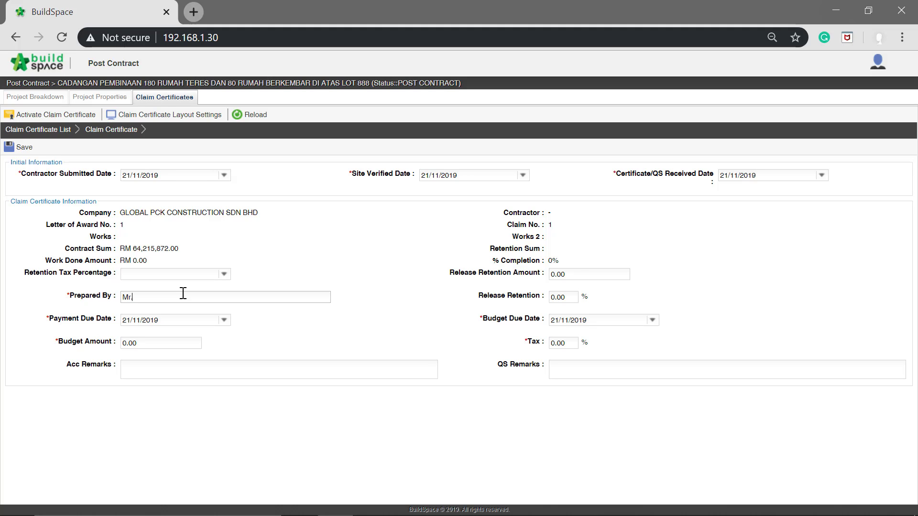
pyautogui.write('Mr. Lee')
pyautogui.click(33, 151)
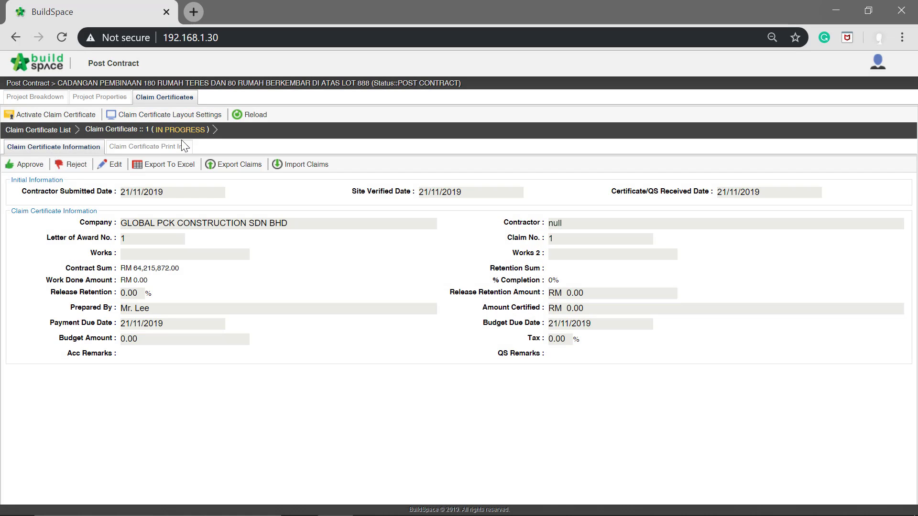
# Open BILL NO.2 - PILING WORKS from the project breakdown and rename Unit 1 to "Piling lot 1"
pyautogui.click(25, 100)
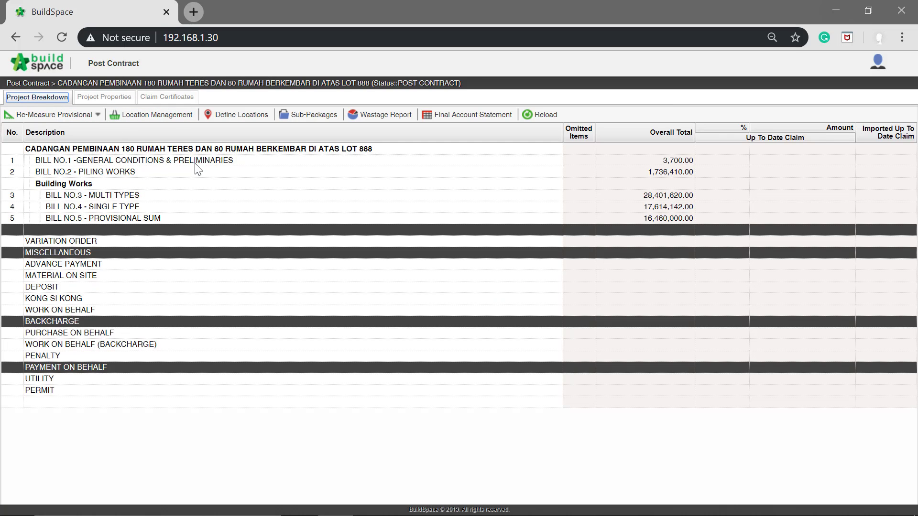
pyautogui.click(134, 173)
pyautogui.doubleClick(134, 171)
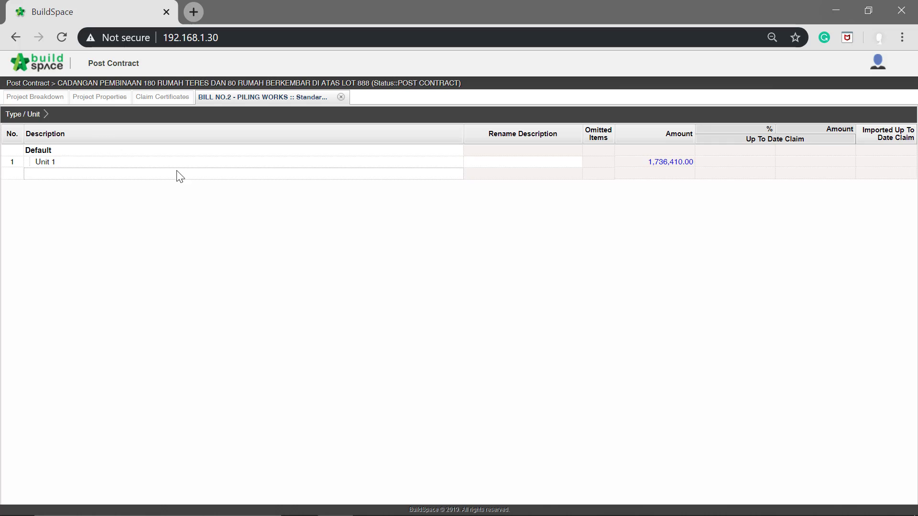
pyautogui.click(479, 166)
pyautogui.doubleClick(478, 163)
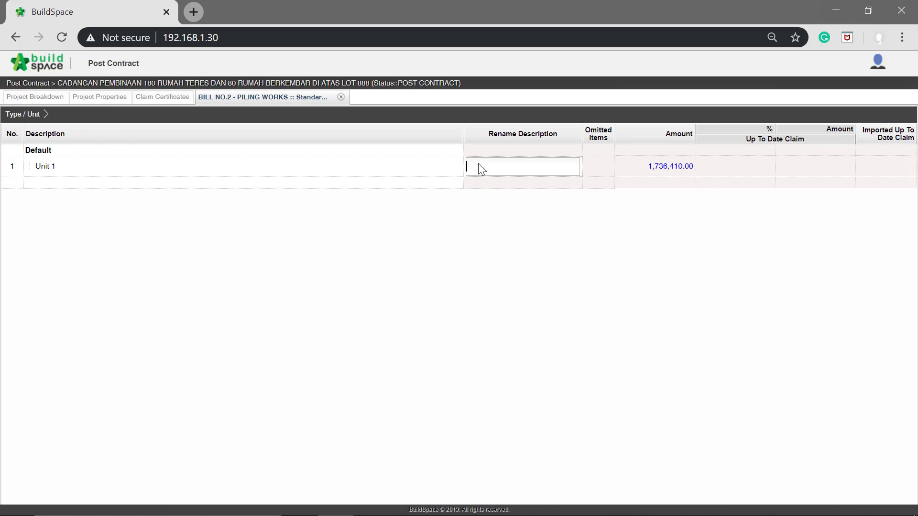
pyautogui.write('Pilingg')
pyautogui.press('BackSpace')
pyautogui.write('lot 1')
pyautogui.press('Return')
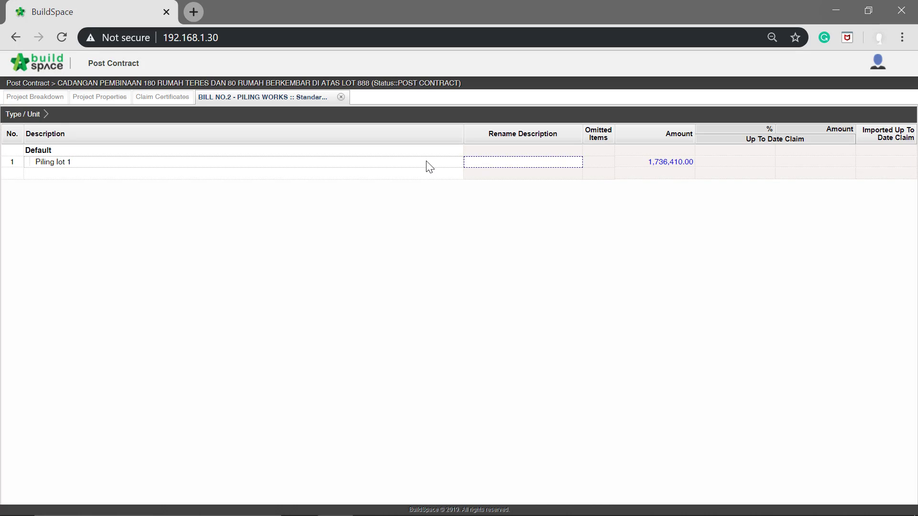
# Open the Piling lot 1 unit and set the up-to-date claim of Bill No. B.1/2 (DEWAN) to 10%
pyautogui.click(426, 163)
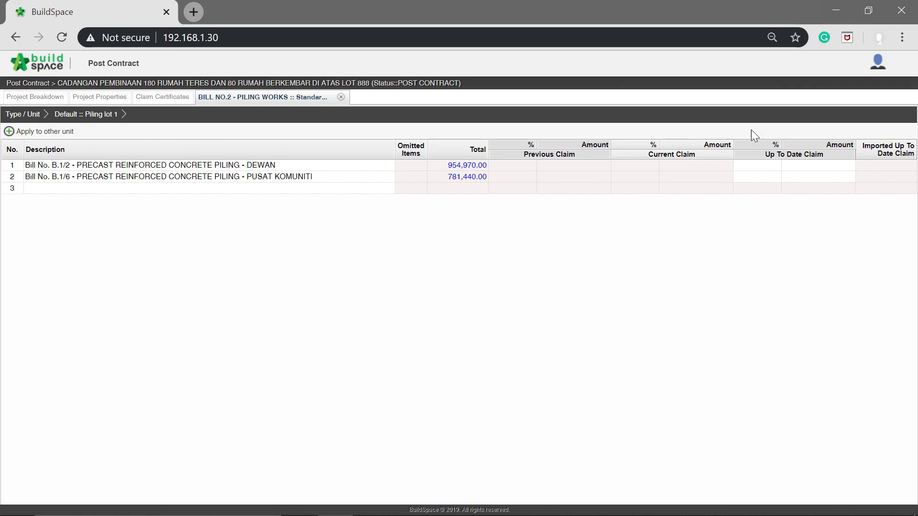
pyautogui.click(769, 167)
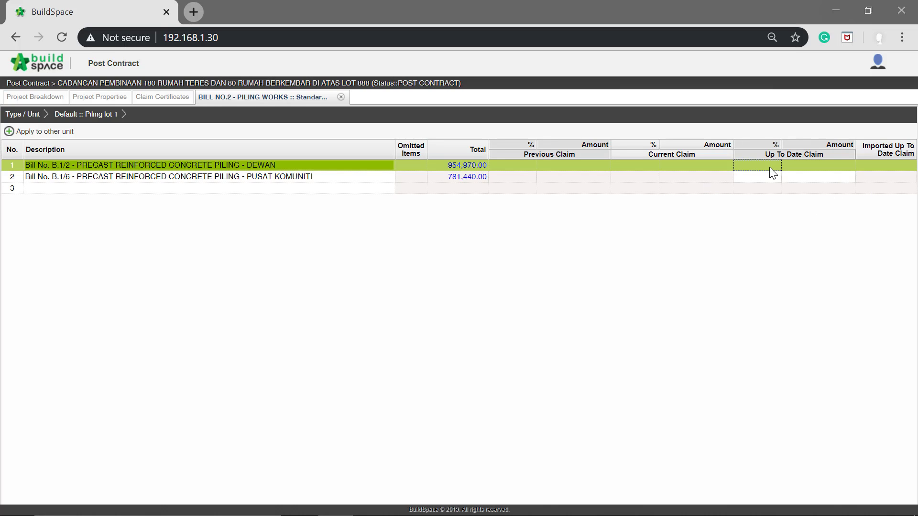
pyautogui.doubleClick(769, 167)
pyautogui.write('10')
pyautogui.press('Return')
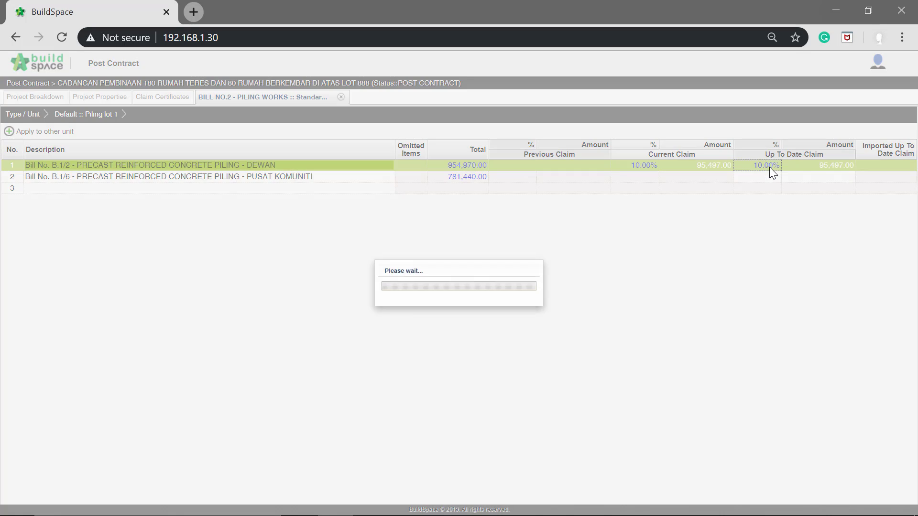
# Enter 100000 as the up-to-date claim amount for Bill No. B.1/6 (PUSAT KOMUNITI)
pyautogui.click(811, 178)
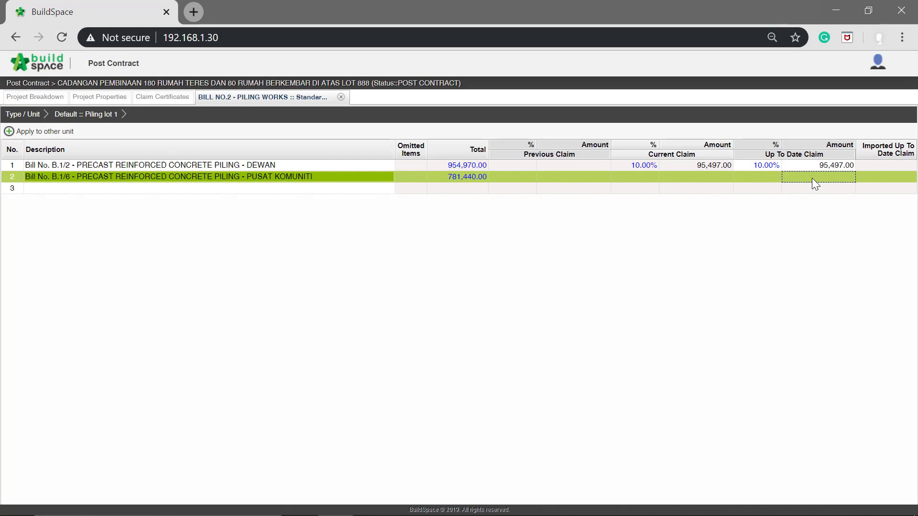
pyautogui.doubleClick(812, 178)
pyautogui.write('1000')
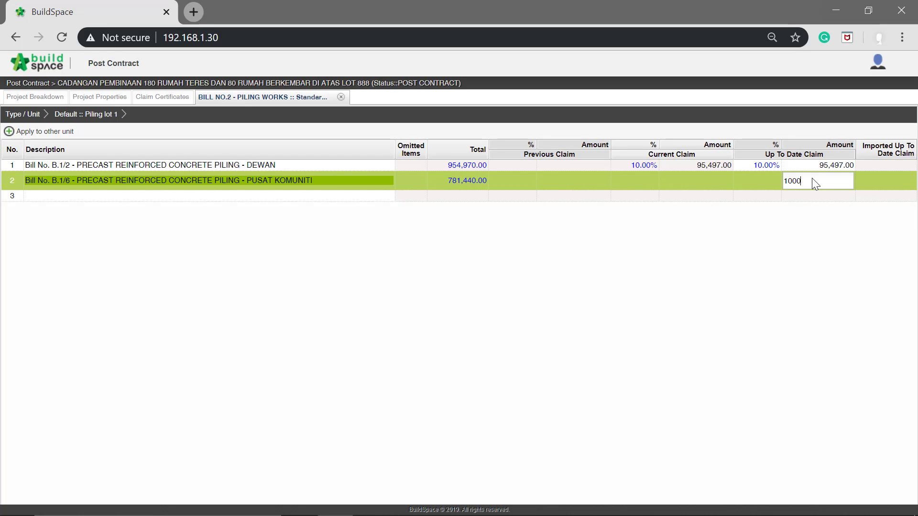
pyautogui.write('00')
pyautogui.press('Return')
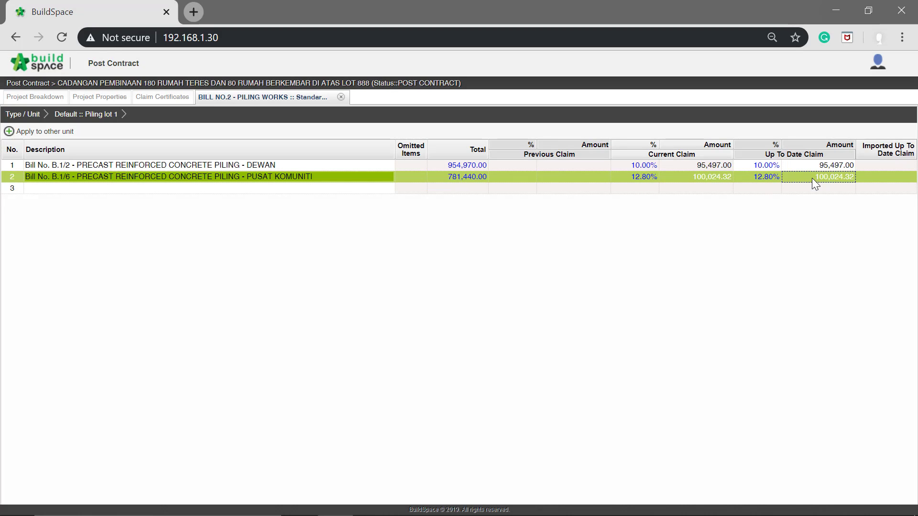
# Open Bill No. B.1/2 and set the up-to-date claim of the supply-only 12.00m initial piles in item 3 to 25%
pyautogui.doubleClick(299, 167)
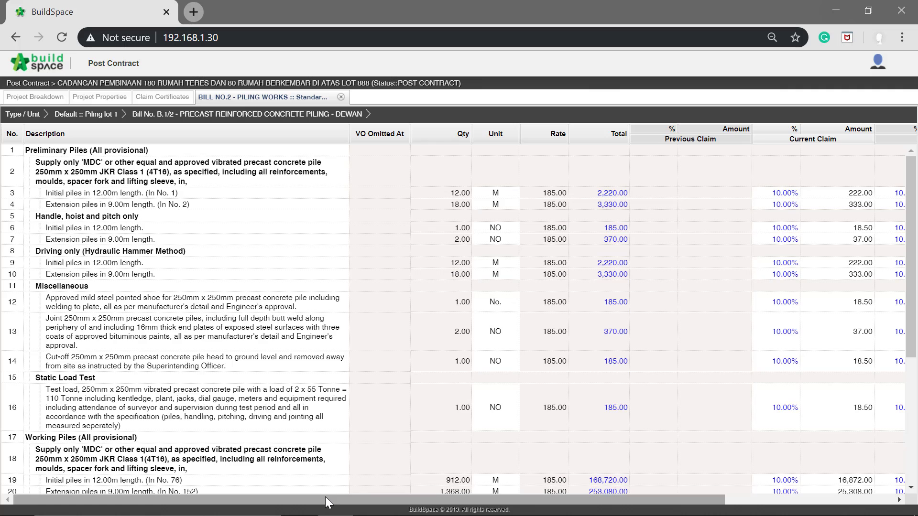
pyautogui.moveTo(325, 497); pyautogui.dragTo(571, 496)
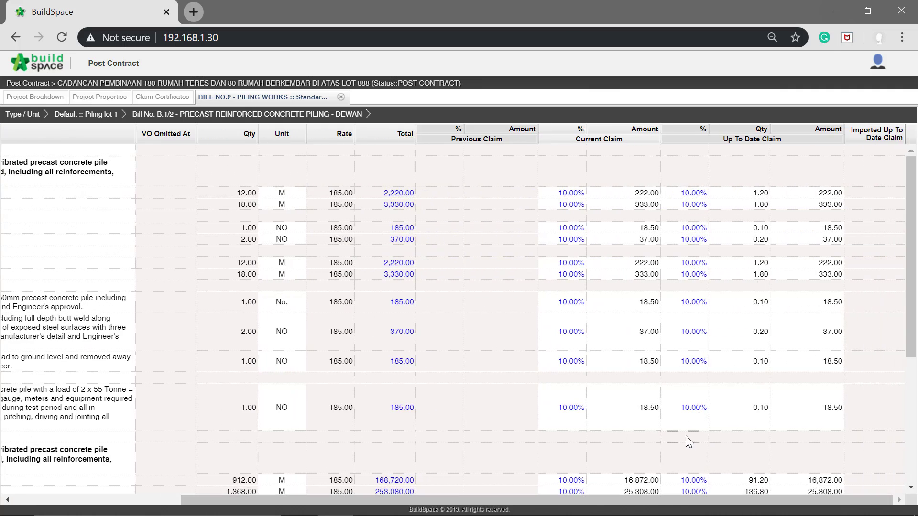
pyautogui.scroll(-5, 686, 439)
pyautogui.scroll(5, 685, 435)
pyautogui.click(700, 194)
pyautogui.doubleClick(700, 194)
pyautogui.write('25')
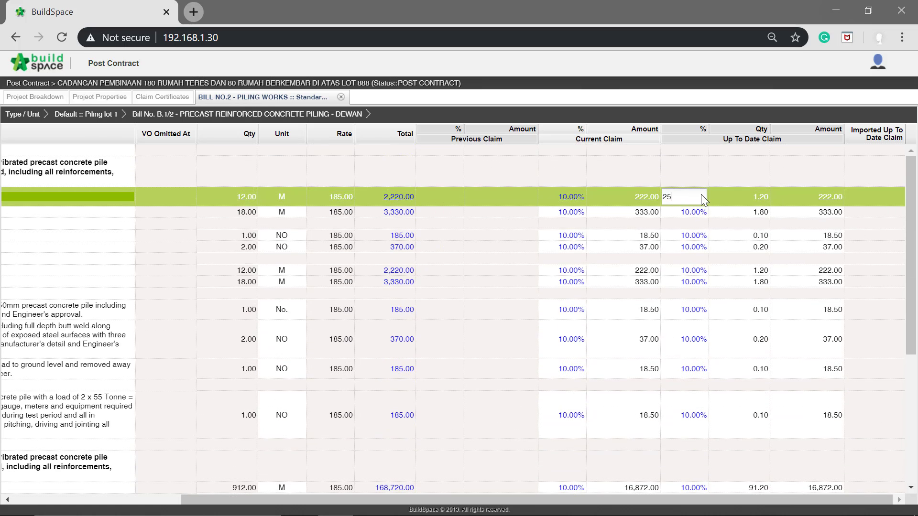
pyautogui.press('Return')
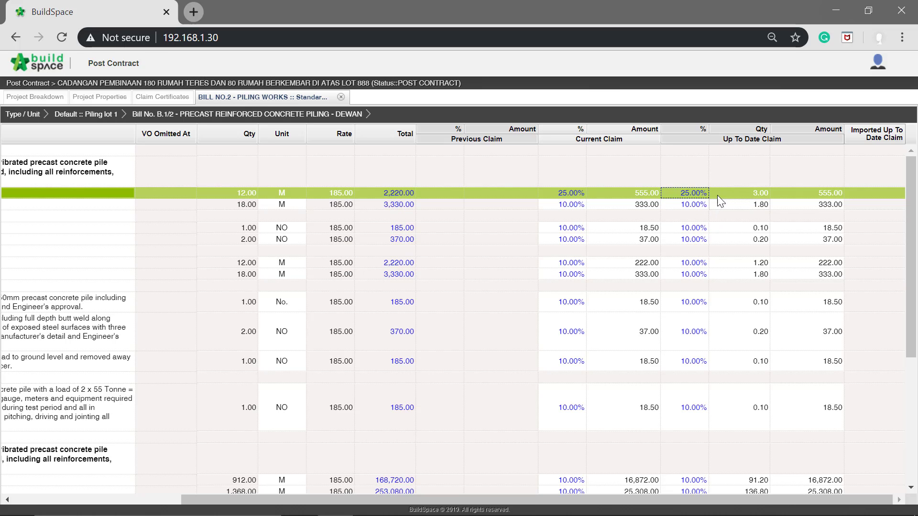
# Set the up-to-date claim quantity of the supply-only 9.00m extension piles in item 4 to 5
pyautogui.click(751, 204)
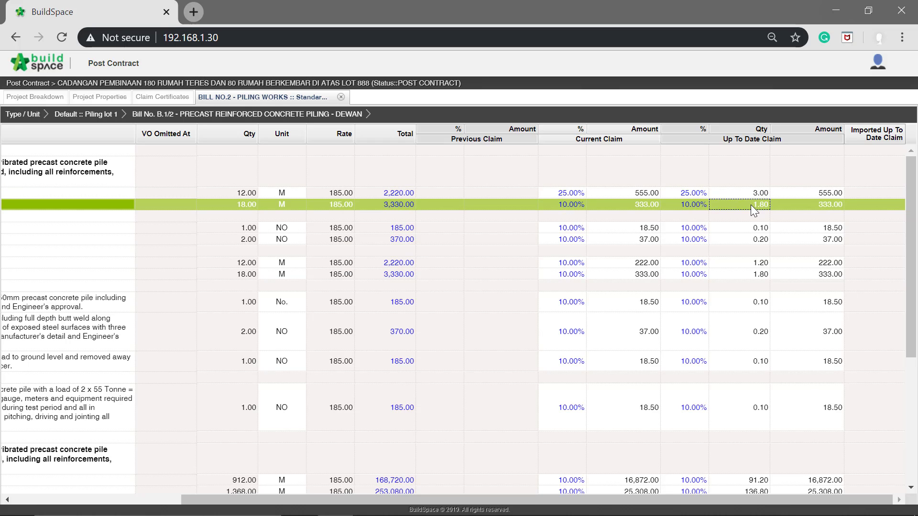
pyautogui.click(751, 204)
pyautogui.write('5')
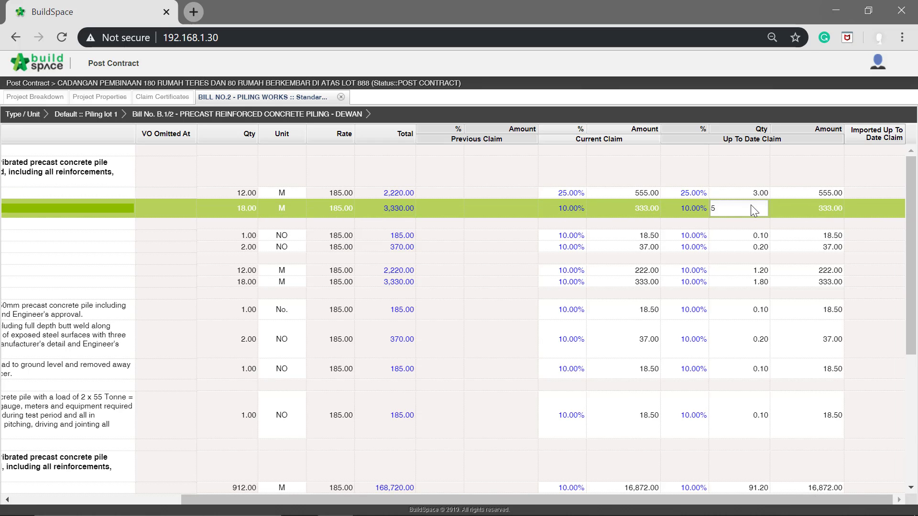
pyautogui.press('Return')
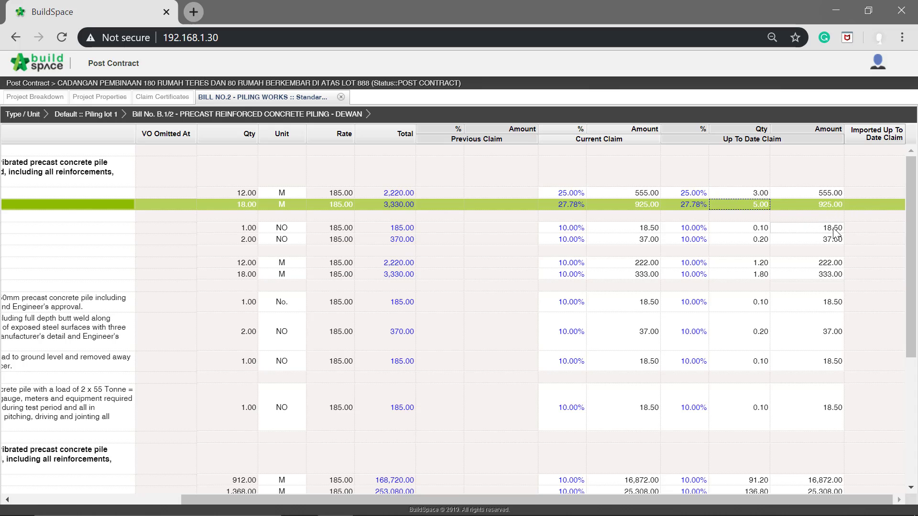
# Set the up-to-date claim amount of the 12.00m initial piles under "Handle, hoist and pitch only" to 50
pyautogui.click(832, 229)
pyautogui.doubleClick(833, 227)
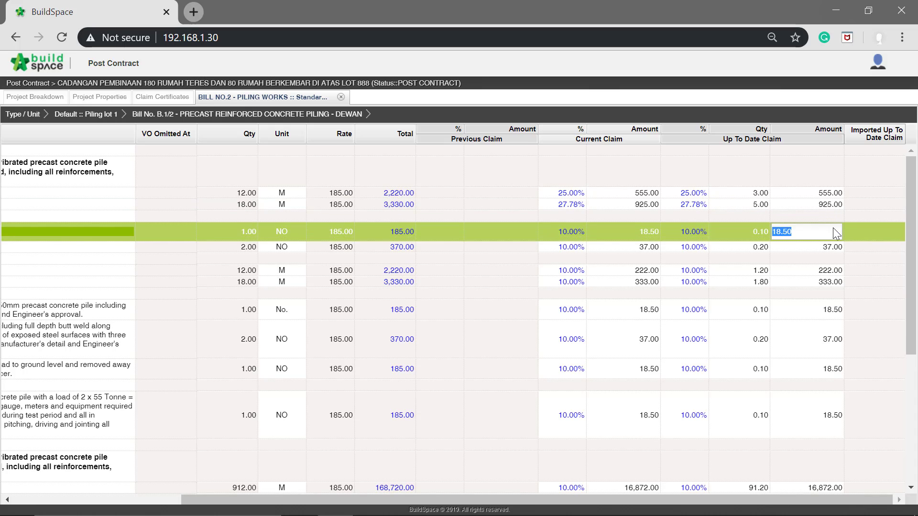
pyautogui.write('50')
pyautogui.press('Return')
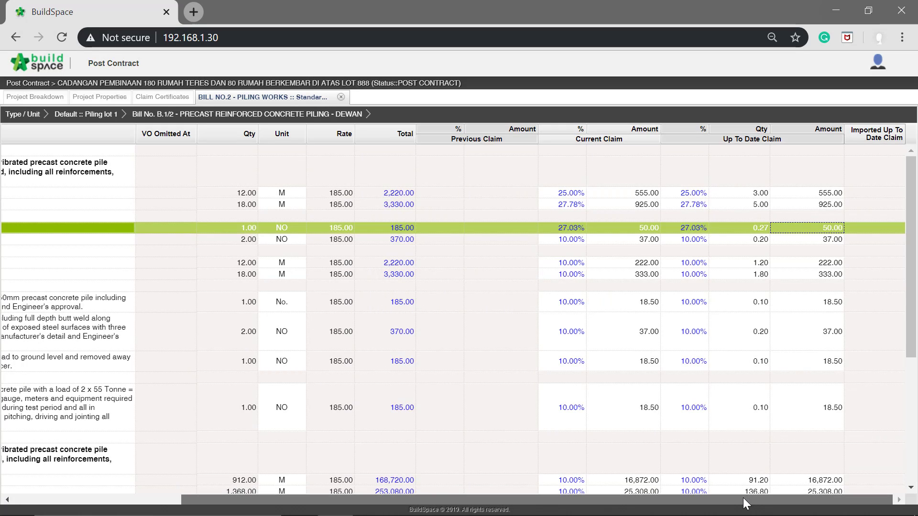
# Return to the project breakdown and reload it to check the up-to-date claim for the piling works bill
pyautogui.moveTo(743, 498); pyautogui.dragTo(501, 496)
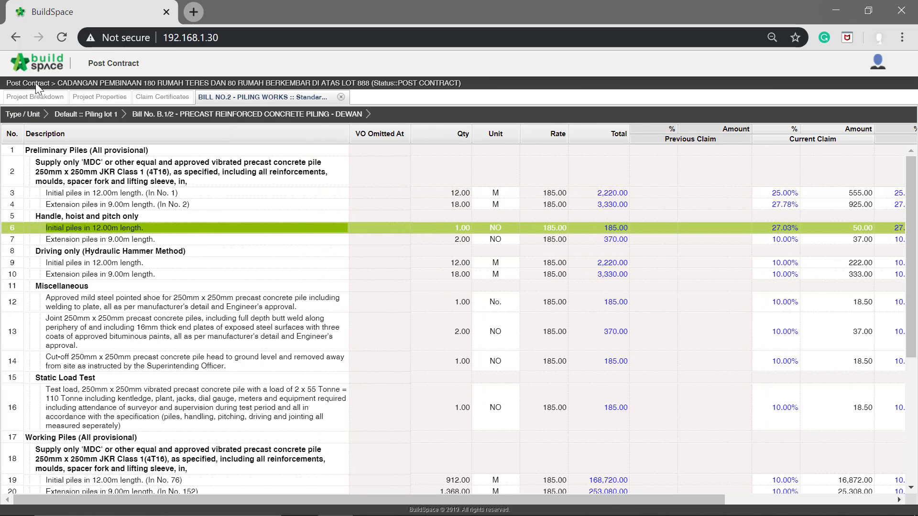
pyautogui.click(29, 97)
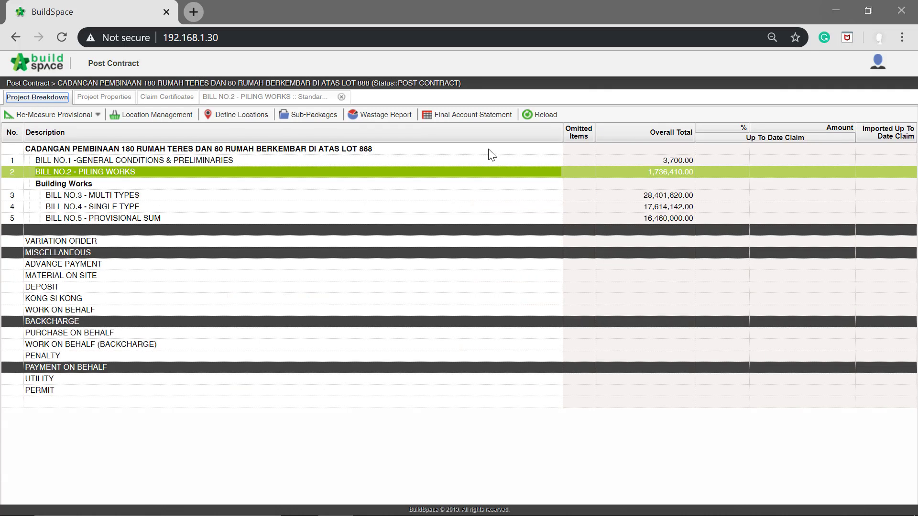
pyautogui.click(545, 117)
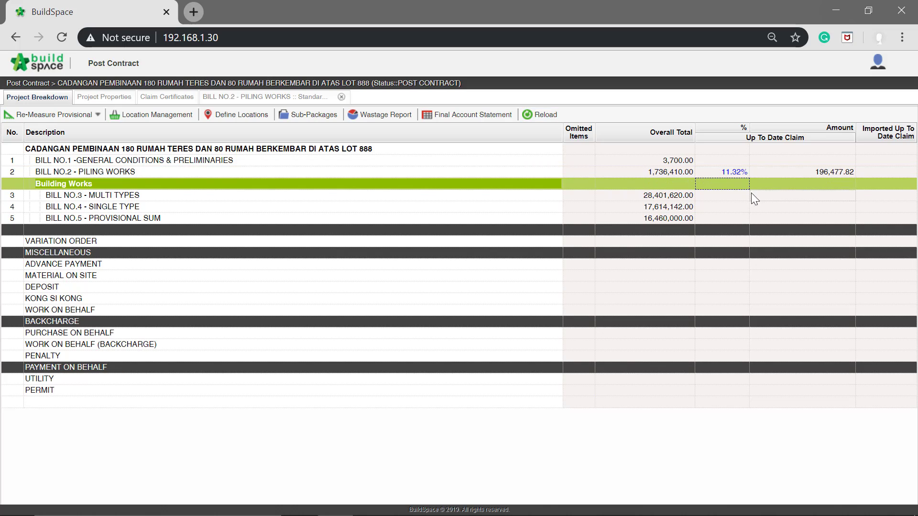
pyautogui.click(749, 185)
# Add a budgetary variation order described as "V.O 1" and open its variation order items
pyautogui.doubleClick(89, 241)
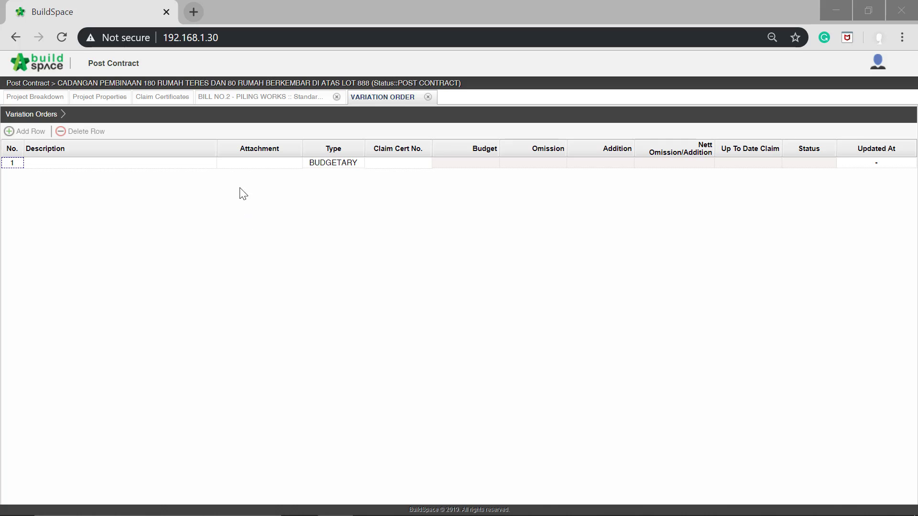
pyautogui.click(89, 162)
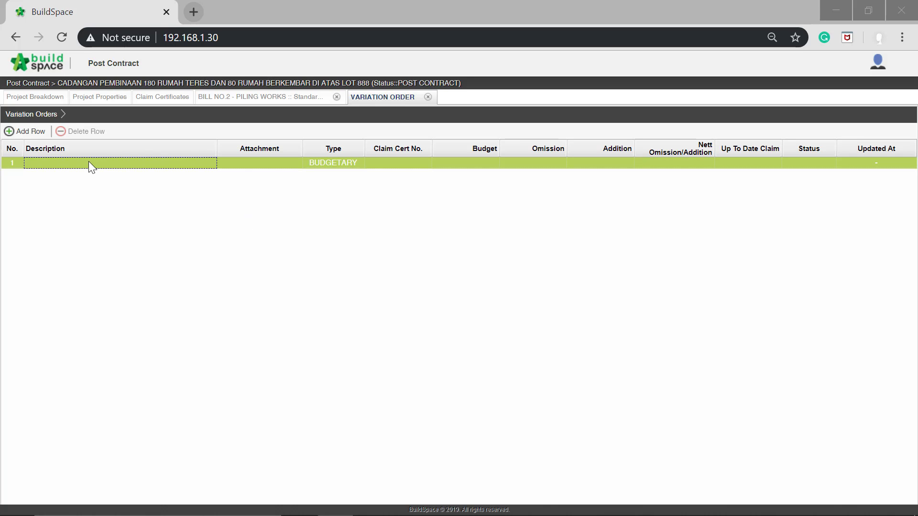
pyautogui.doubleClick(89, 163)
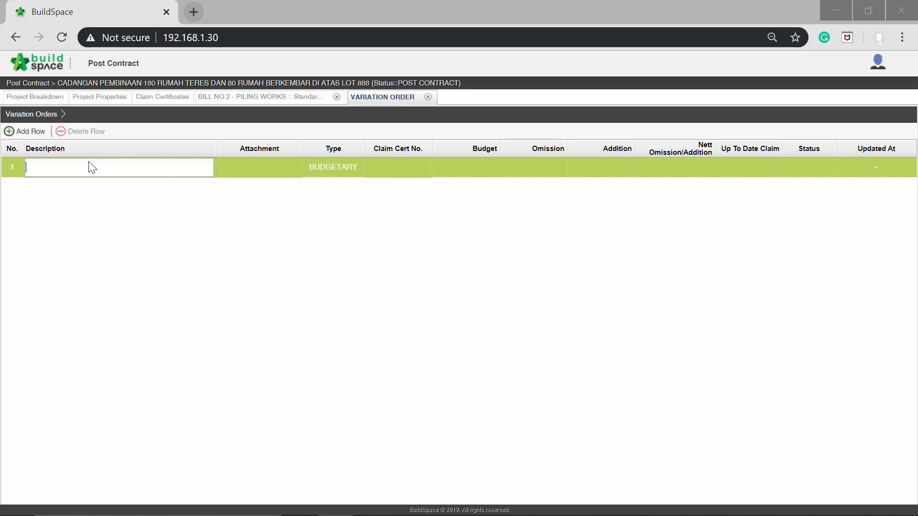
pyautogui.write('V.O 1')
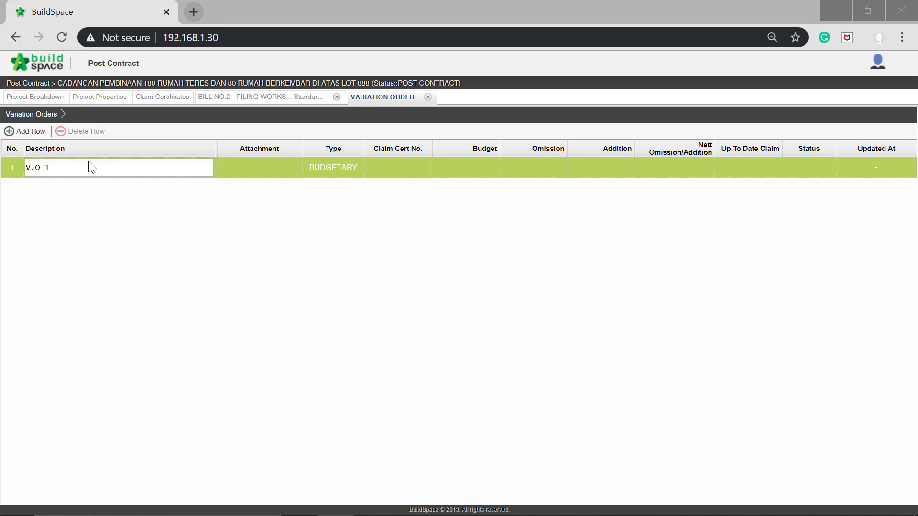
pyautogui.press('Return')
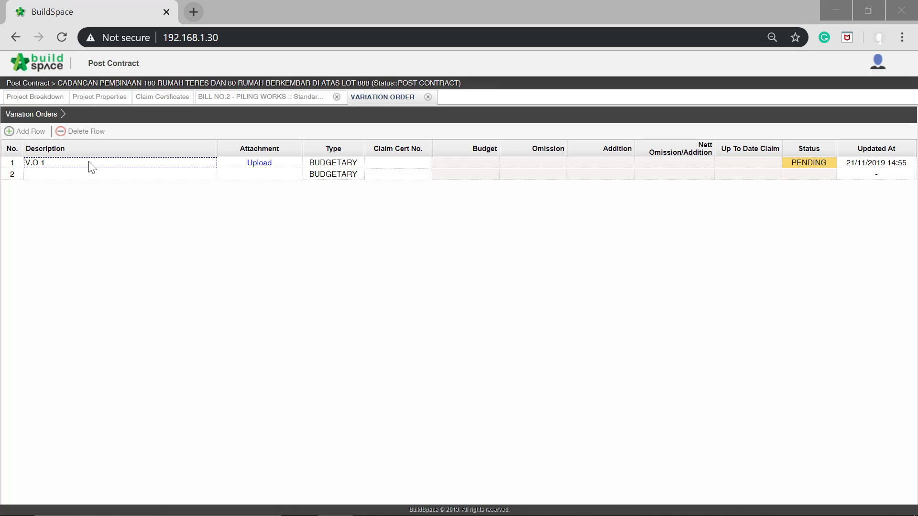
pyautogui.doubleClick(89, 162)
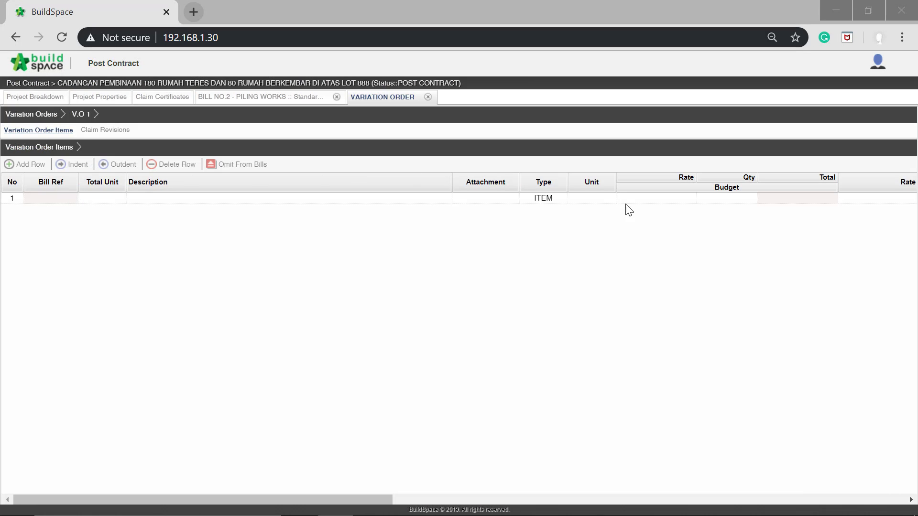
# Add an item described "New item V.O 1" as the first item of variation order V.O 1
pyautogui.click(157, 196)
pyautogui.click(169, 201)
pyautogui.doubleClick(168, 200)
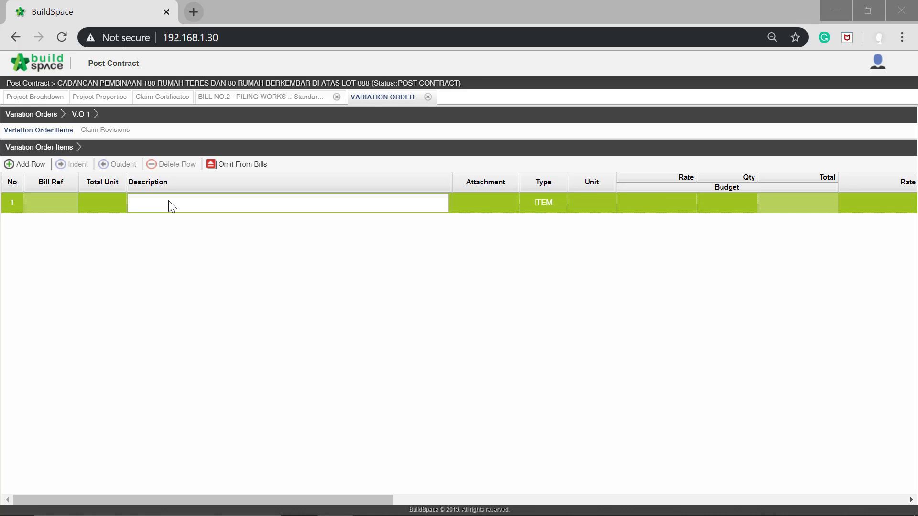
pyautogui.write('New ')
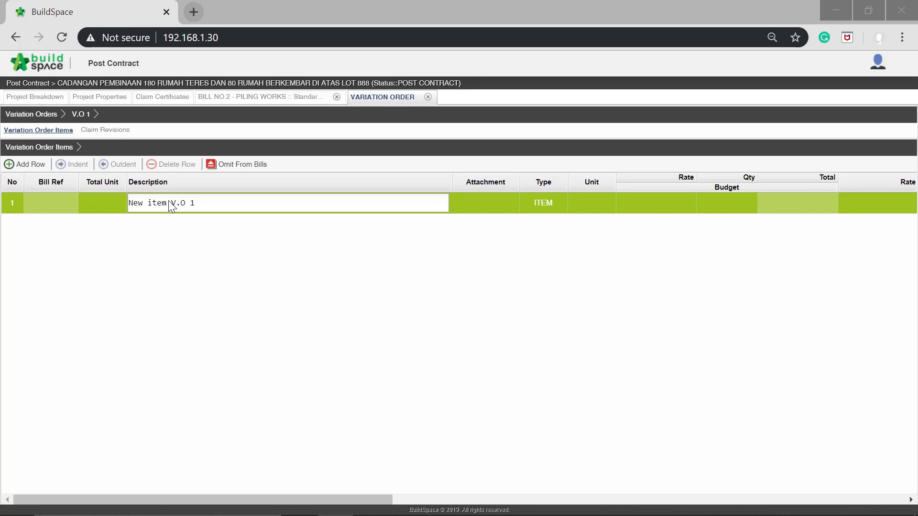
pyautogui.write('item V.O 1')
pyautogui.press('Return')
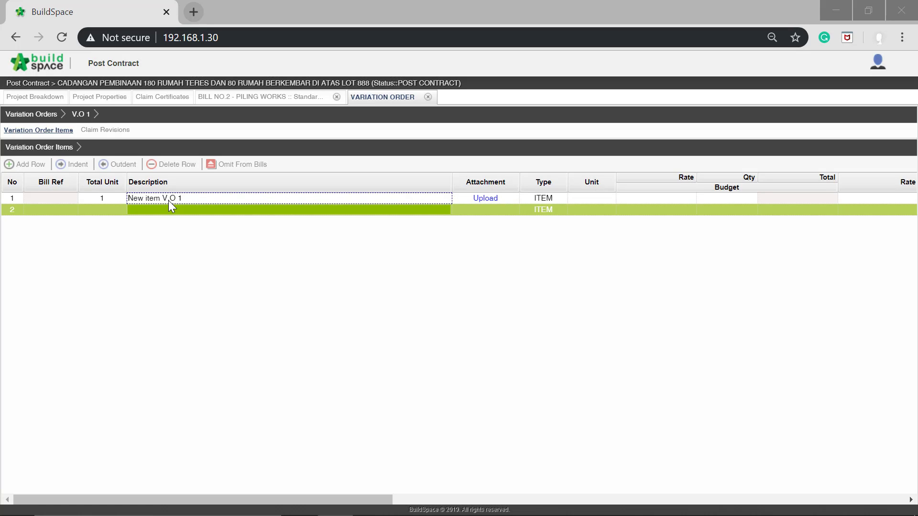
# Set the unit of "New item V.O 1" to M
pyautogui.click(587, 200)
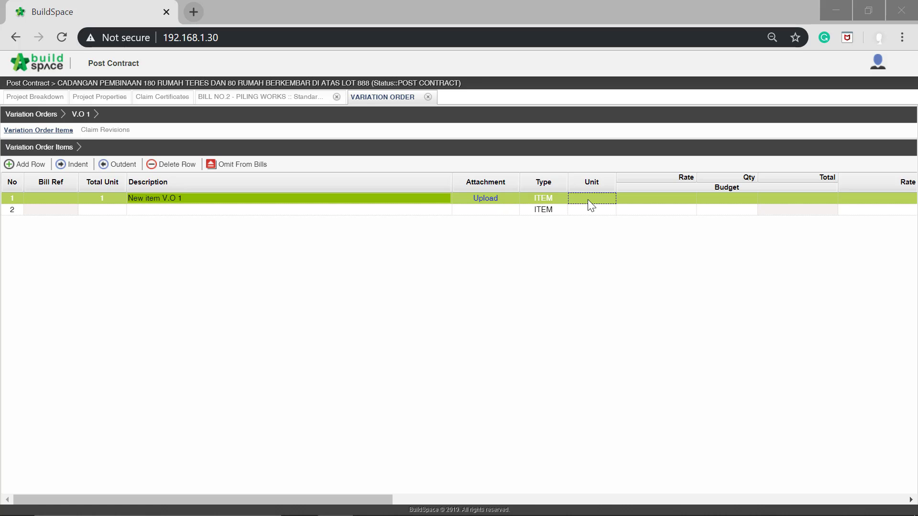
pyautogui.click(587, 199)
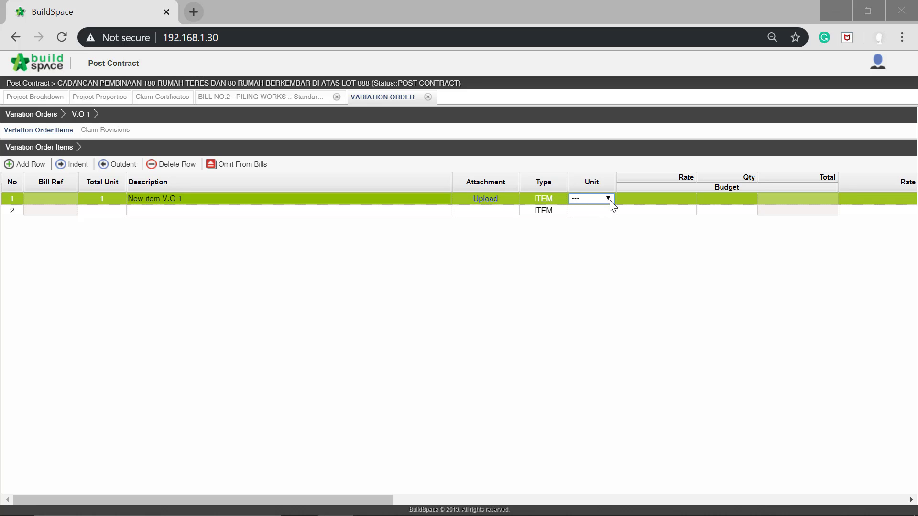
pyautogui.click(607, 199)
pyautogui.click(580, 266)
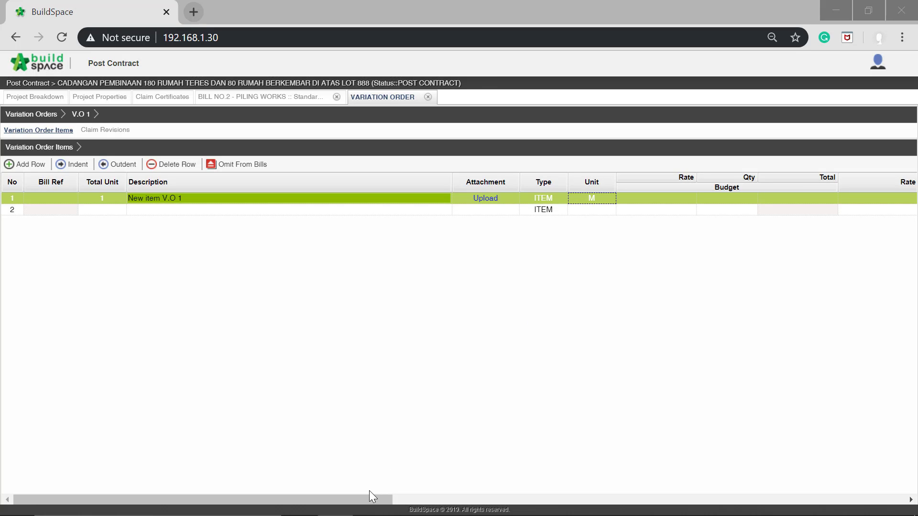
# Set the non-budget rate of "New item V.O 1" to 100
pyautogui.moveTo(369, 492); pyautogui.dragTo(503, 494)
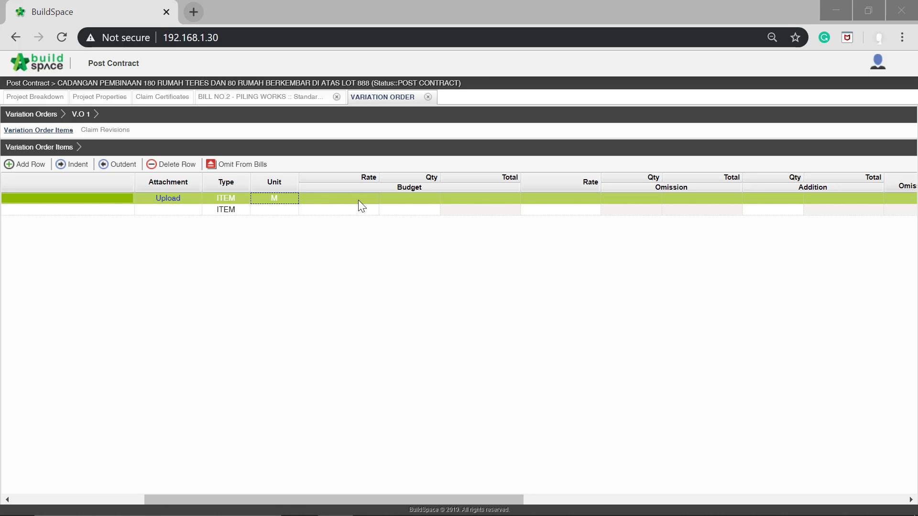
pyautogui.click(368, 211)
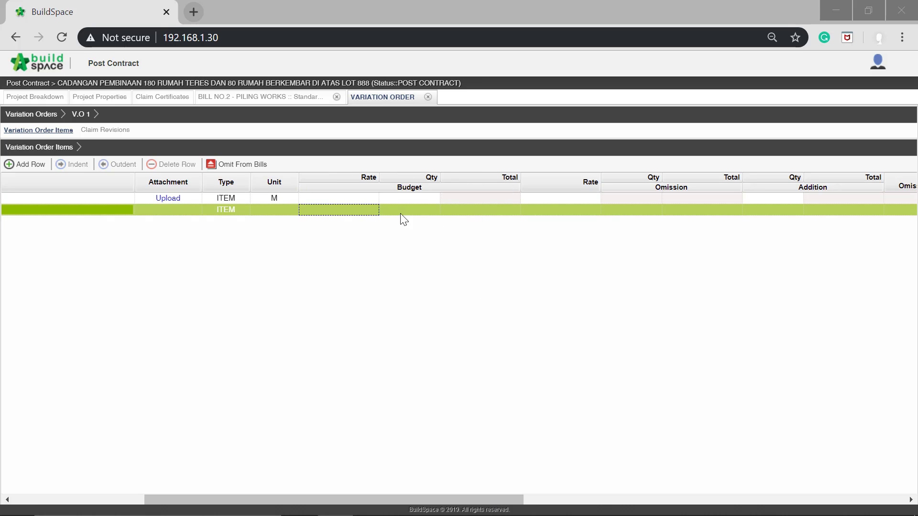
pyautogui.click(546, 195)
pyautogui.doubleClick(547, 197)
pyautogui.write('100')
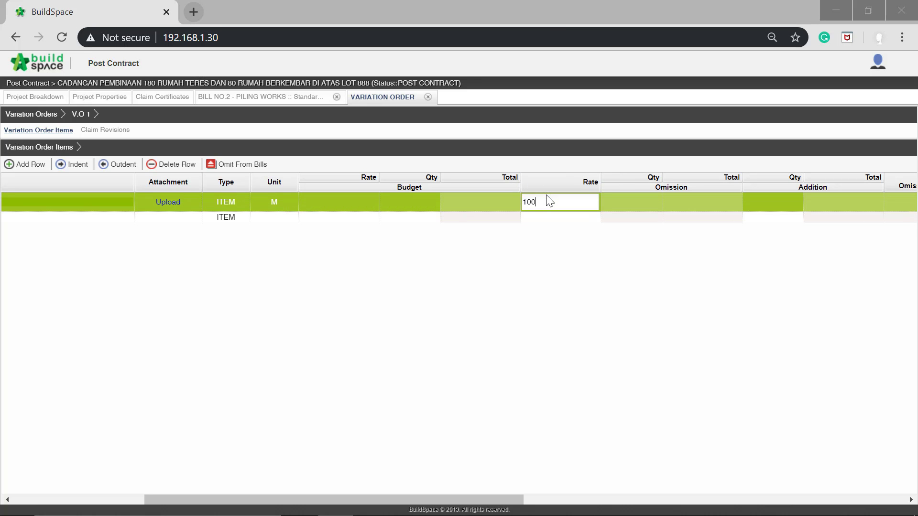
pyautogui.press('Return')
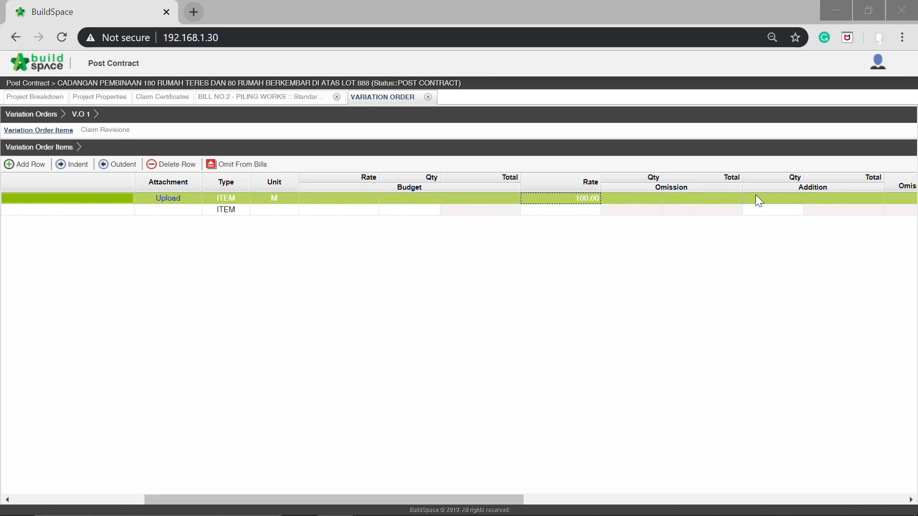
# Set the addition quantity of "New item V.O 1" to 100 and check its nett omission/addition
pyautogui.click(756, 195)
pyautogui.write('100')
pyautogui.press('Return')
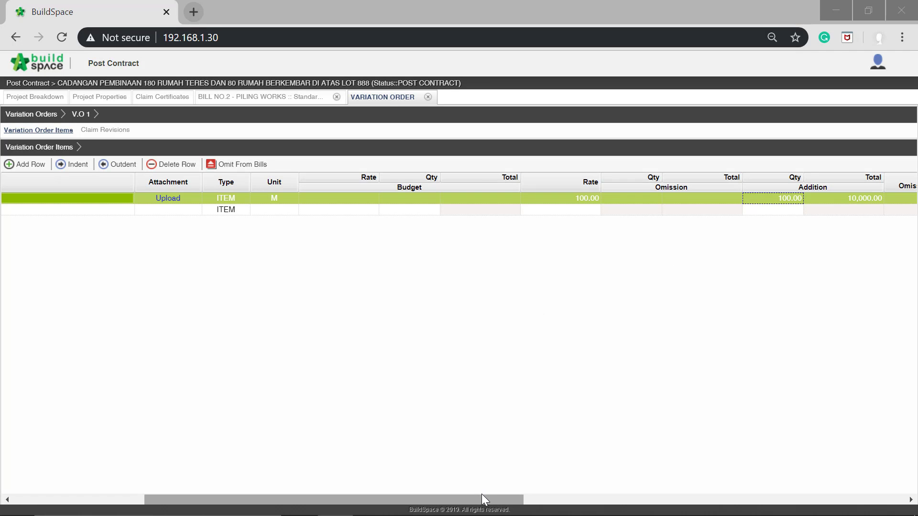
pyautogui.moveTo(481, 494); pyautogui.dragTo(567, 494)
pyautogui.click(715, 211)
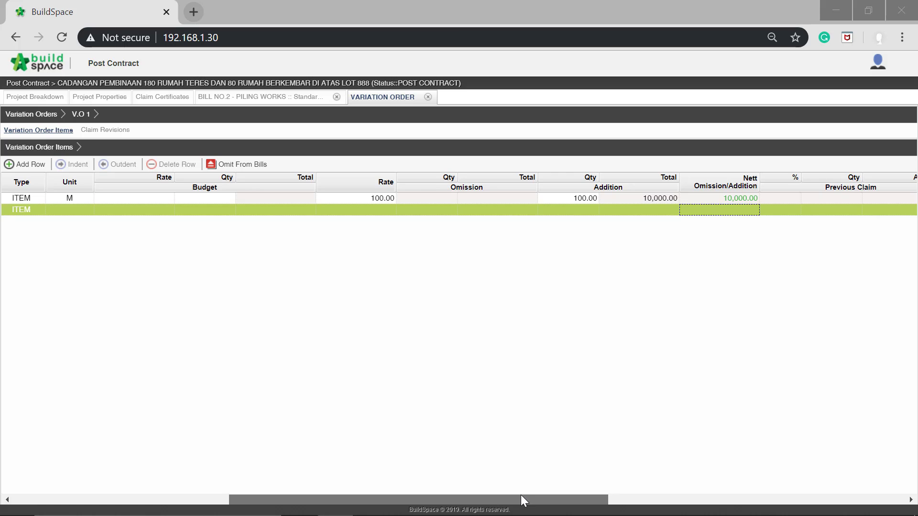
# Omit item 1/4 E "Apron, laid to falls." from Bill No.4 - Single Type, Unit 1, Bill No. B.4/1, importing it into the variation order
pyautogui.moveTo(520, 494); pyautogui.dragTo(203, 510)
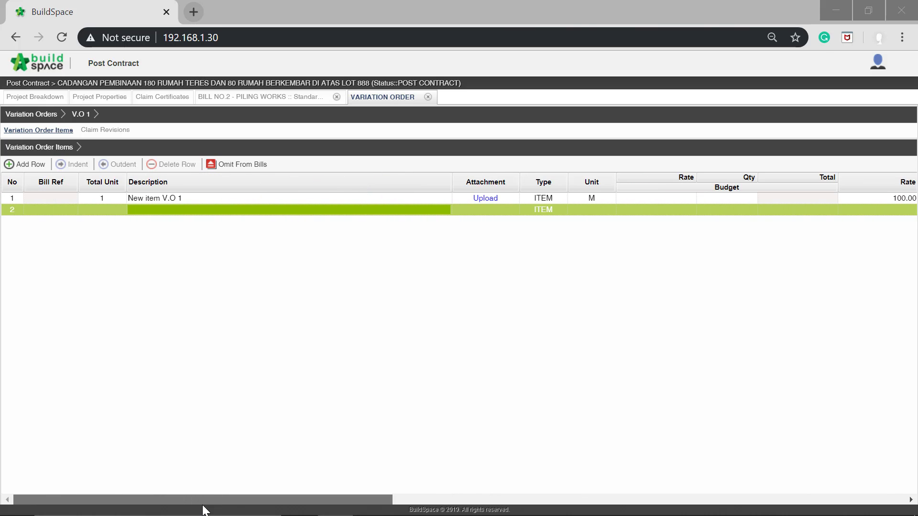
pyautogui.click(236, 165)
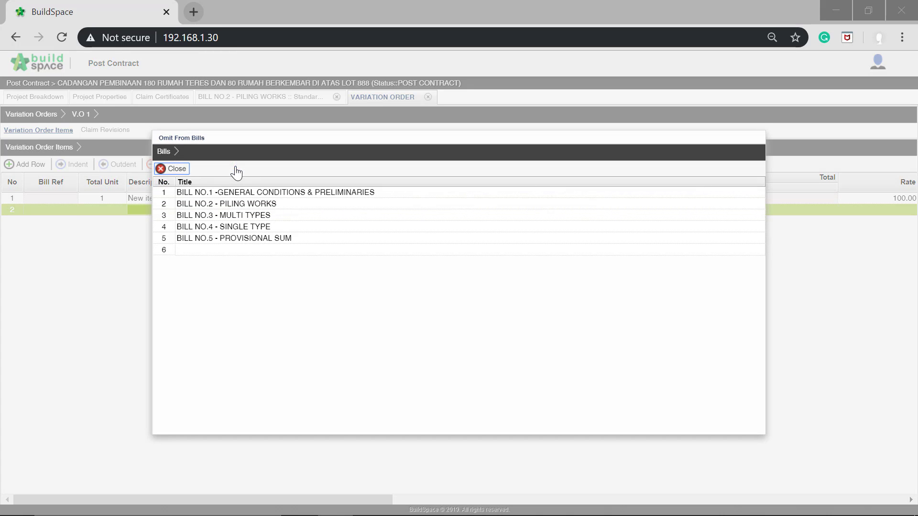
pyautogui.click(226, 225)
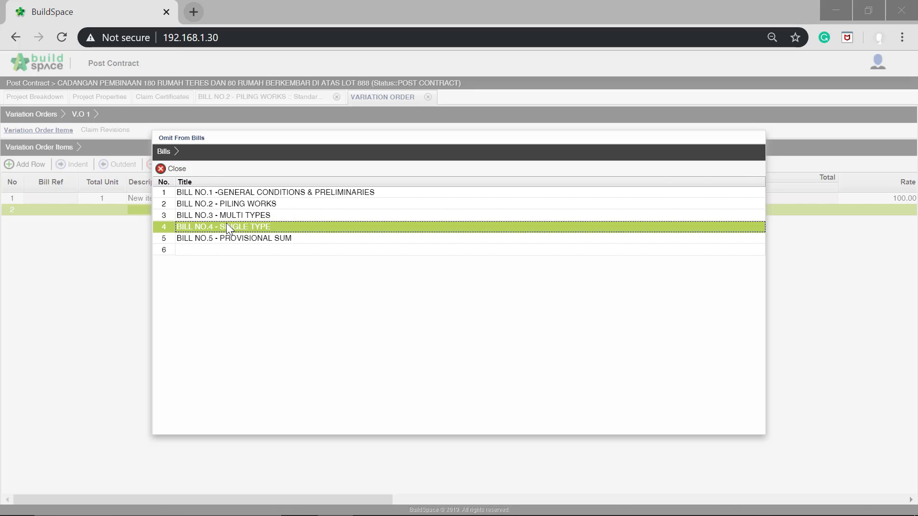
pyautogui.click(239, 204)
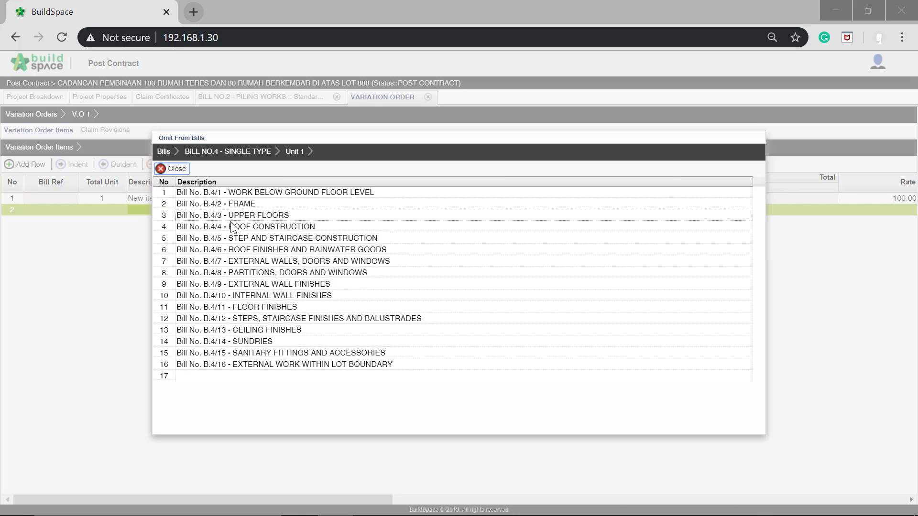
pyautogui.click(235, 193)
pyautogui.scroll(-10, 190, 272)
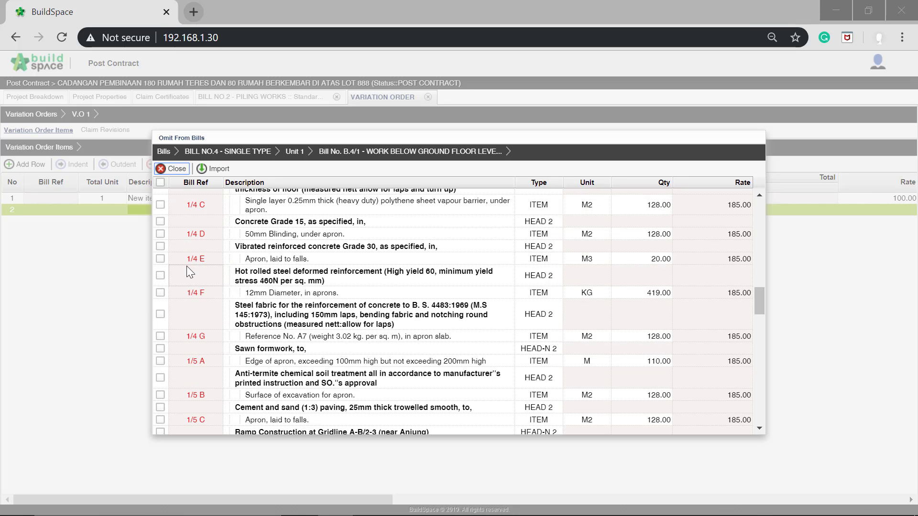
pyautogui.click(160, 258)
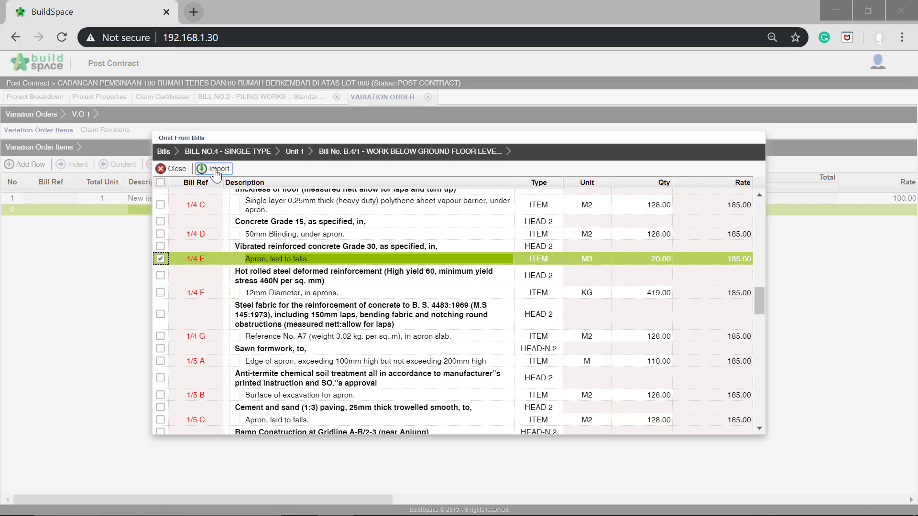
pyautogui.click(213, 168)
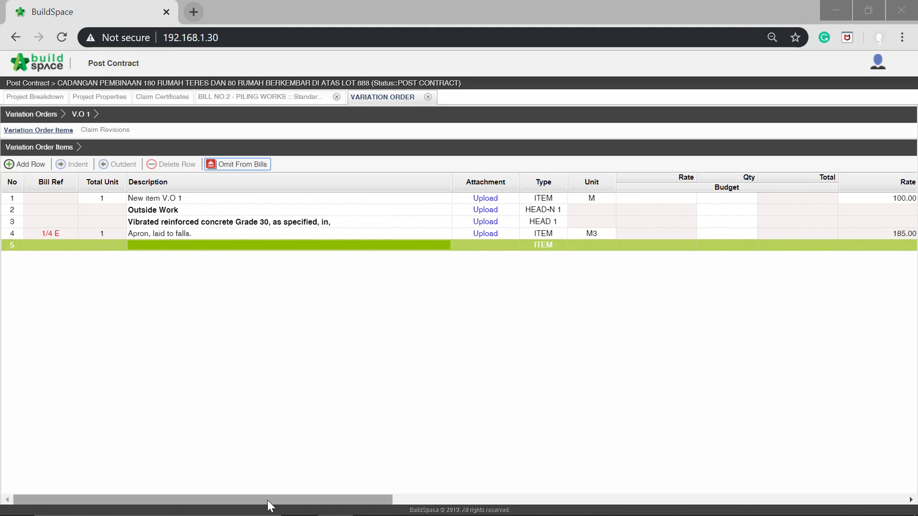
# Set the addition quantity of the omitted item 1/4 E "Apron, laid to falls." to 24
pyautogui.moveTo(268, 500); pyautogui.dragTo(356, 484)
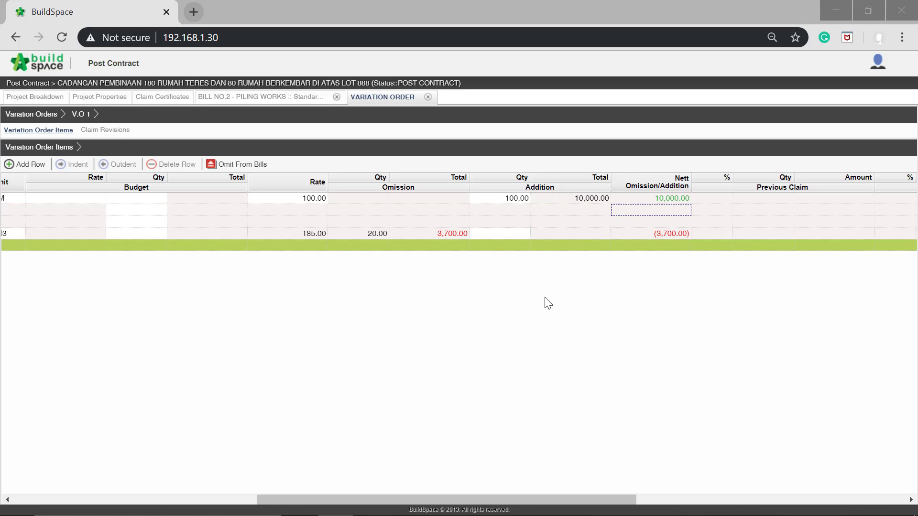
pyautogui.click(519, 233)
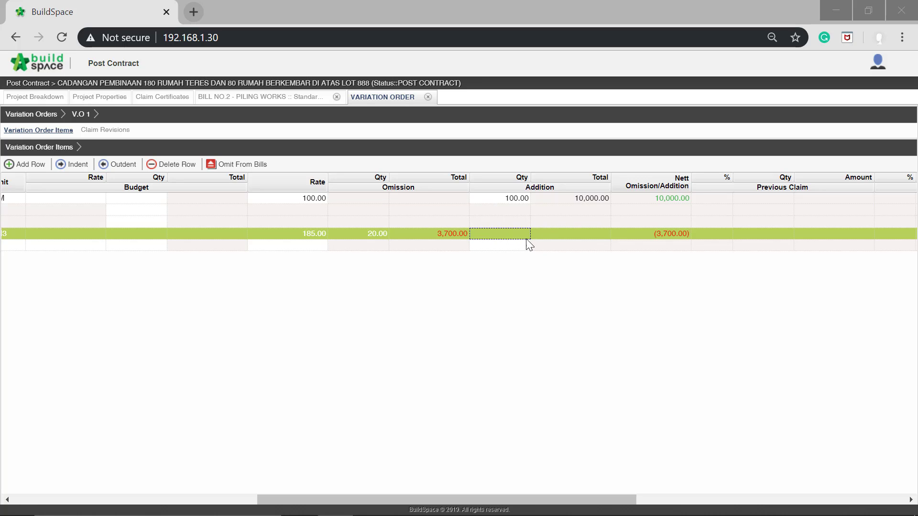
pyautogui.press('Return')
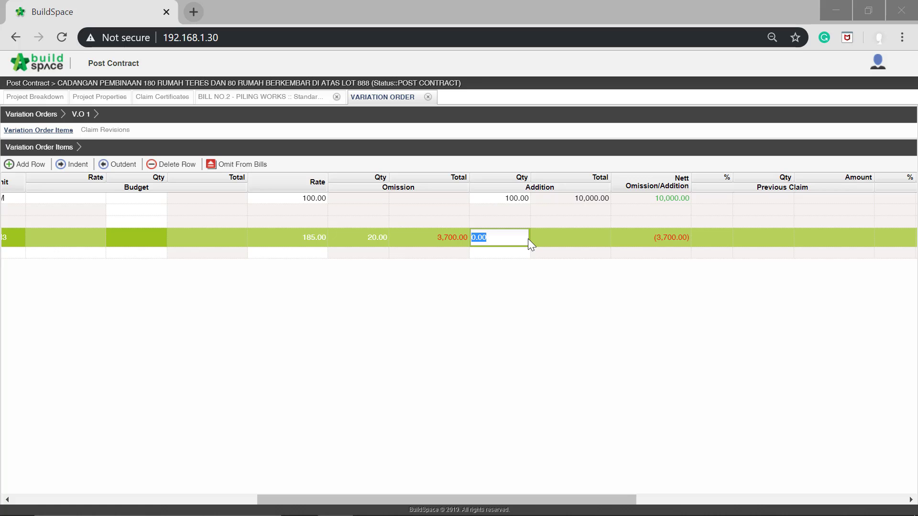
pyautogui.write('24')
pyautogui.press('Return')
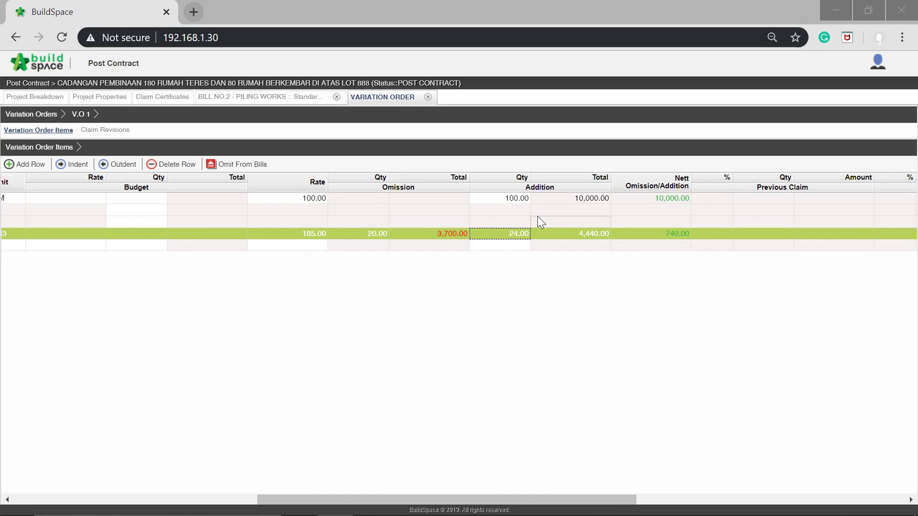
pyautogui.click(539, 221)
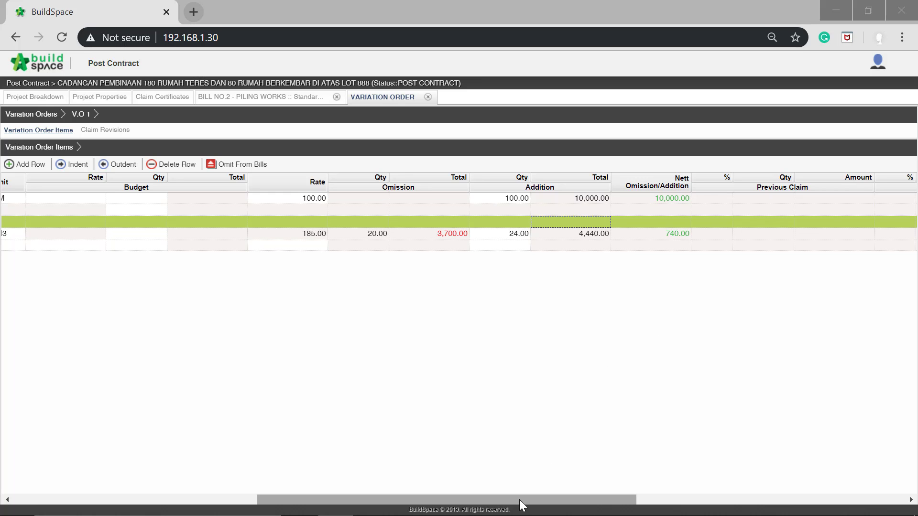
# Return to the list of variation orders to check the omission and addition totals of V.O 1
pyautogui.moveTo(519, 500); pyautogui.dragTo(138, 502)
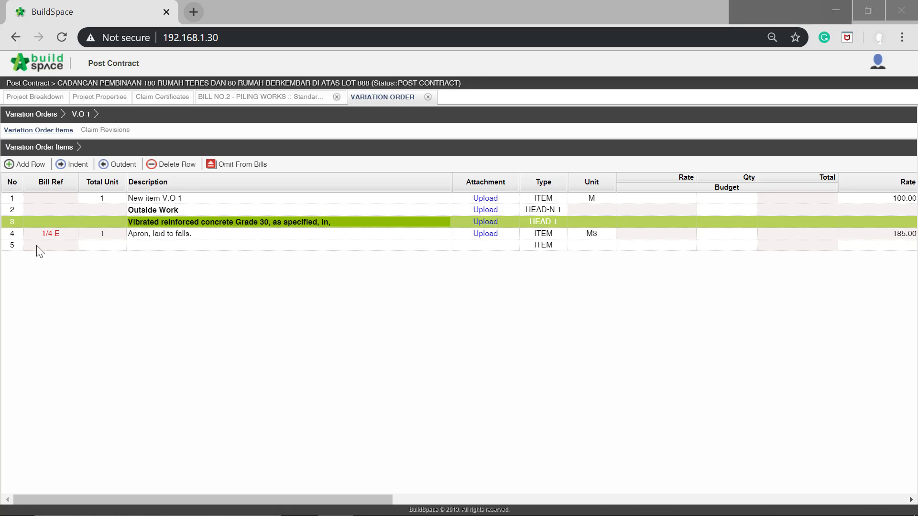
pyautogui.click(30, 115)
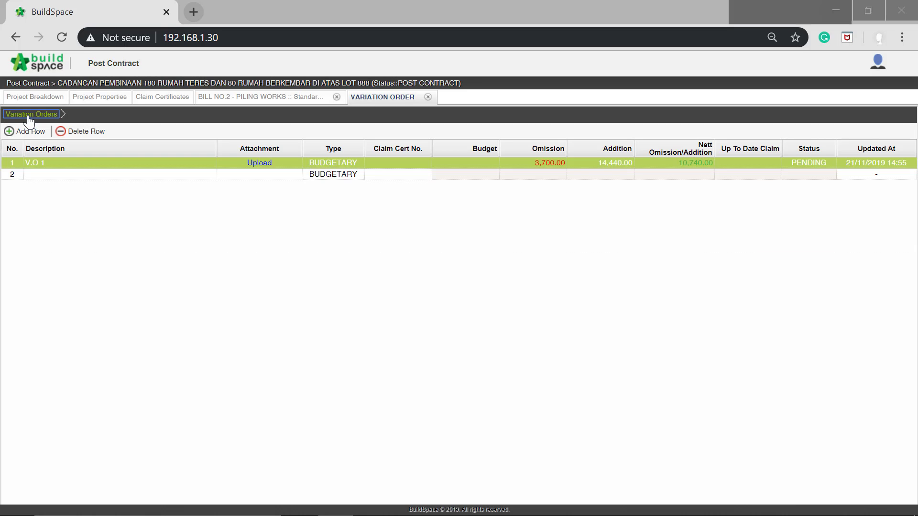
pyautogui.click(437, 173)
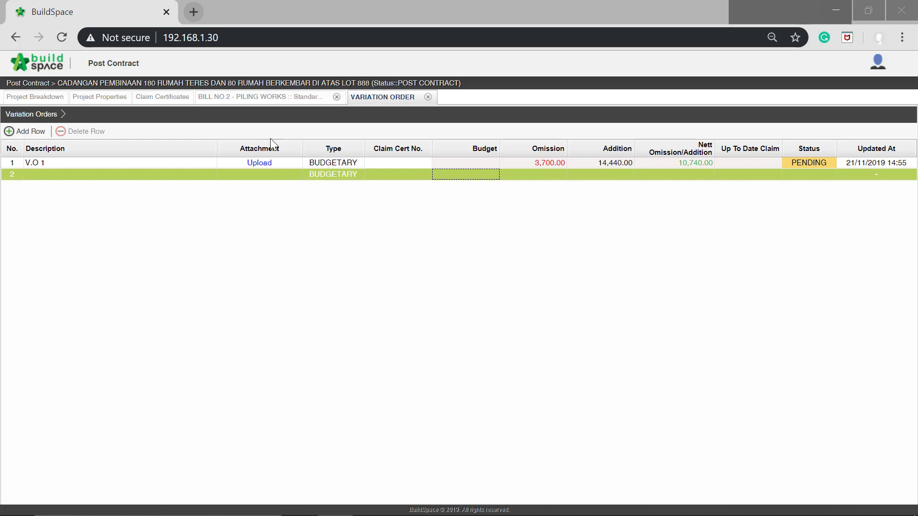
# Attach PCK_CONSTRUCTION_SDN_BHD_-CADANGAN_PEMBINAAN_180_RUMAH_TERES_DAN_80_RUMAH_BERKEMBAR_DI.ebq from Downloads to V.O 1 and close the attachments
pyautogui.click(264, 164)
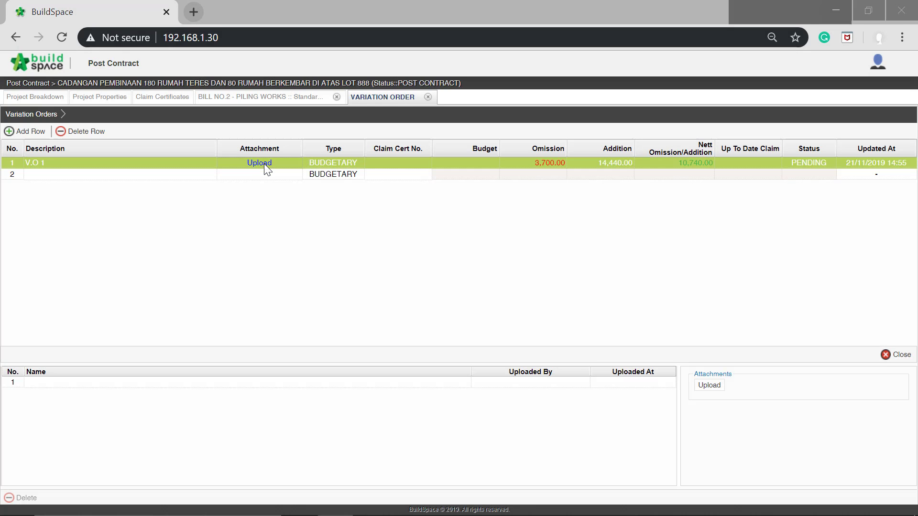
pyautogui.click(708, 386)
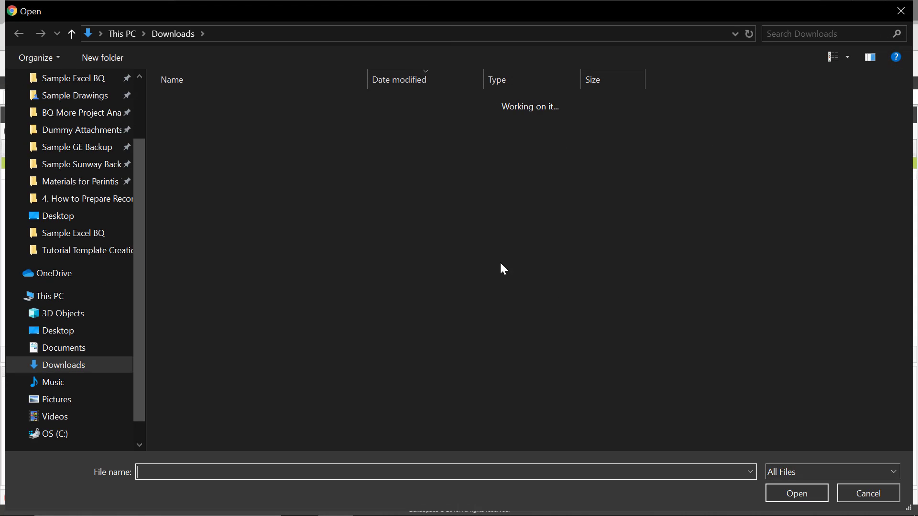
pyautogui.click(283, 149)
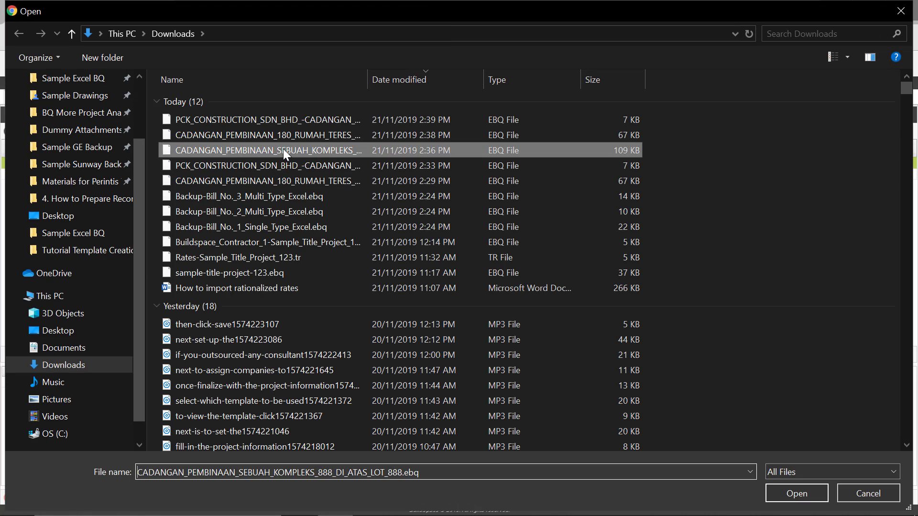
pyautogui.click(270, 164)
pyautogui.click(779, 489)
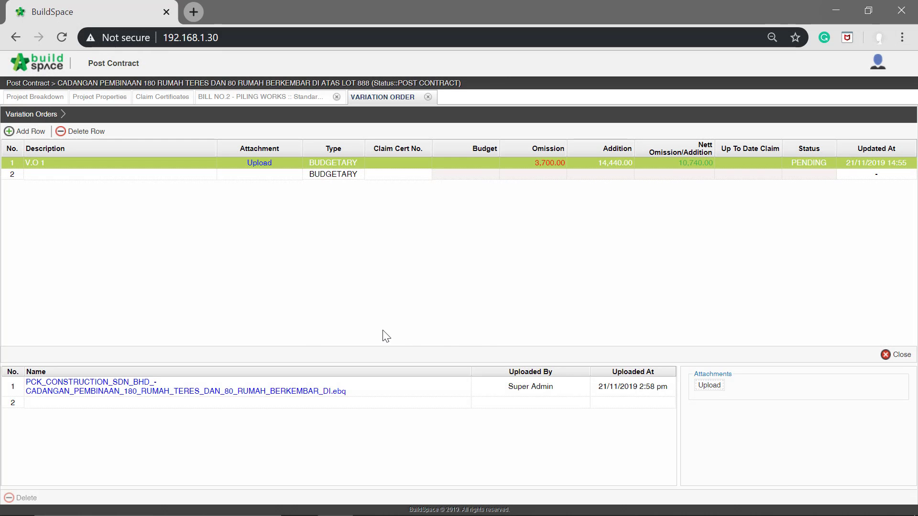
pyautogui.click(906, 356)
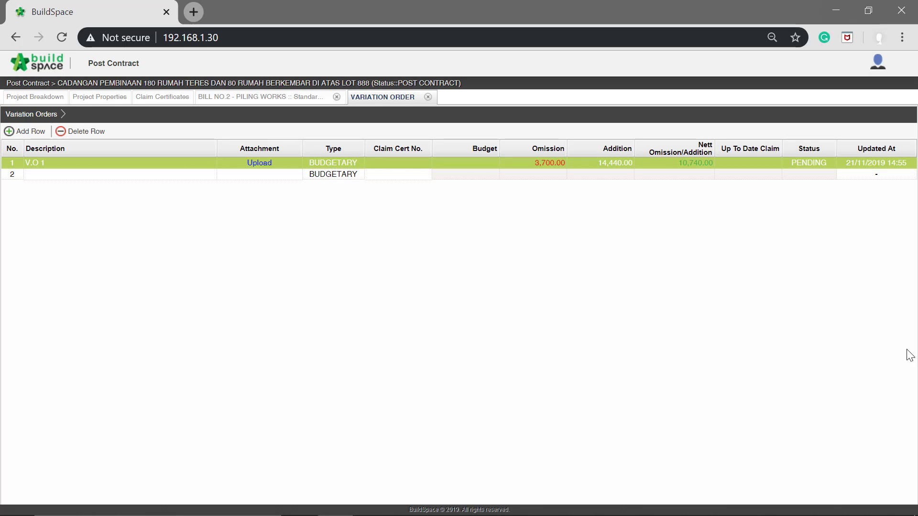
# Change the status of variation order V.O 1 to Approved
pyautogui.click(676, 176)
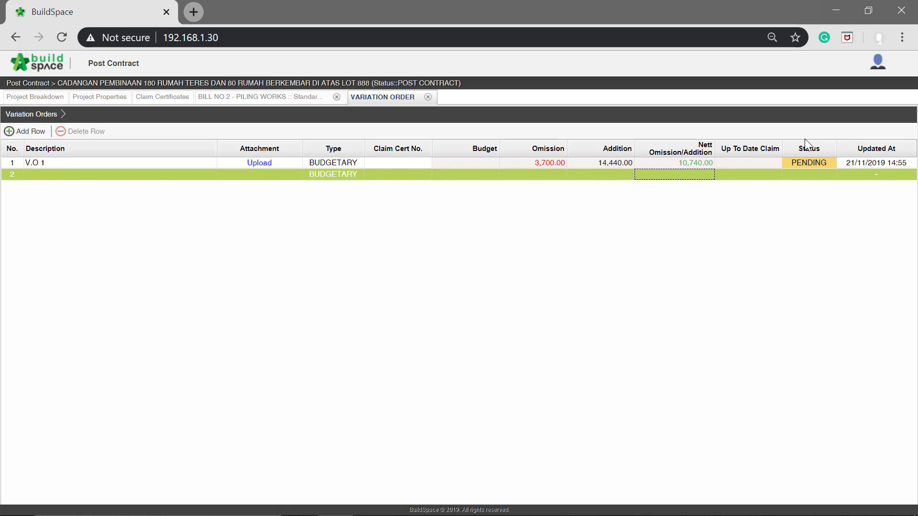
pyautogui.click(799, 161)
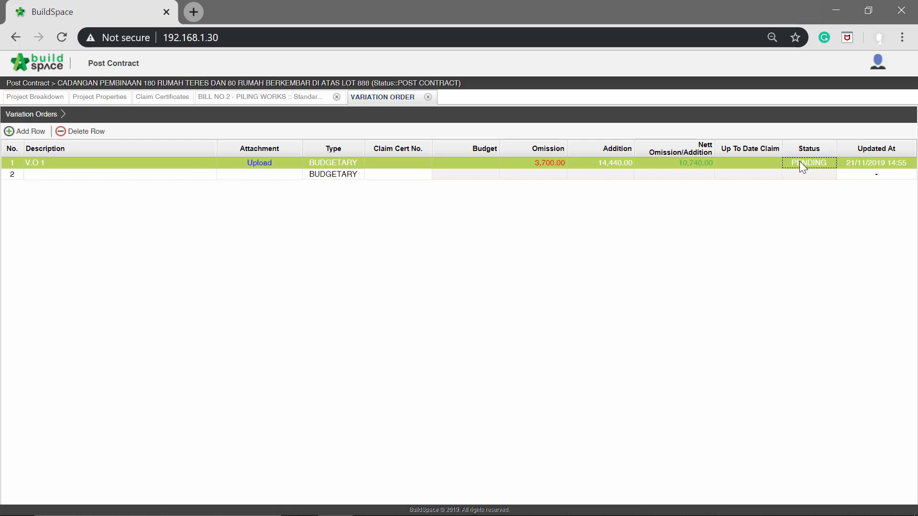
pyautogui.click(799, 162)
pyautogui.click(826, 163)
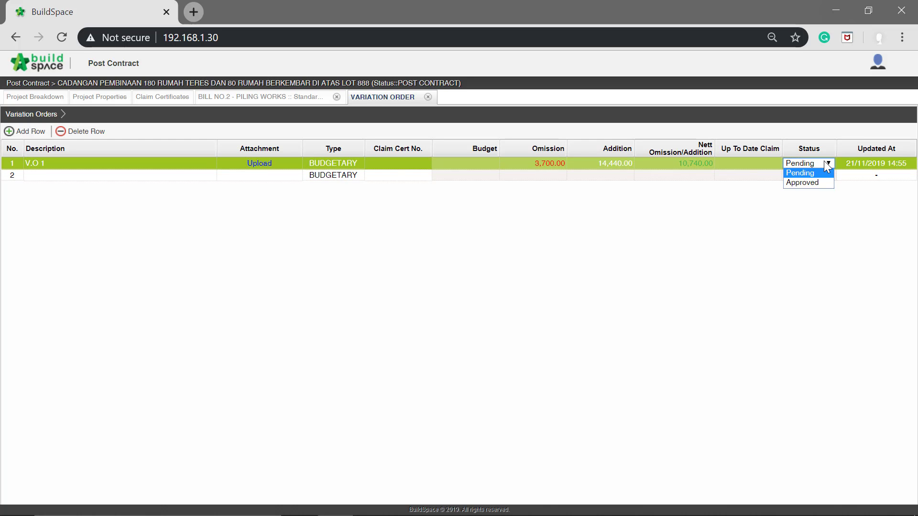
pyautogui.click(819, 183)
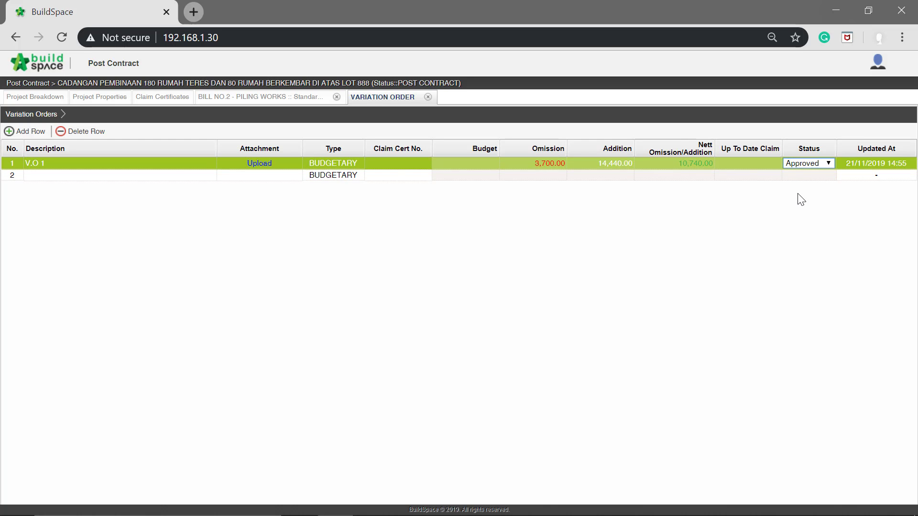
pyautogui.click(784, 175)
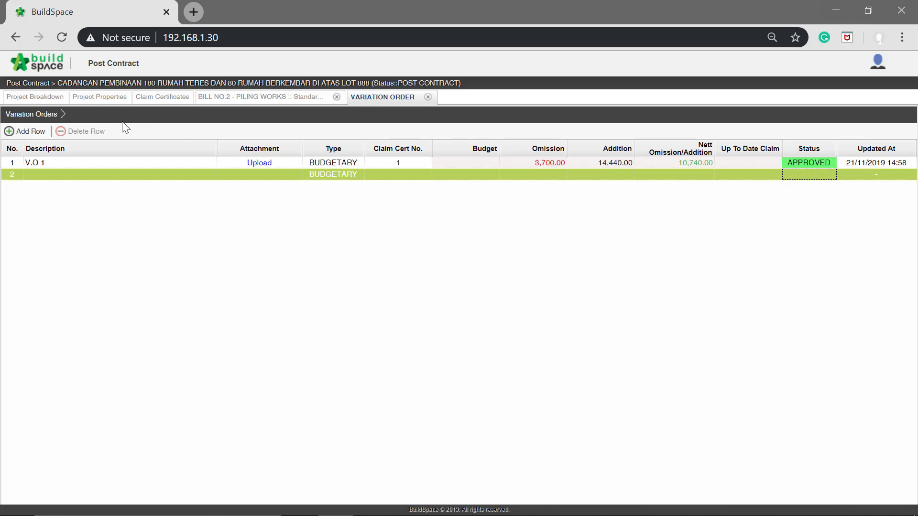
# Reload the project breakdown to check the omitted items and the overall total of the variation order
pyautogui.click(55, 98)
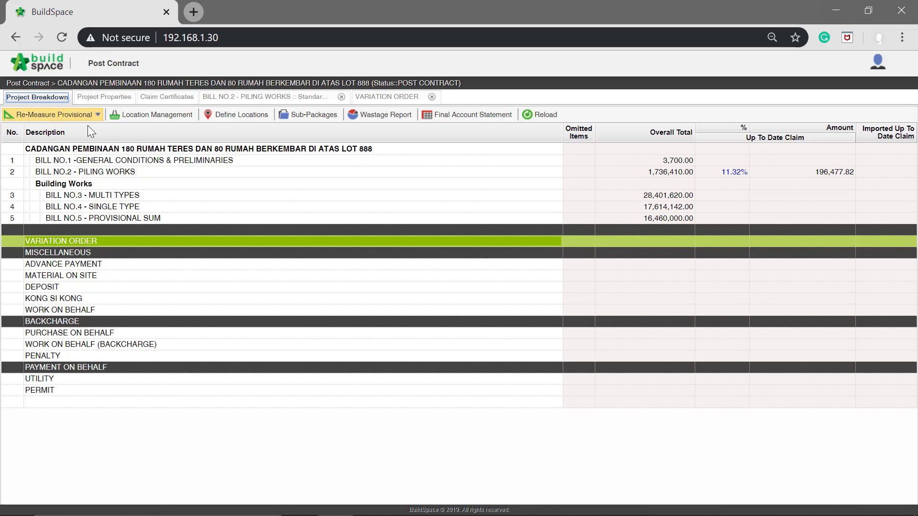
pyautogui.click(535, 116)
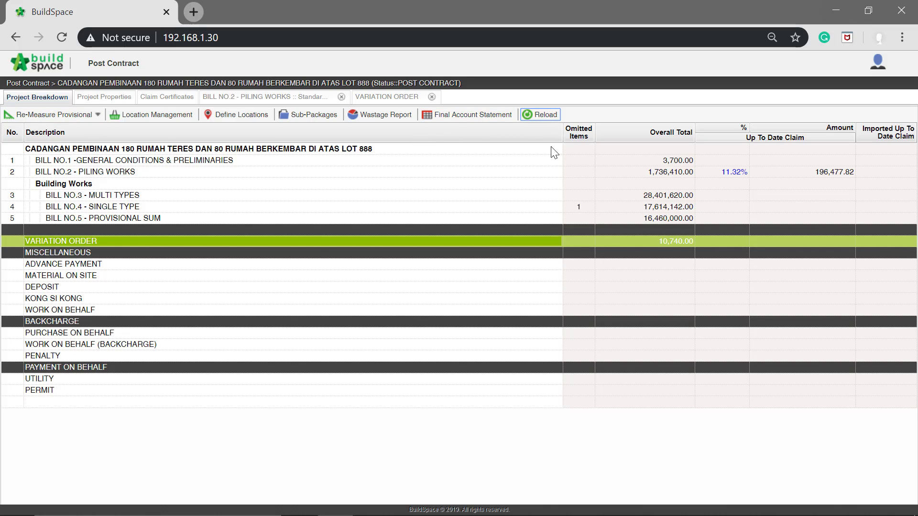
pyautogui.click(579, 263)
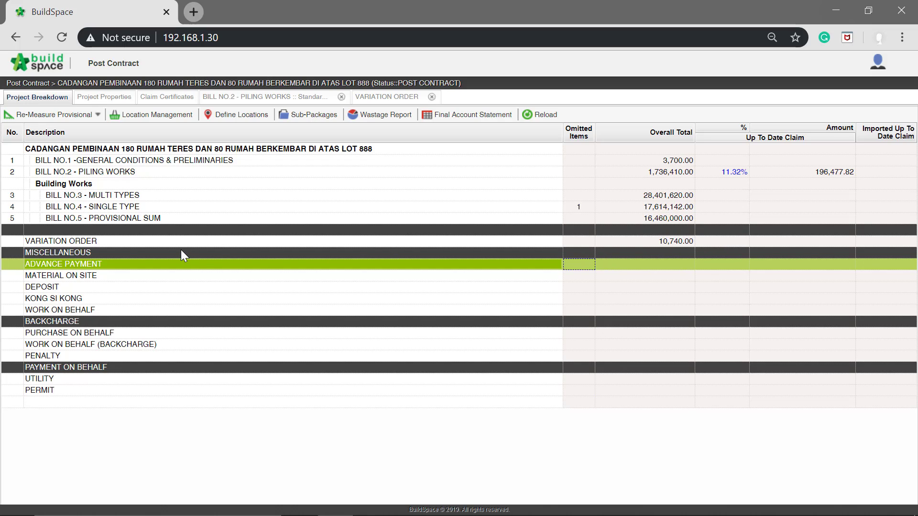
# Open variation order V.O 1 and add a new claim revision to it, accepting that its items become locked for editing
pyautogui.doubleClick(198, 239)
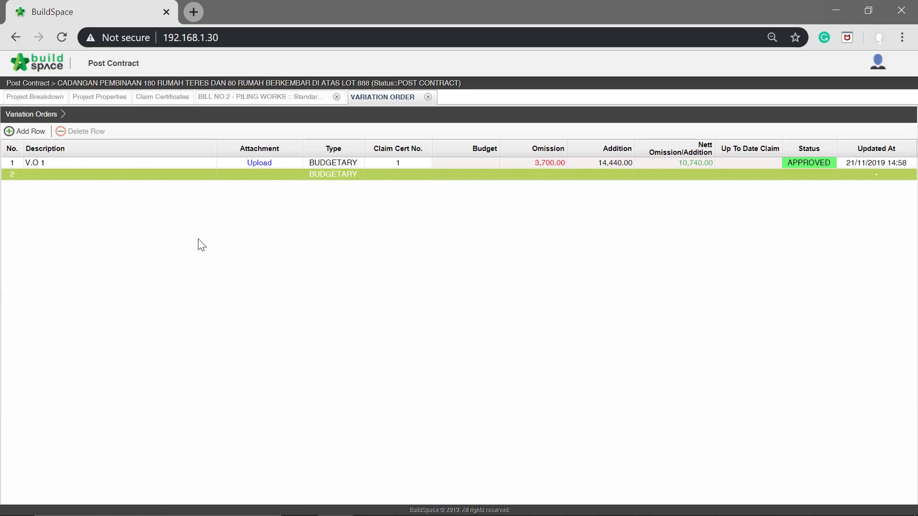
pyautogui.doubleClick(101, 163)
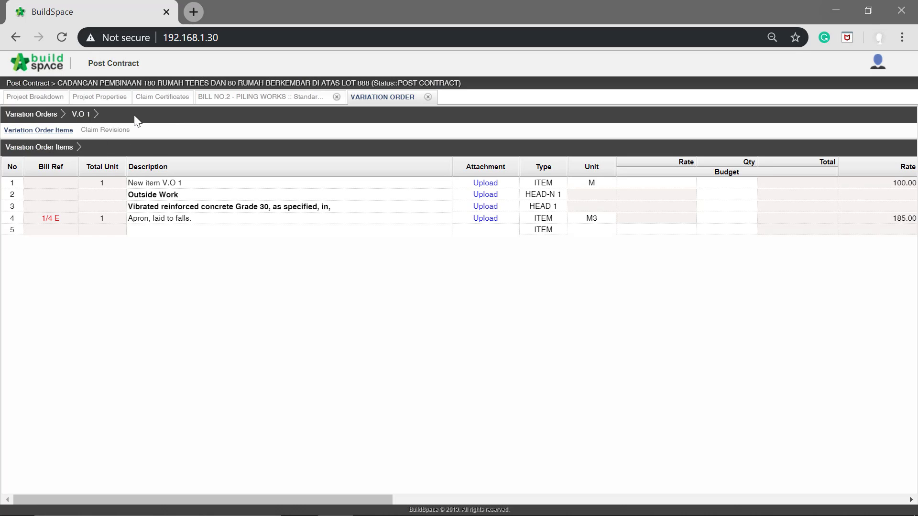
pyautogui.click(101, 131)
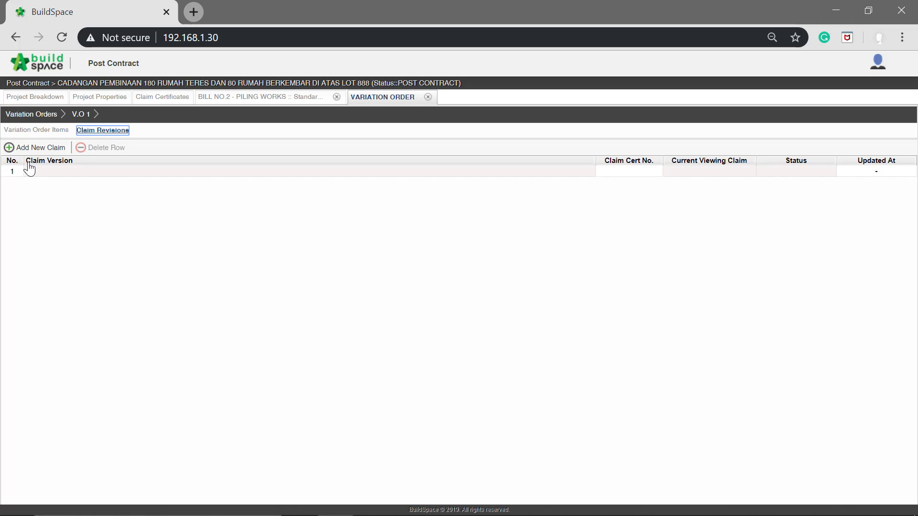
pyautogui.click(34, 148)
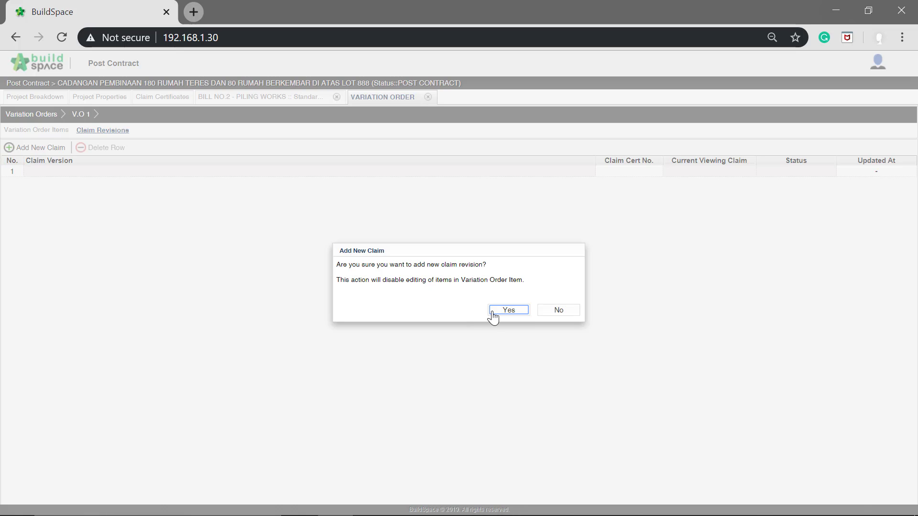
pyautogui.click(493, 312)
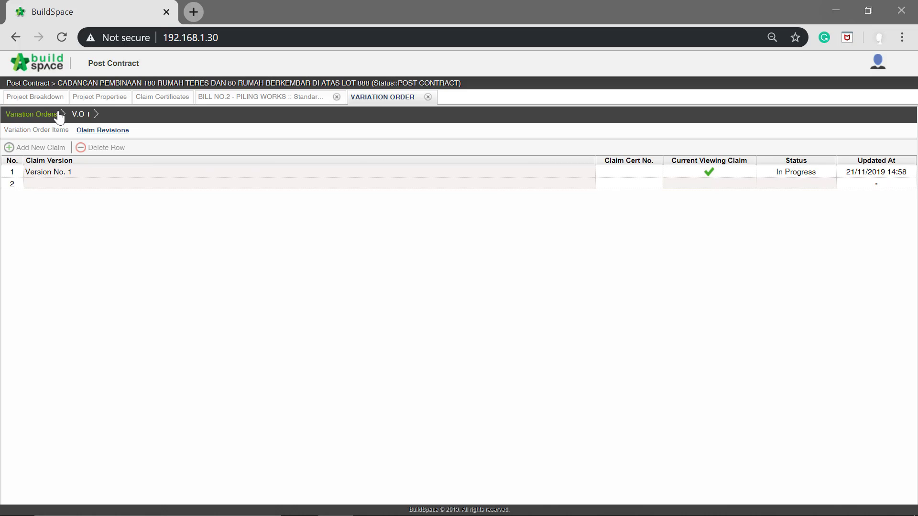
# Set the current claim percentage of "New item V.O 1" in V.O 1 to 25%
pyautogui.click(38, 117)
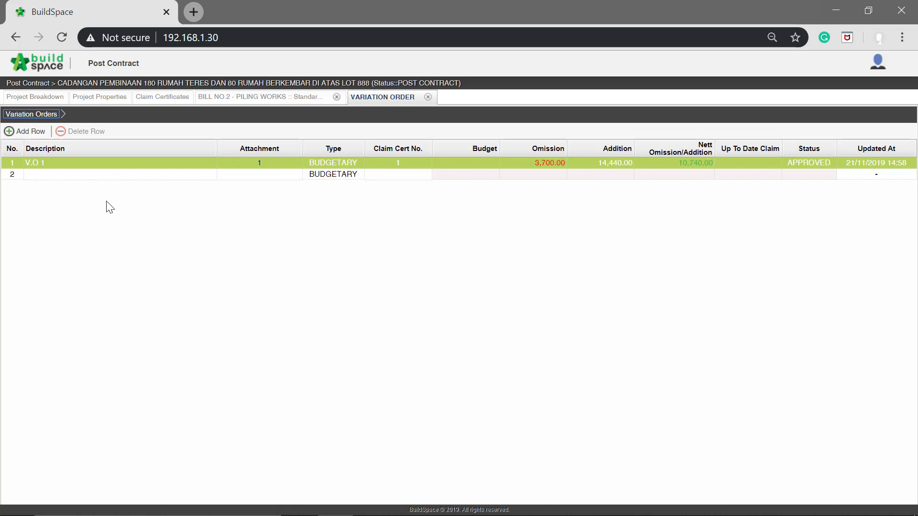
pyautogui.doubleClick(104, 165)
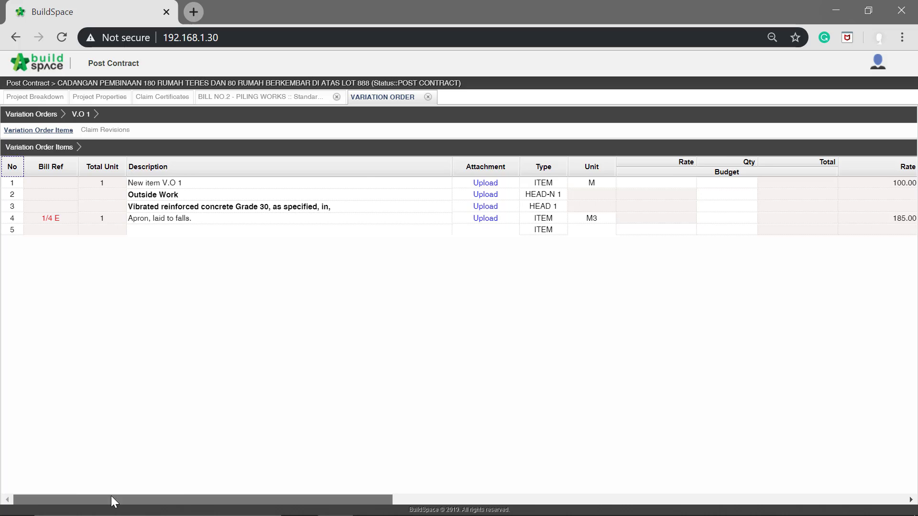
pyautogui.moveTo(111, 499); pyautogui.dragTo(464, 460)
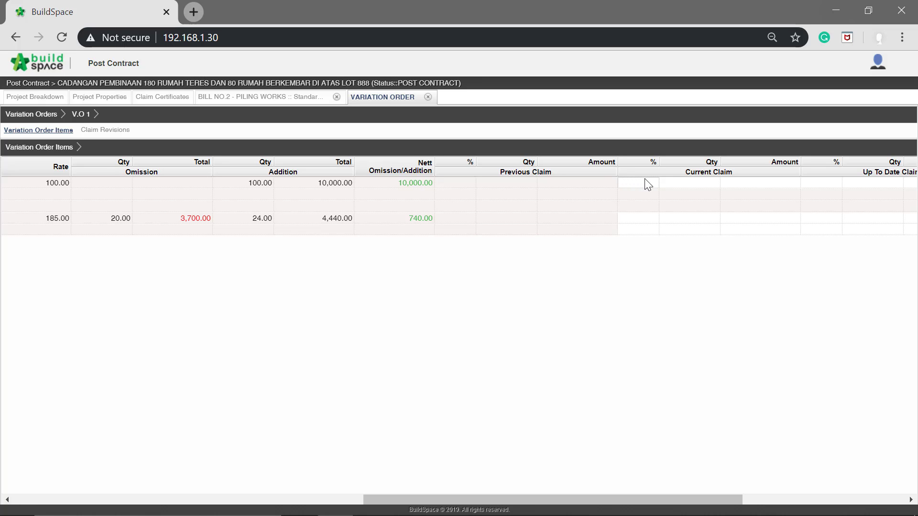
pyautogui.click(662, 183)
pyautogui.click(645, 187)
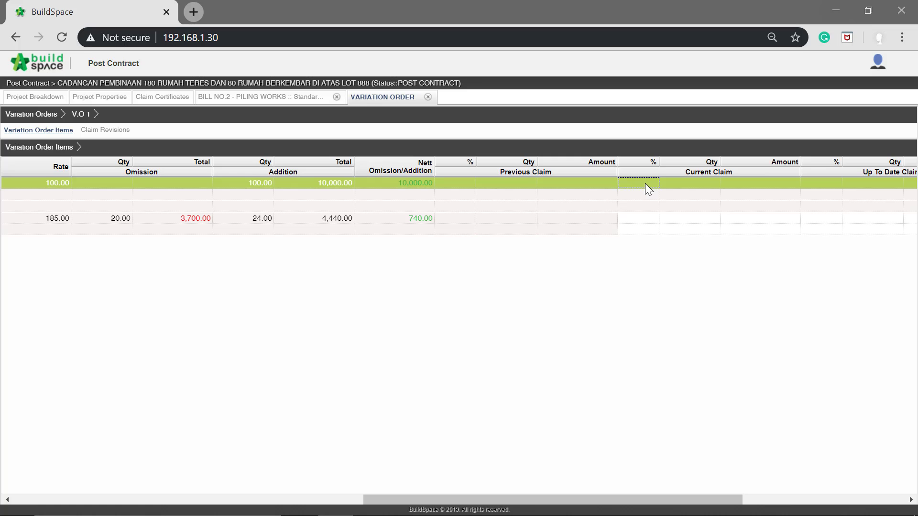
pyautogui.doubleClick(645, 184)
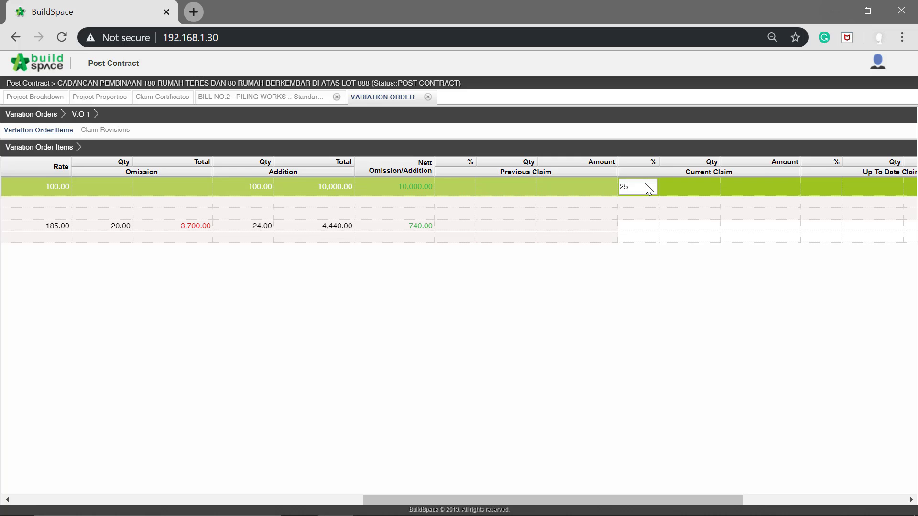
pyautogui.press('Return')
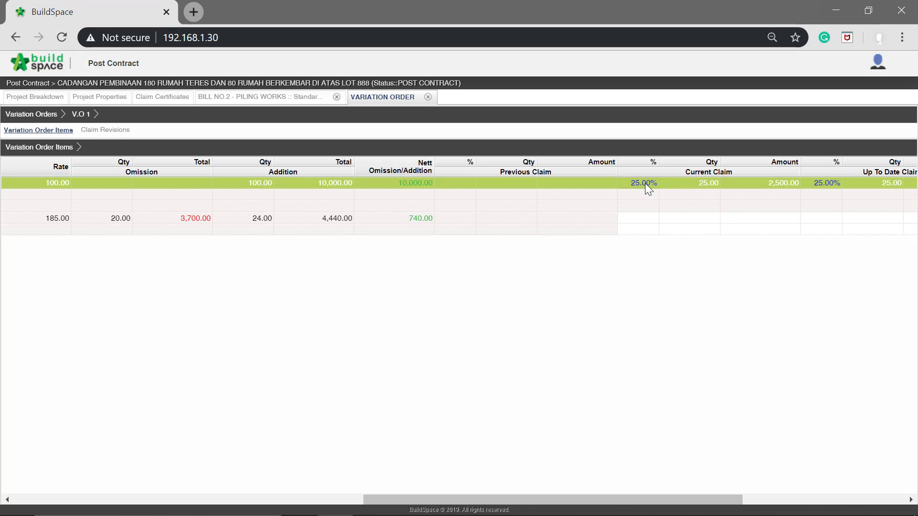
# Set the current claim percentage of item 1/4 E "Apron, laid to falls." to 100% and review its up-to-date claim
pyautogui.click(642, 220)
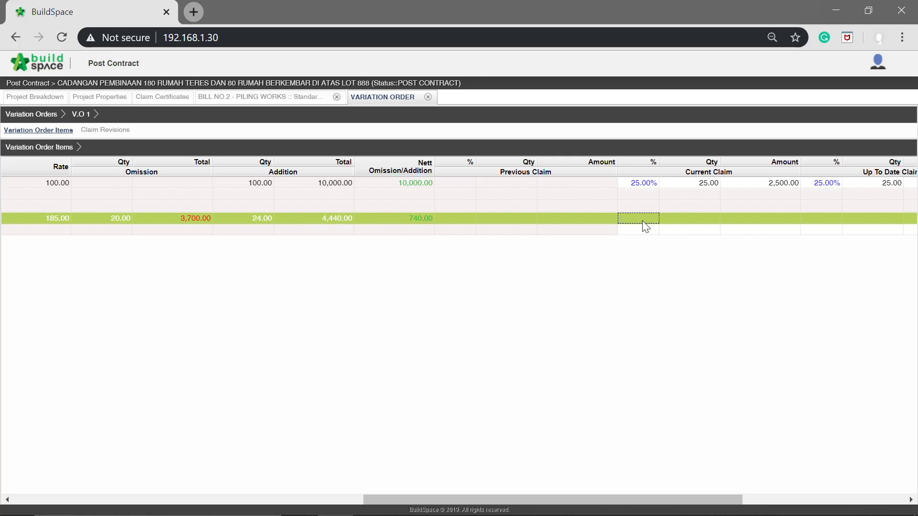
pyautogui.doubleClick(641, 220)
pyautogui.write('100')
pyautogui.press('Return')
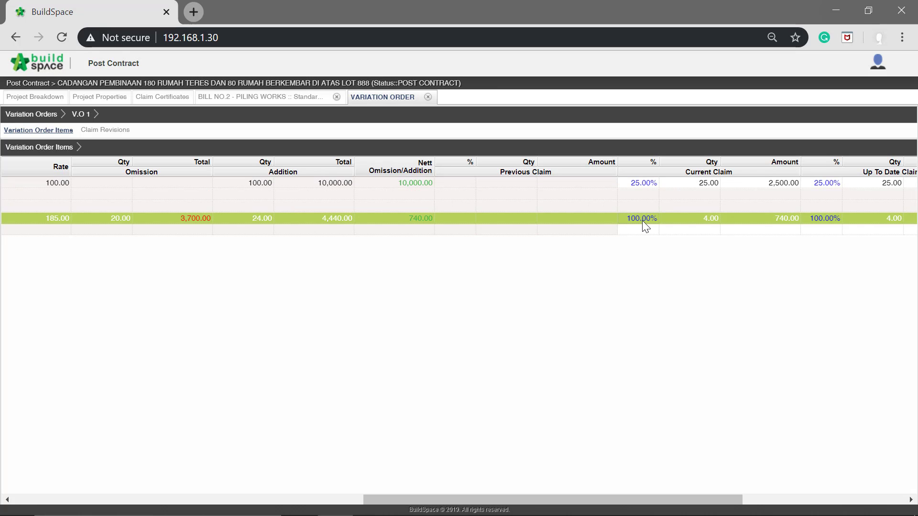
pyautogui.moveTo(582, 499); pyautogui.dragTo(653, 500)
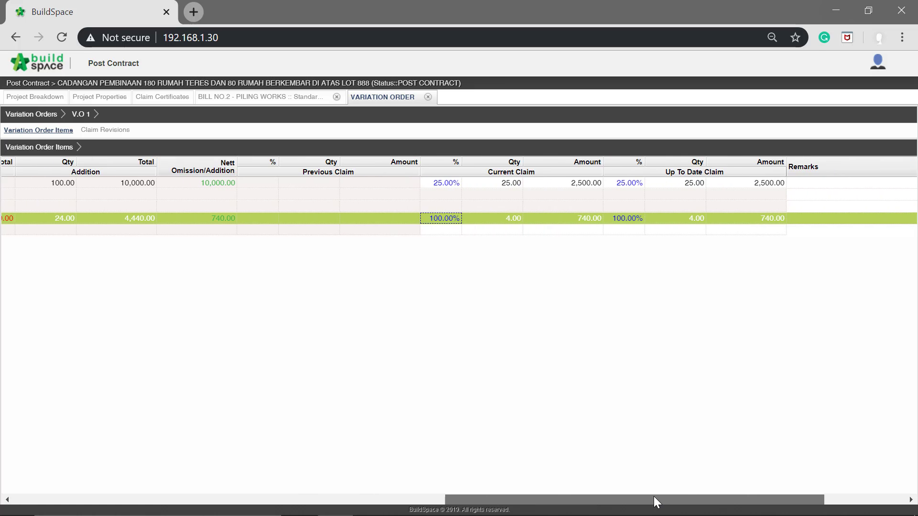
# Set the status of V.O 1's claim revision Version No. 1 to Locked and confirm its submission
pyautogui.moveTo(653, 500); pyautogui.dragTo(133, 497)
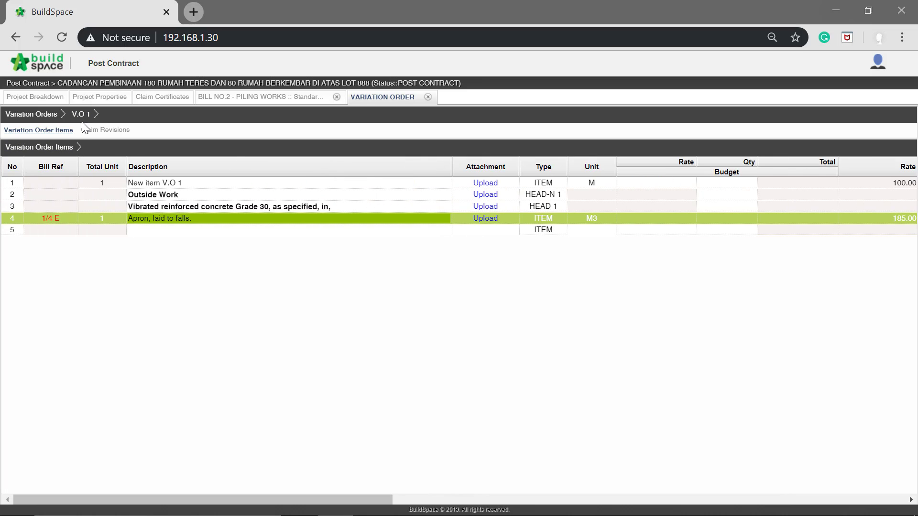
pyautogui.click(96, 134)
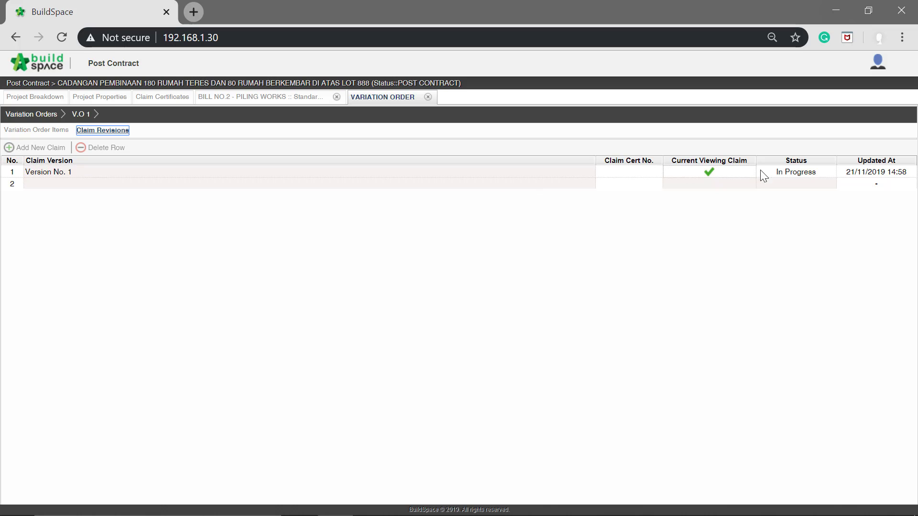
pyautogui.click(789, 174)
pyautogui.click(787, 173)
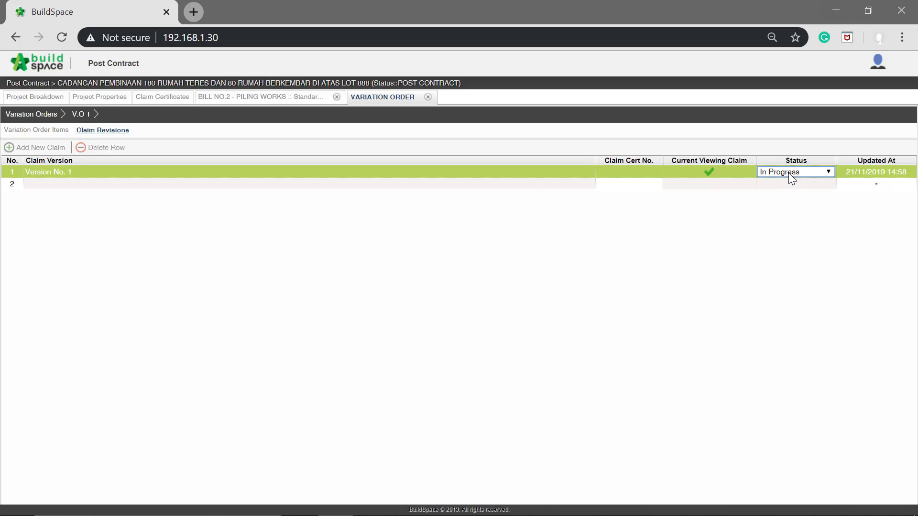
pyautogui.click(788, 173)
pyautogui.click(783, 191)
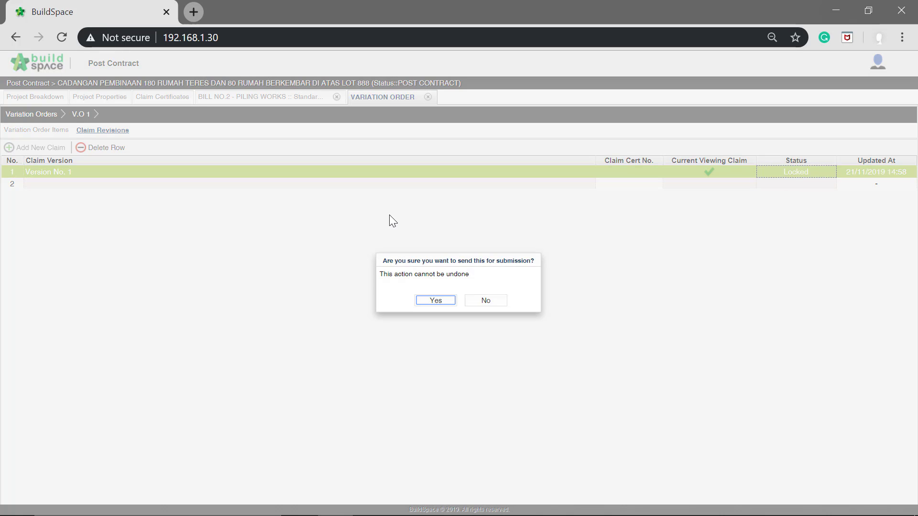
pyautogui.click(435, 300)
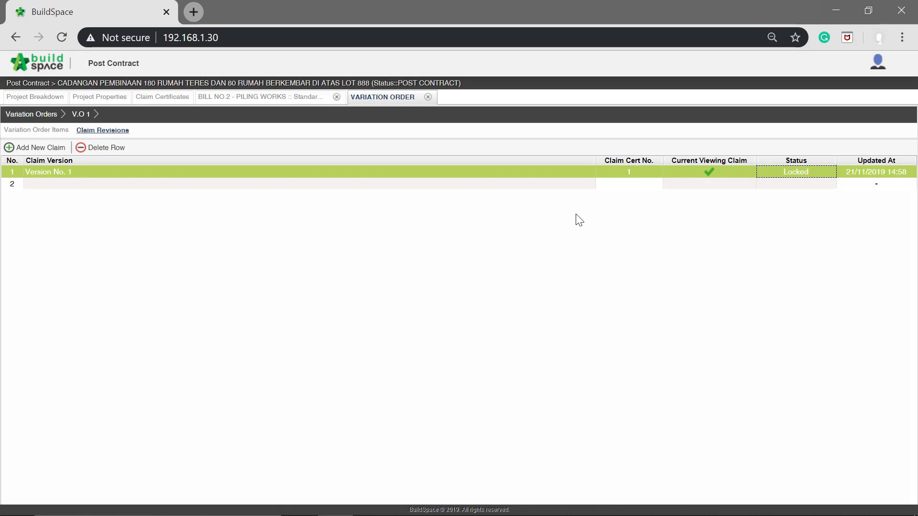
pyautogui.click(671, 185)
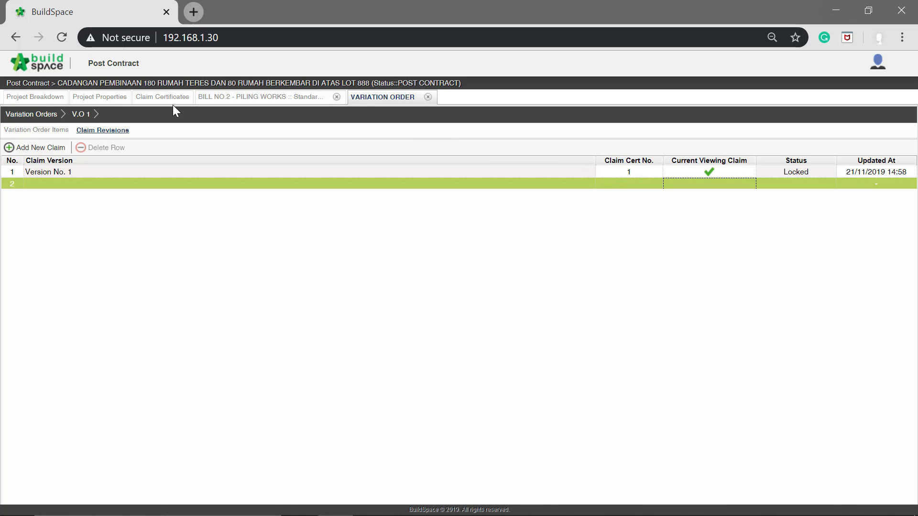
# Reload the project breakdown to check the variation order's up-to-date claim percentage and amount
pyautogui.click(38, 98)
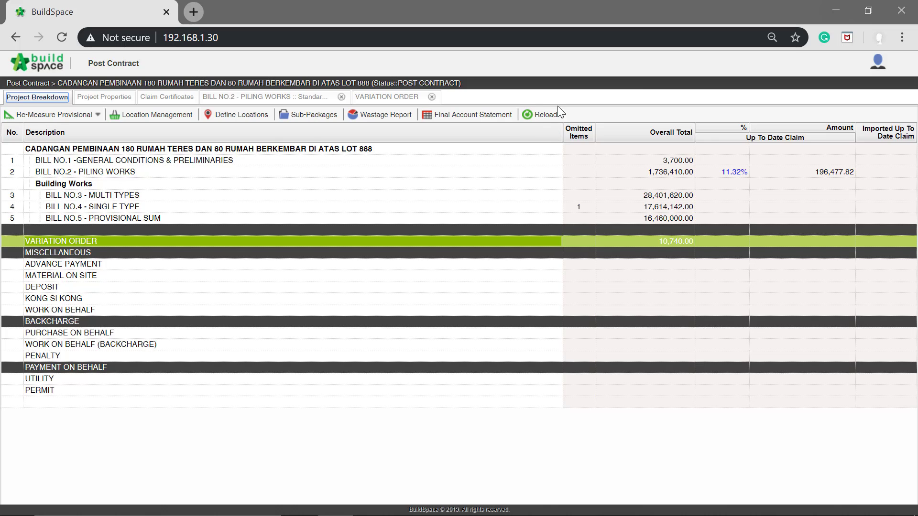
pyautogui.click(544, 120)
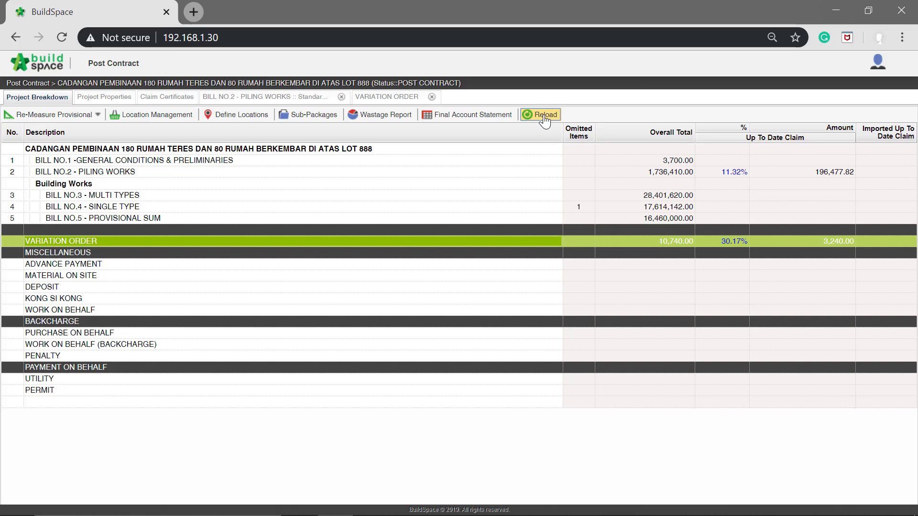
pyautogui.click(649, 254)
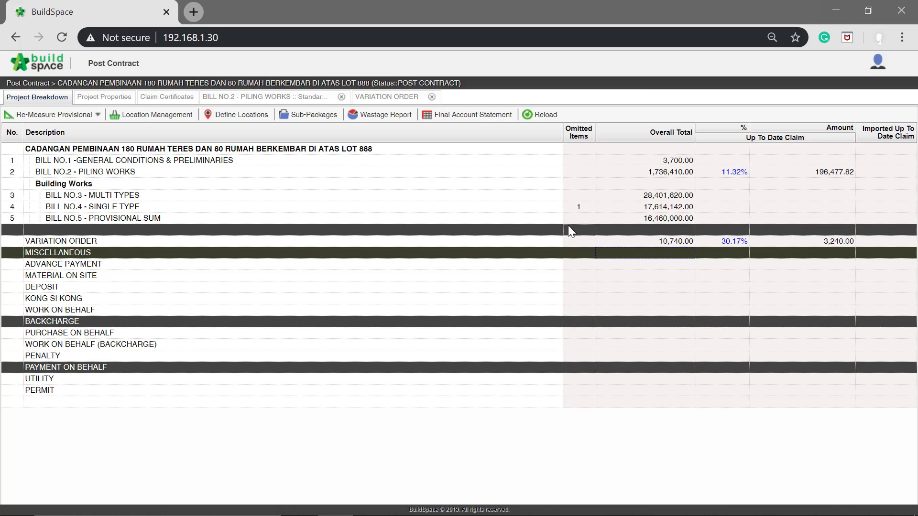
# Open the project's advance payments and add an entry described as "Advance Payment No. 1"
pyautogui.doubleClick(195, 265)
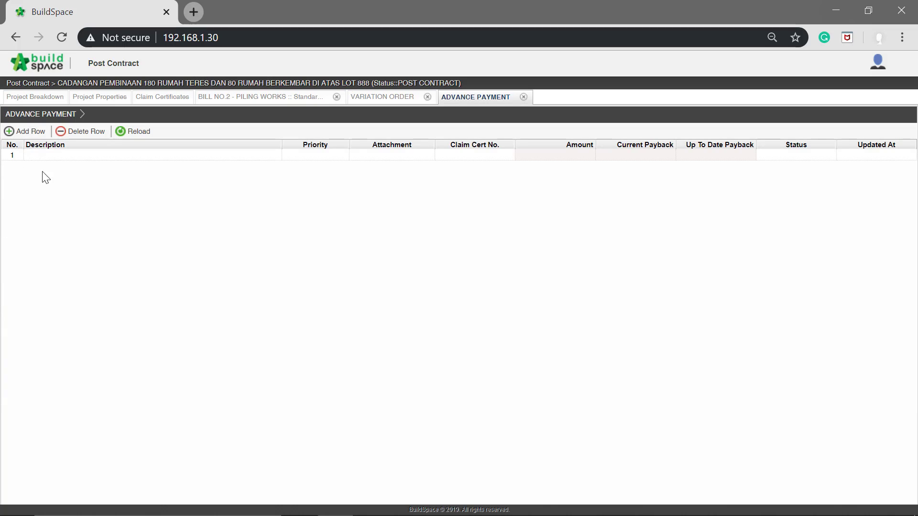
pyautogui.click(130, 155)
pyautogui.click(130, 155)
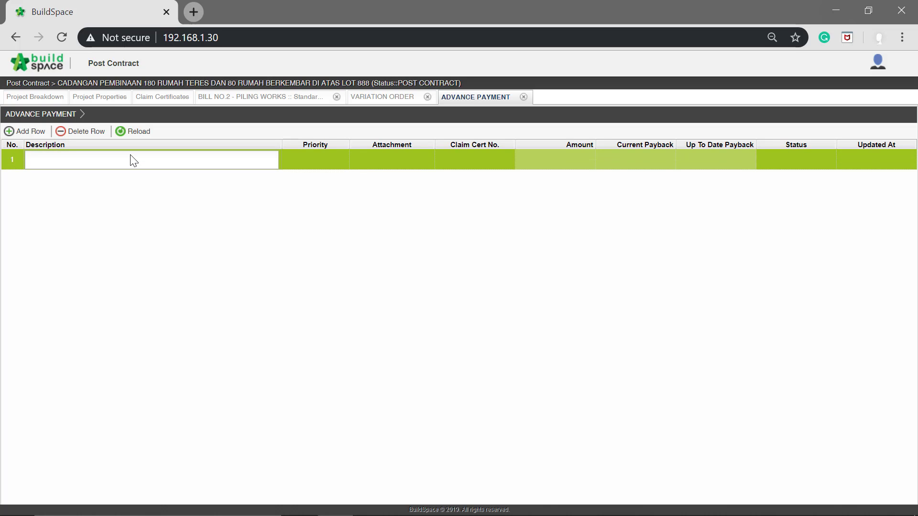
pyautogui.write('Advance')
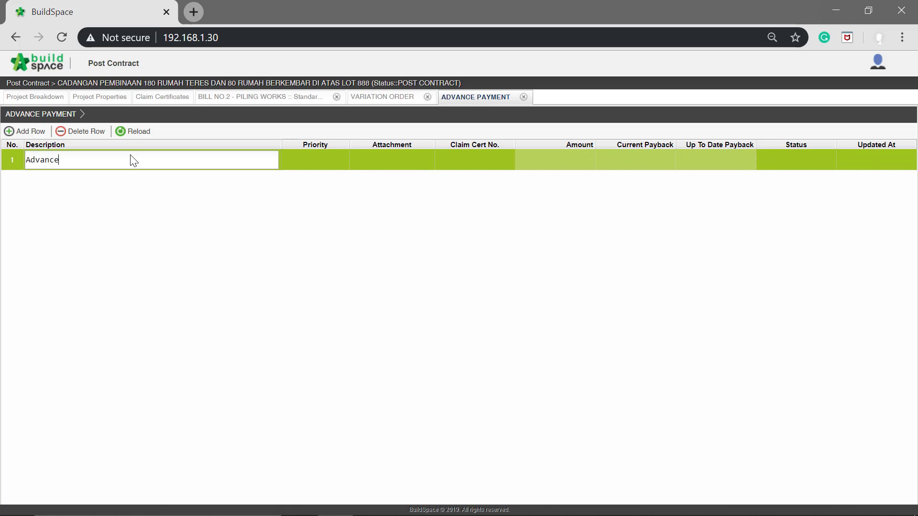
pyautogui.write(' Payment No. 1')
pyautogui.press('Return')
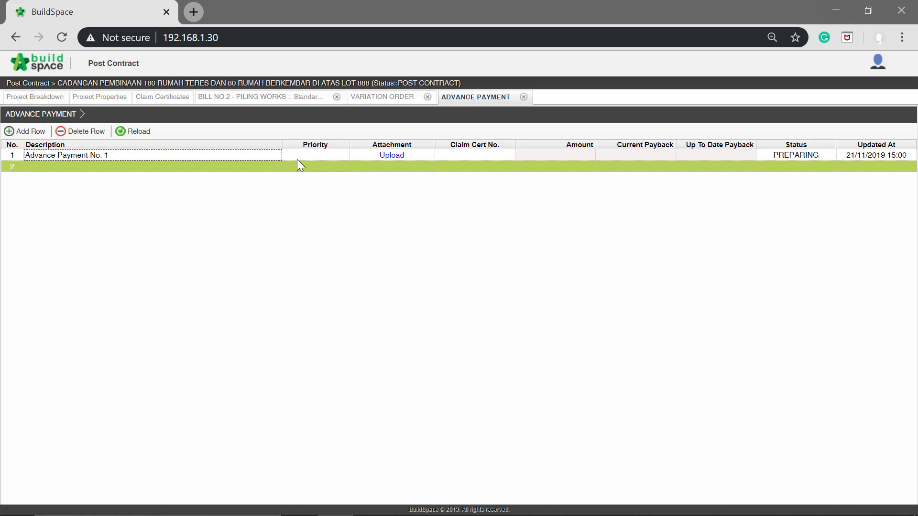
# Set the priority of Advance Payment No. 1 to High
pyautogui.click(326, 155)
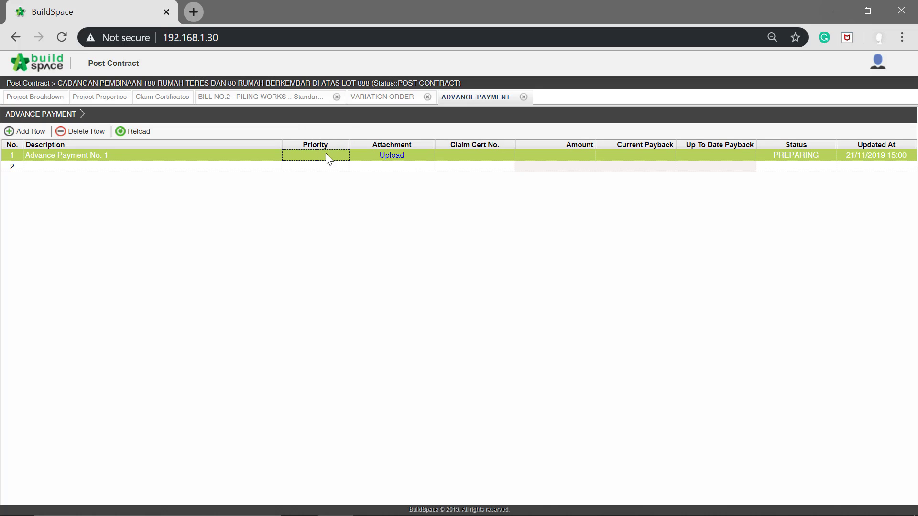
pyautogui.click(326, 155)
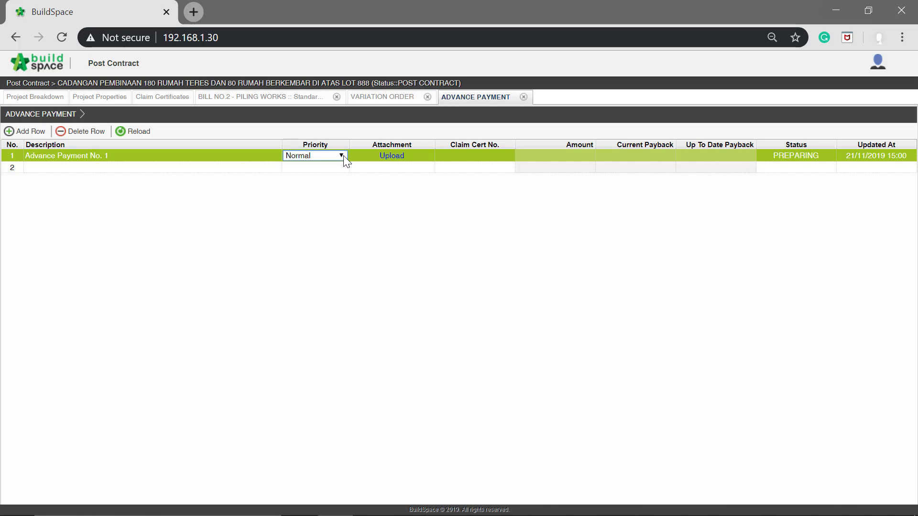
pyautogui.click(342, 156)
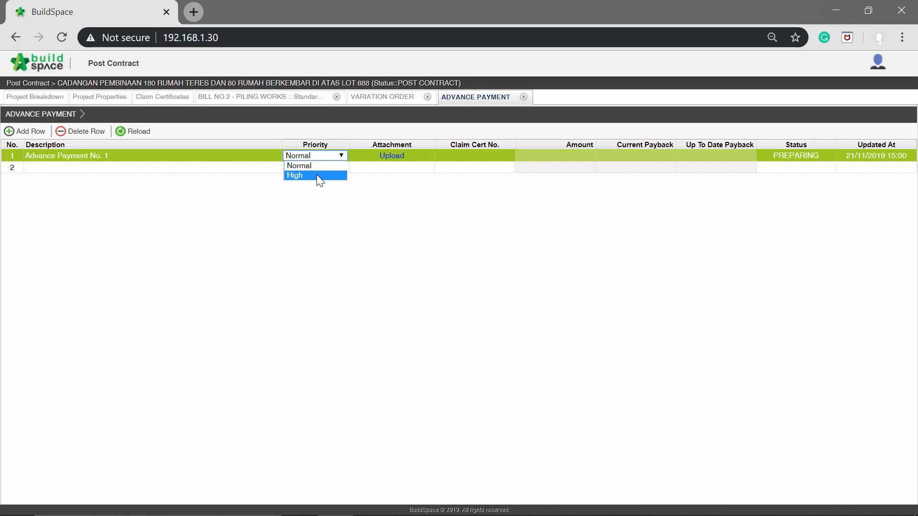
pyautogui.click(317, 175)
# Open Advance Payment No. 1 and add an item described as "Advance Payment for Machinery"
pyautogui.click(215, 152)
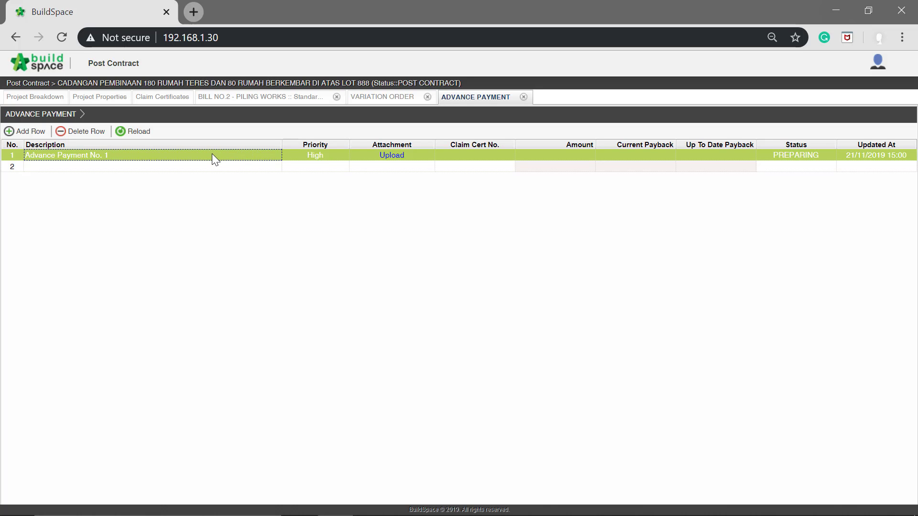
pyautogui.doubleClick(211, 153)
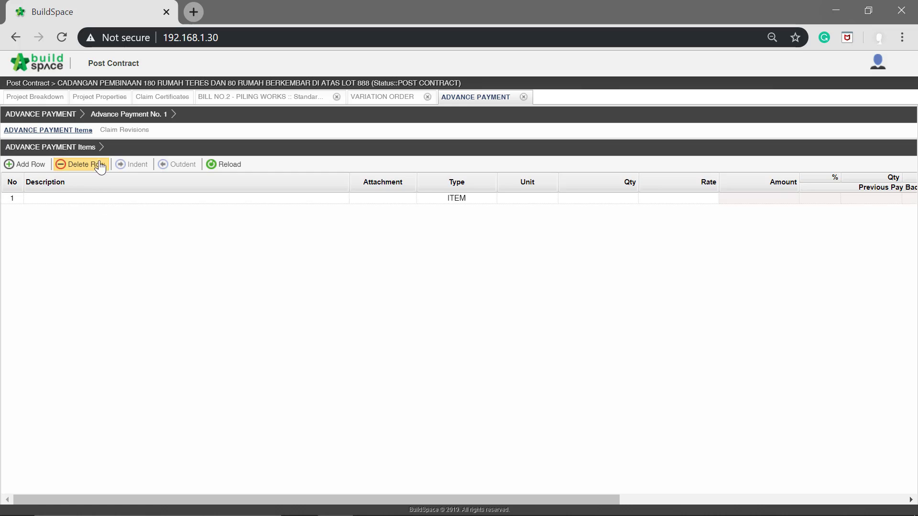
pyautogui.click(175, 201)
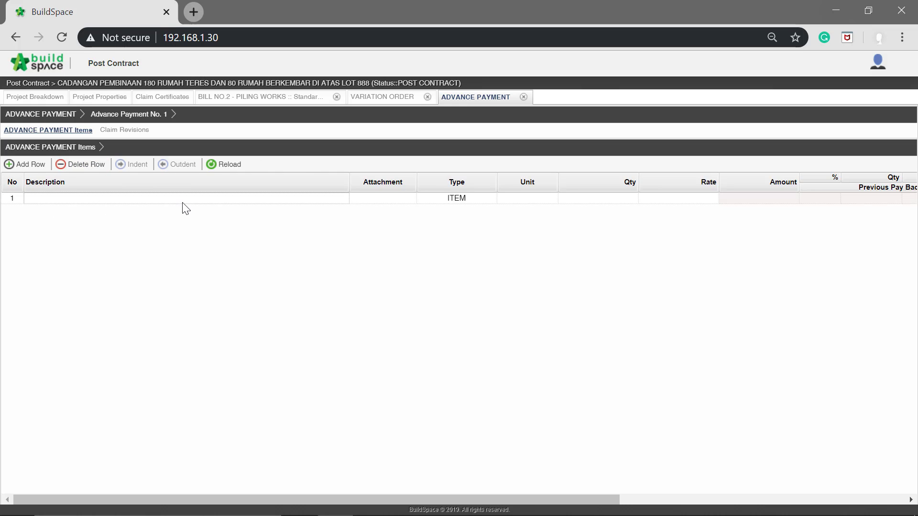
pyautogui.click(183, 203)
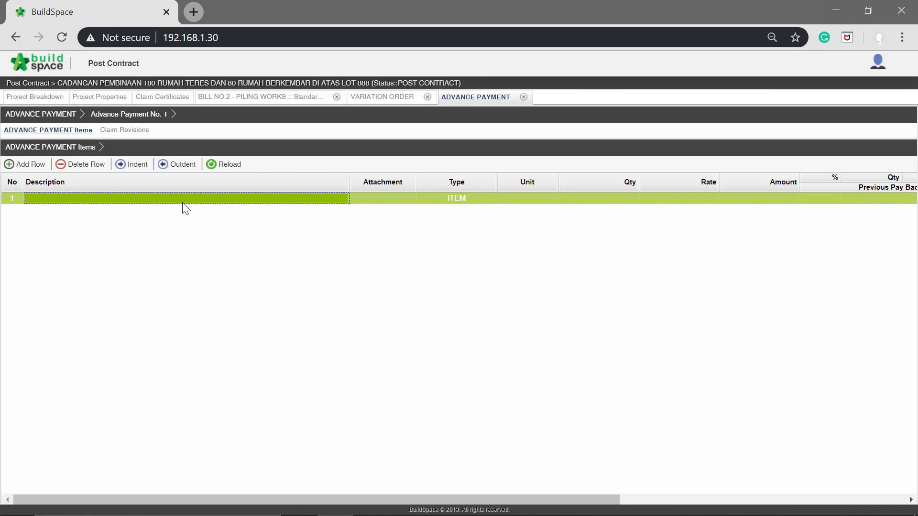
pyautogui.doubleClick(182, 204)
pyautogui.write('A')
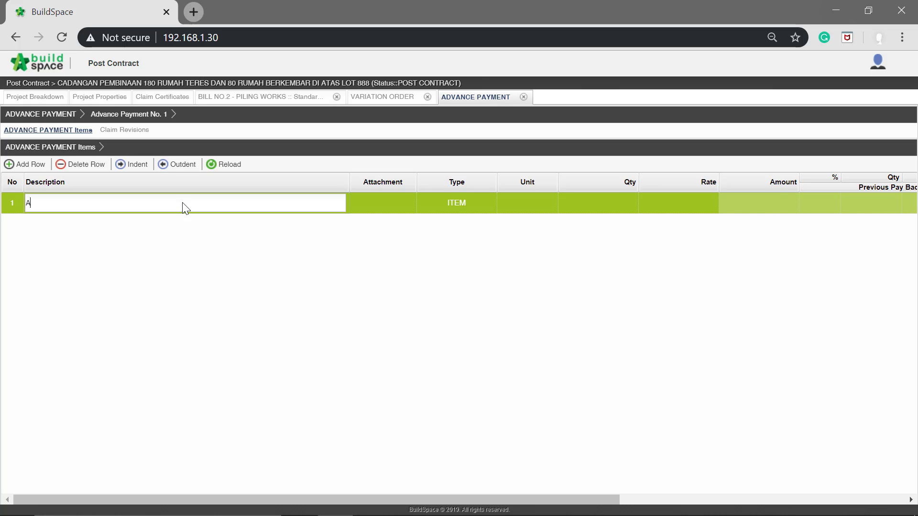
pyautogui.write('dvance Payment for Machinery')
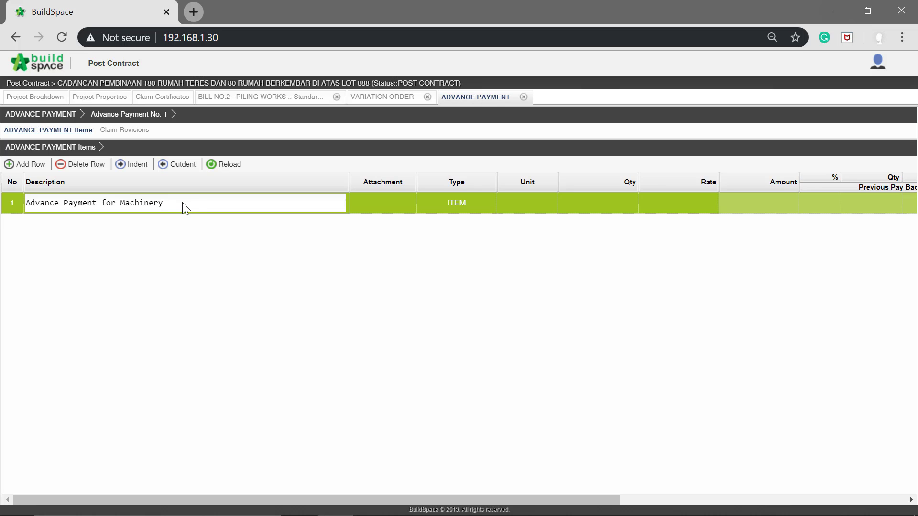
pyautogui.press('Return')
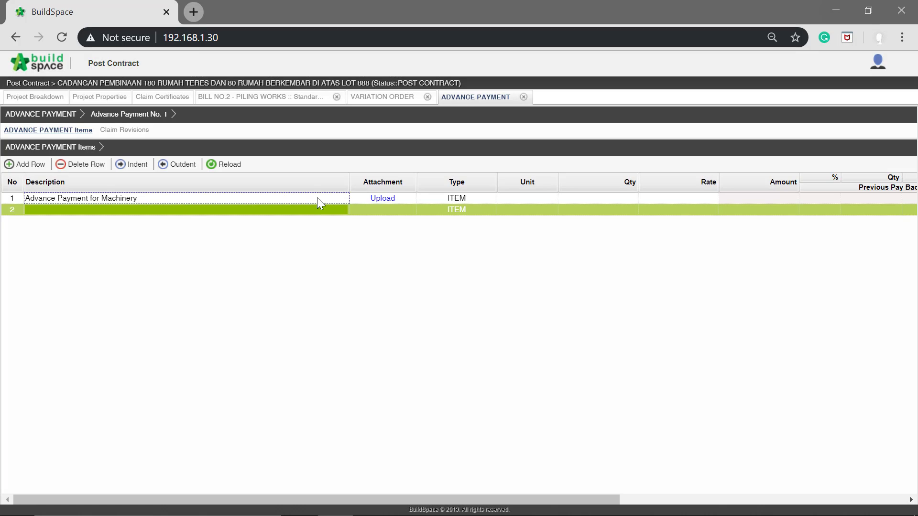
# Set the unit of the "Advance Payment for Machinery" item to ITEM
pyautogui.click(493, 200)
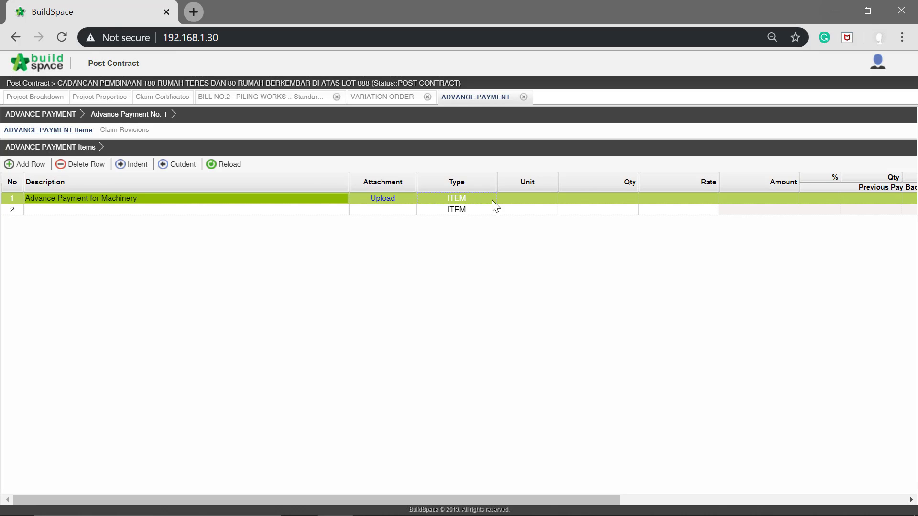
pyautogui.click(523, 200)
pyautogui.click(523, 199)
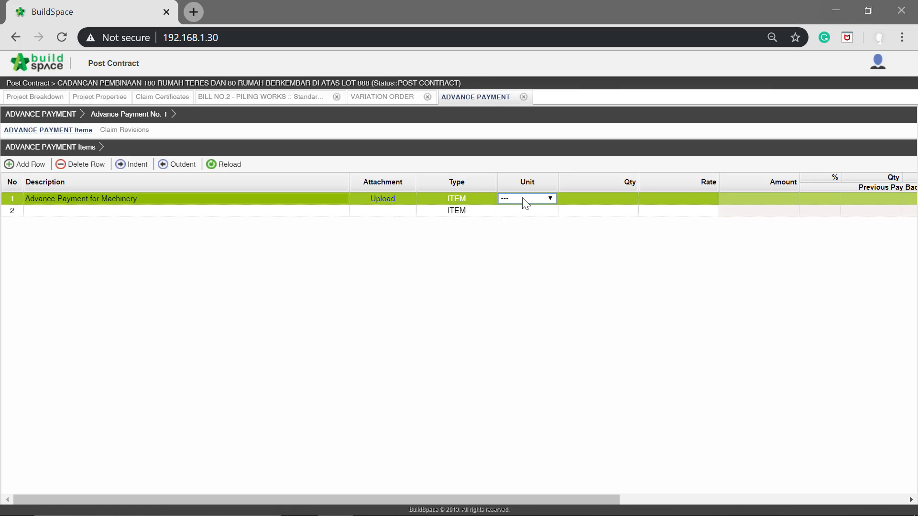
pyautogui.click(551, 199)
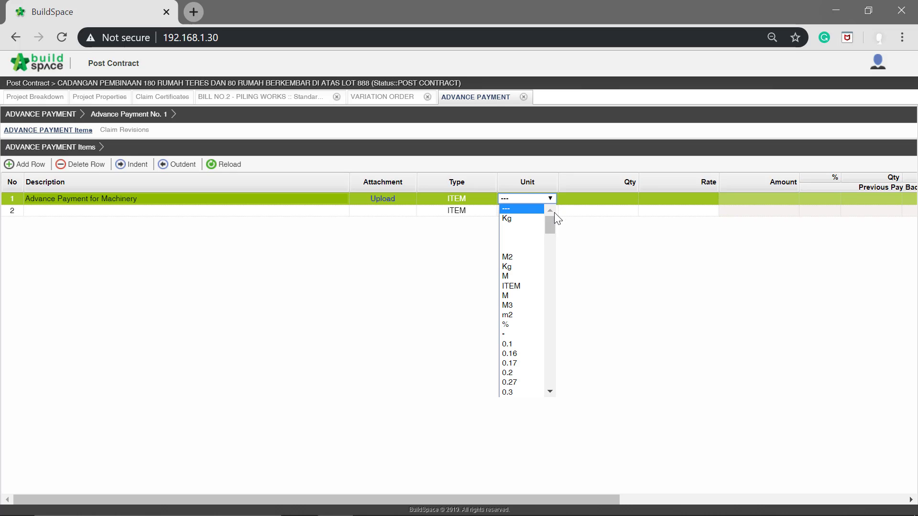
pyautogui.click(523, 286)
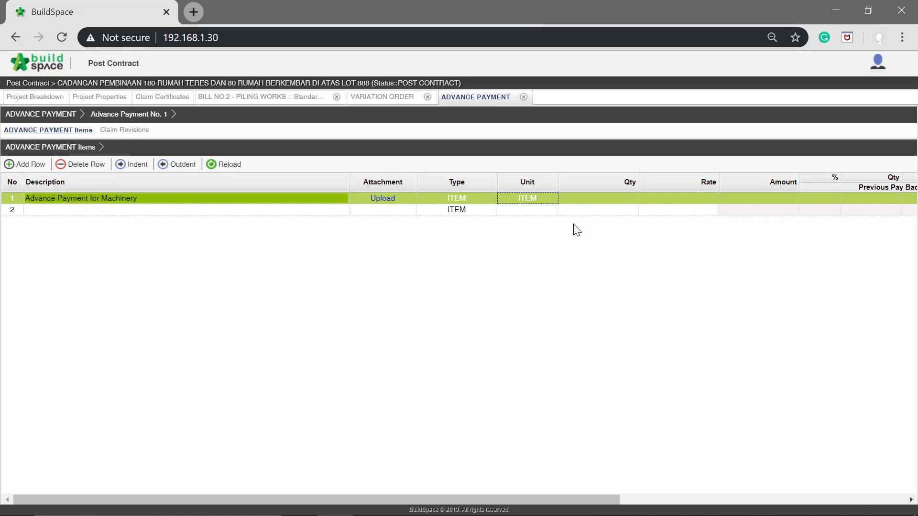
# Enter a quantity of 2 and a rate of 3000 for the "Advance Payment for Machinery" item
pyautogui.click(609, 200)
pyautogui.doubleClick(610, 200)
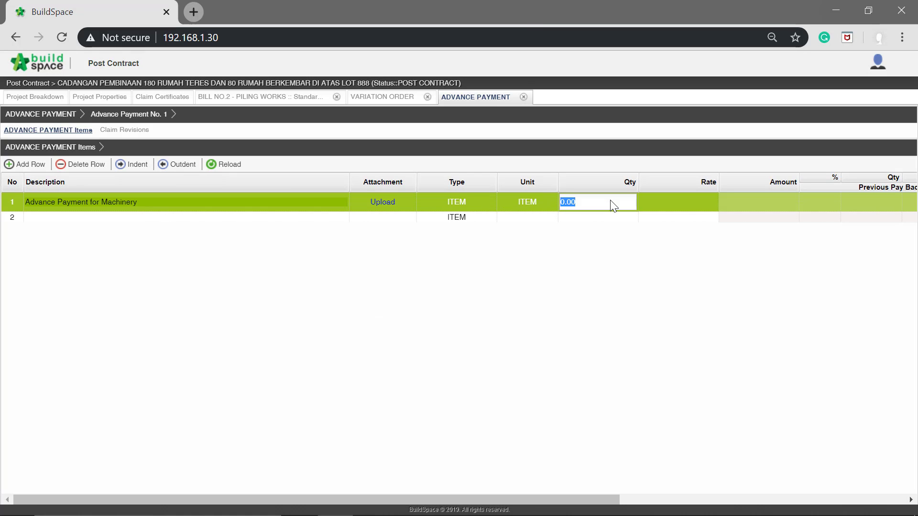
pyautogui.write('2')
pyautogui.press('Return')
pyautogui.press('Tab')
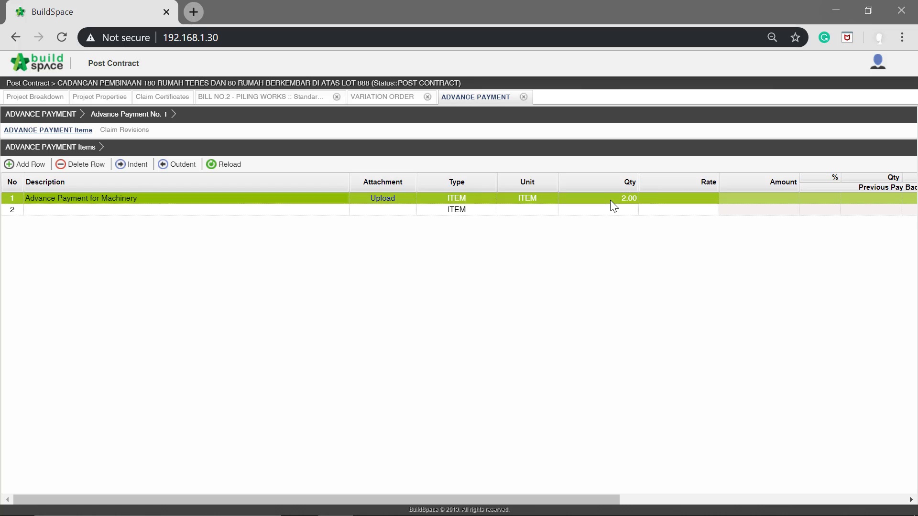
pyautogui.press('Return')
pyautogui.write('3000')
pyautogui.press('Return')
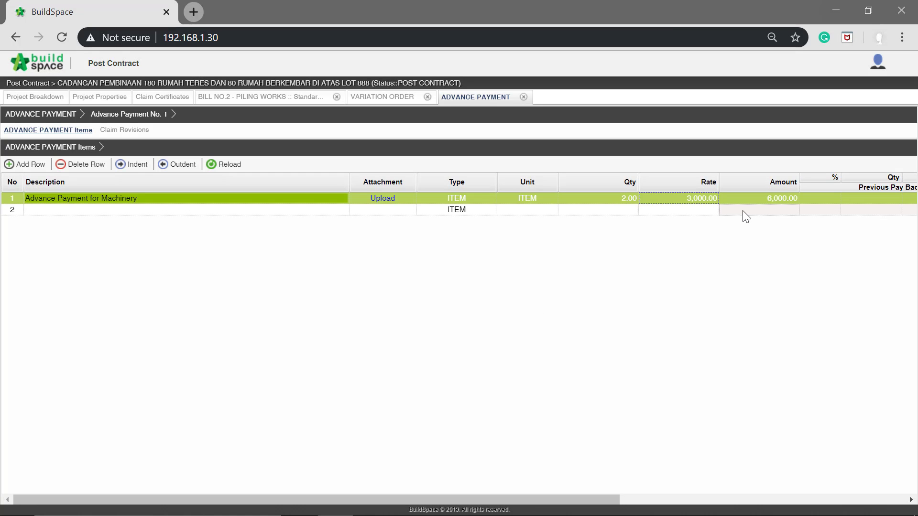
pyautogui.click(742, 211)
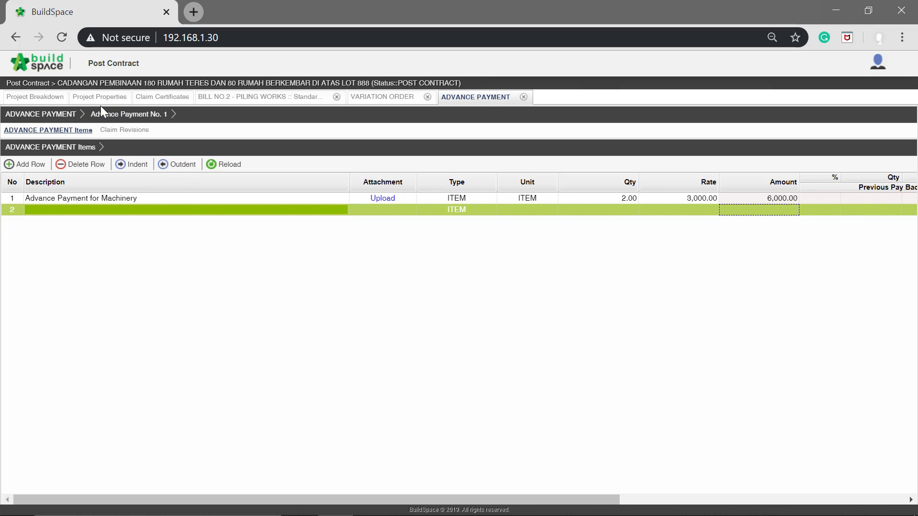
# Return to the advance payment list and view the attachment upload area of Advance Payment No. 1, then close it
pyautogui.click(42, 114)
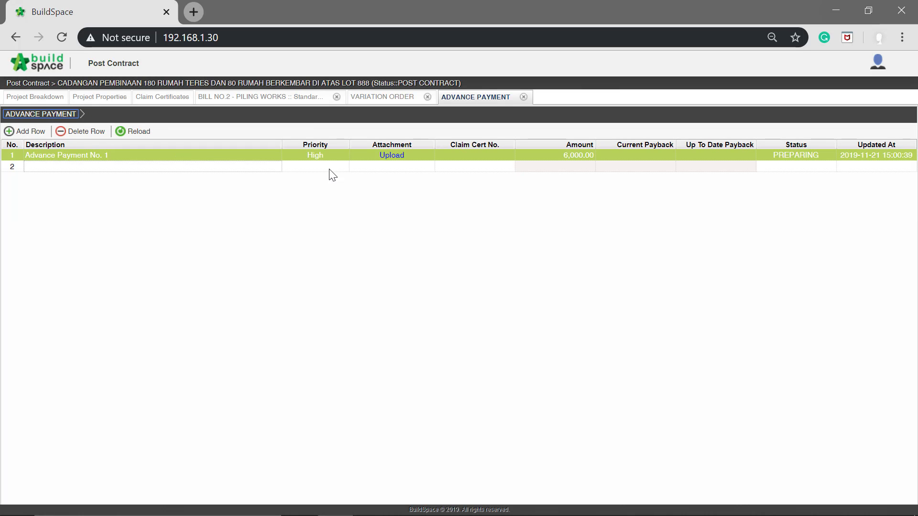
pyautogui.click(539, 168)
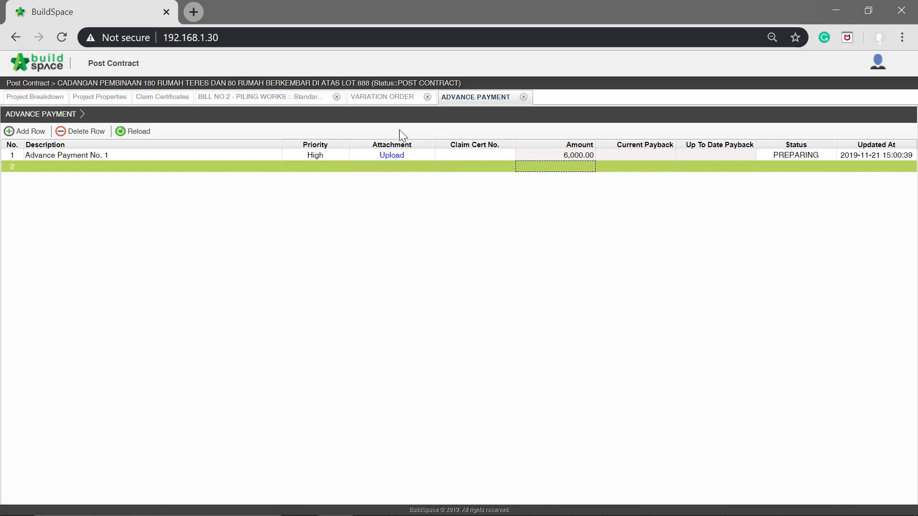
pyautogui.click(401, 156)
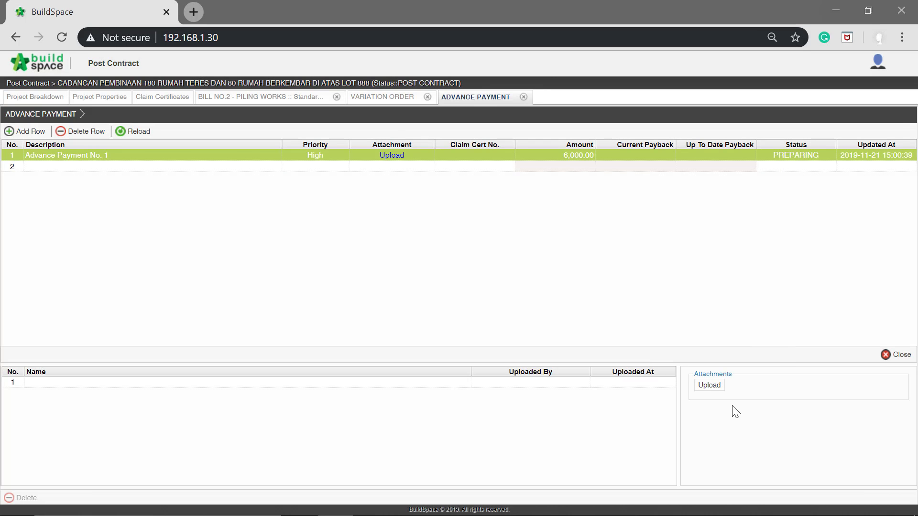
pyautogui.click(895, 356)
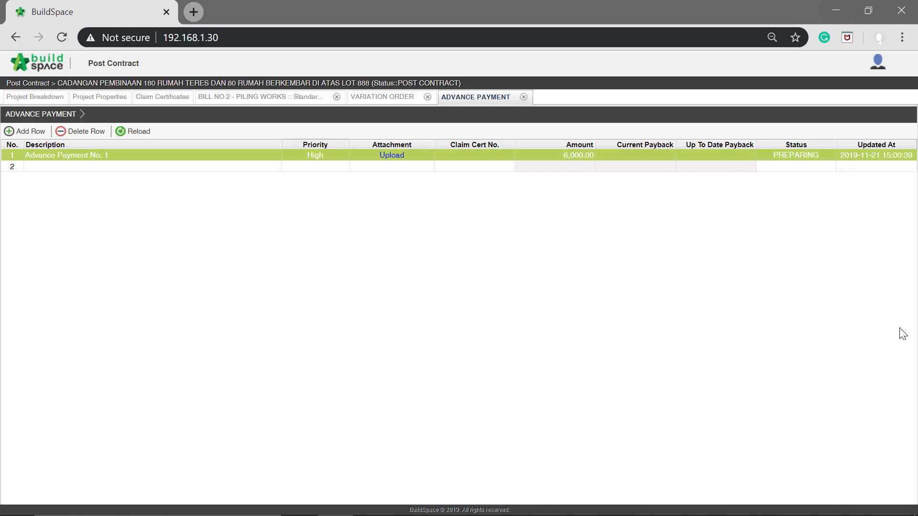
# Set the status of Advance Payment No. 1 to Approved
pyautogui.click(814, 153)
pyautogui.press('Return')
pyautogui.press('Down')
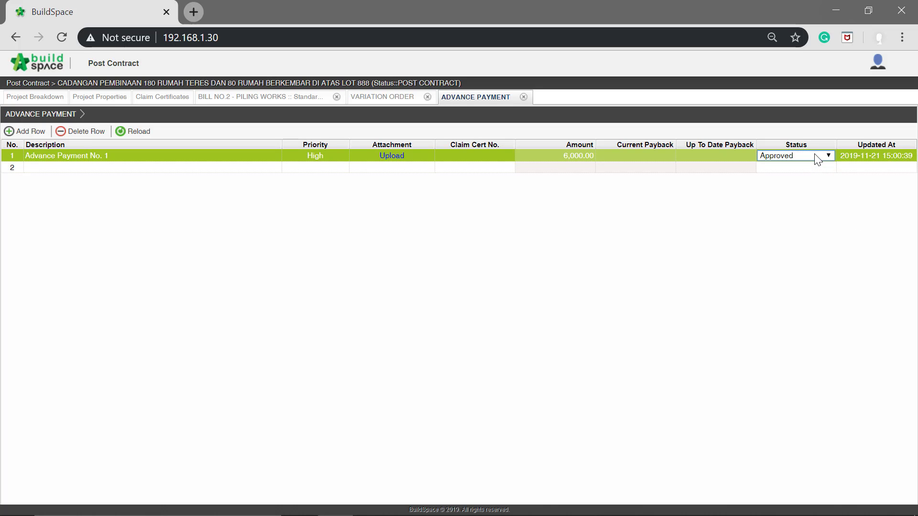
pyautogui.press('Return')
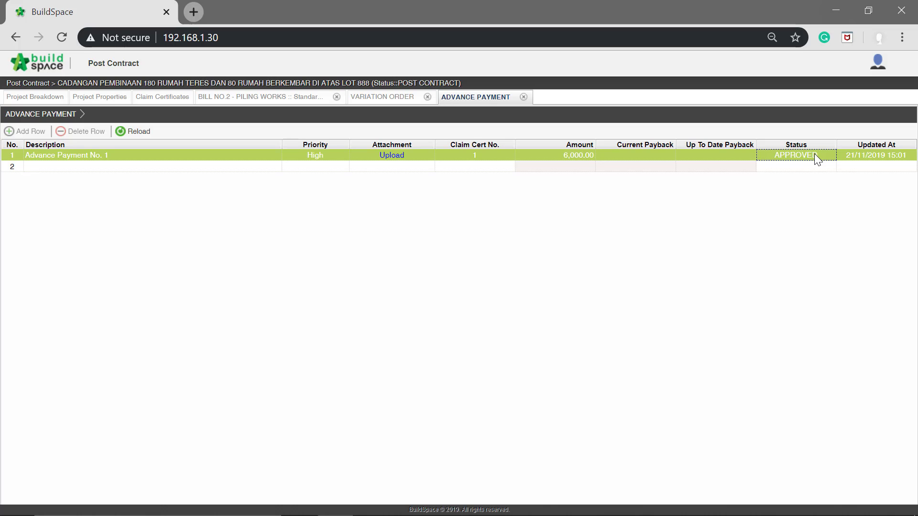
pyautogui.click(679, 170)
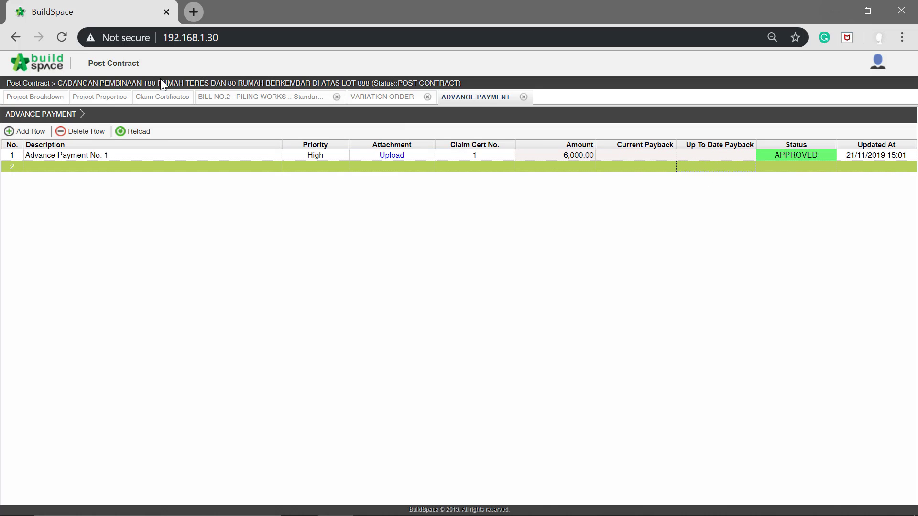
# Reload the project breakdown to check the advance payment's overall total
pyautogui.click(24, 98)
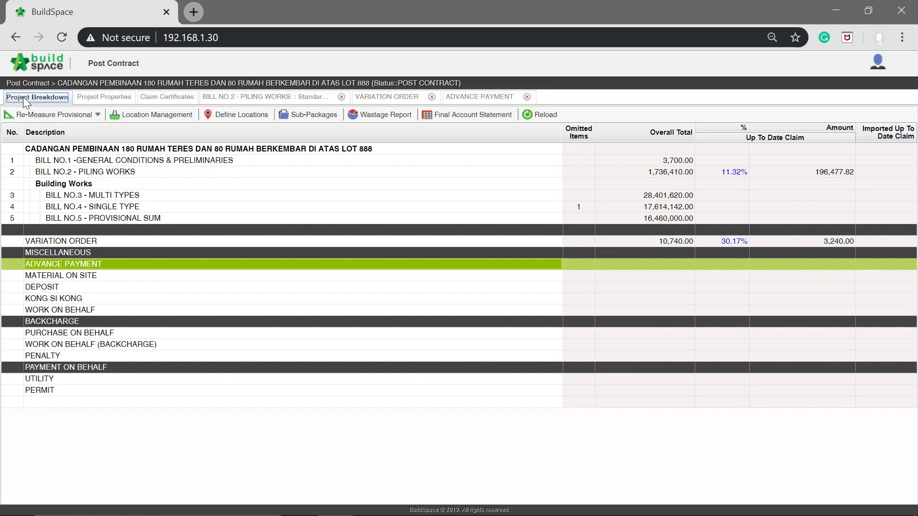
pyautogui.click(540, 114)
pyautogui.click(686, 284)
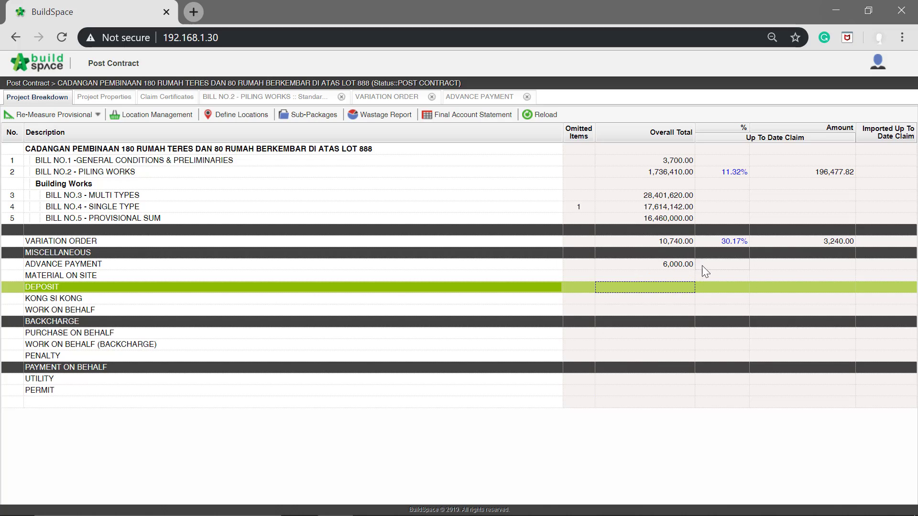
# Add a new claim revision to Advance Payment No. 1 and confirm its creation
pyautogui.doubleClick(166, 265)
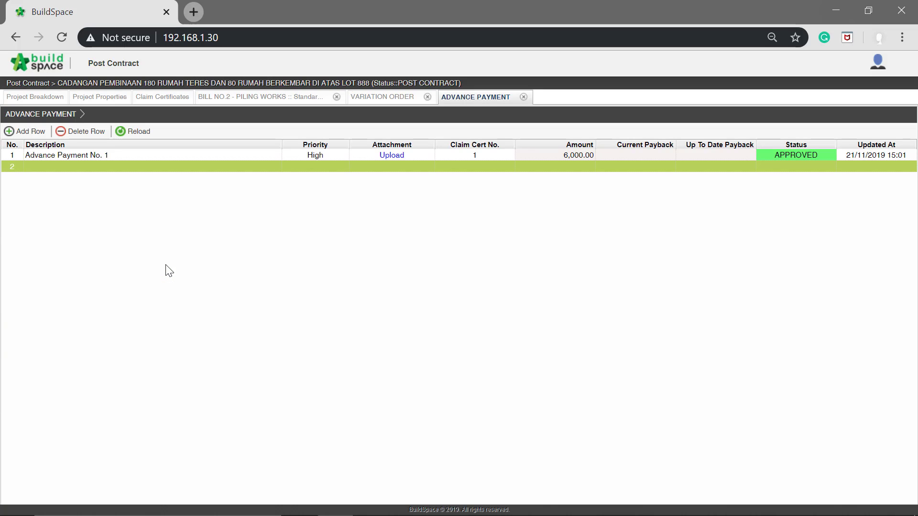
pyautogui.doubleClick(104, 157)
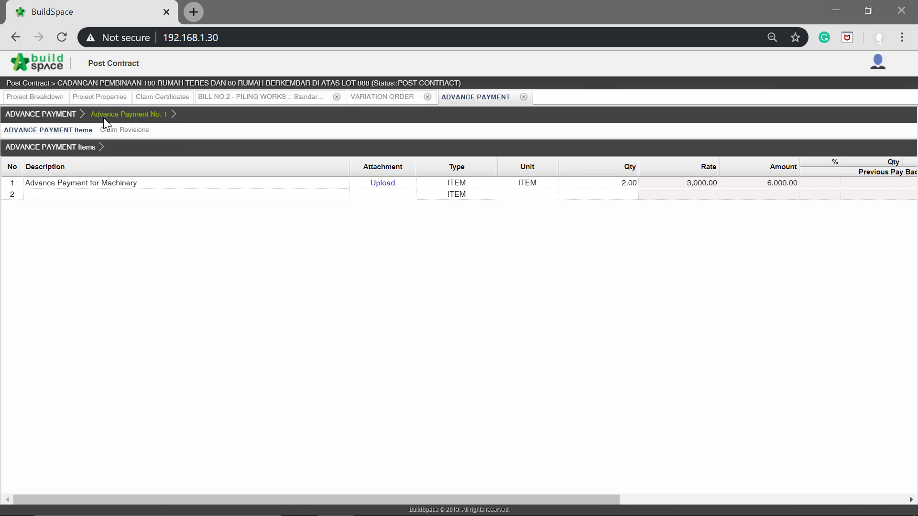
pyautogui.click(124, 130)
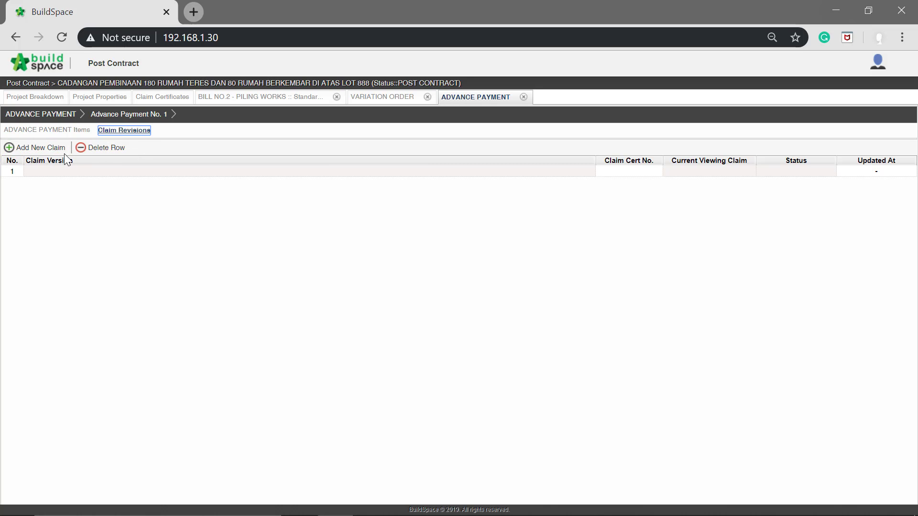
pyautogui.click(32, 148)
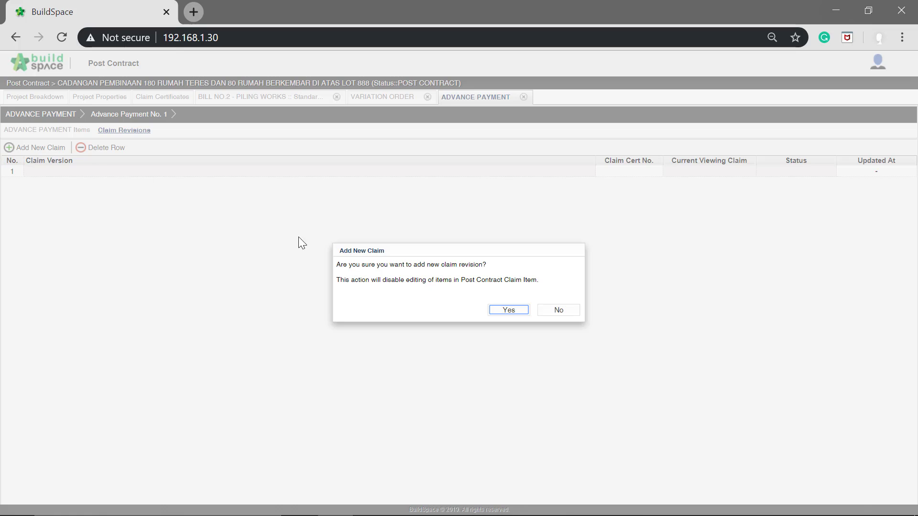
pyautogui.click(501, 311)
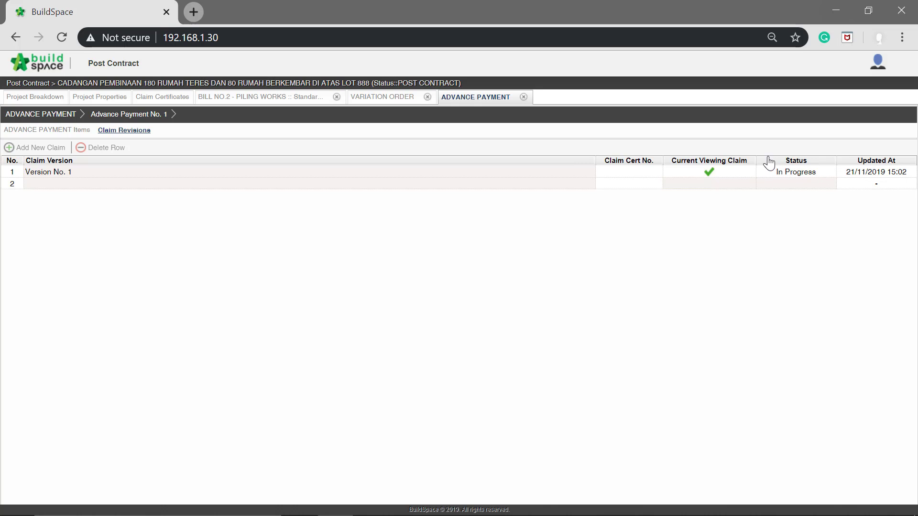
# Set the up-to-date pay back percentage of the Advance Payment for Machinery item in Advance Payment No. 1 to 50%
pyautogui.click(122, 114)
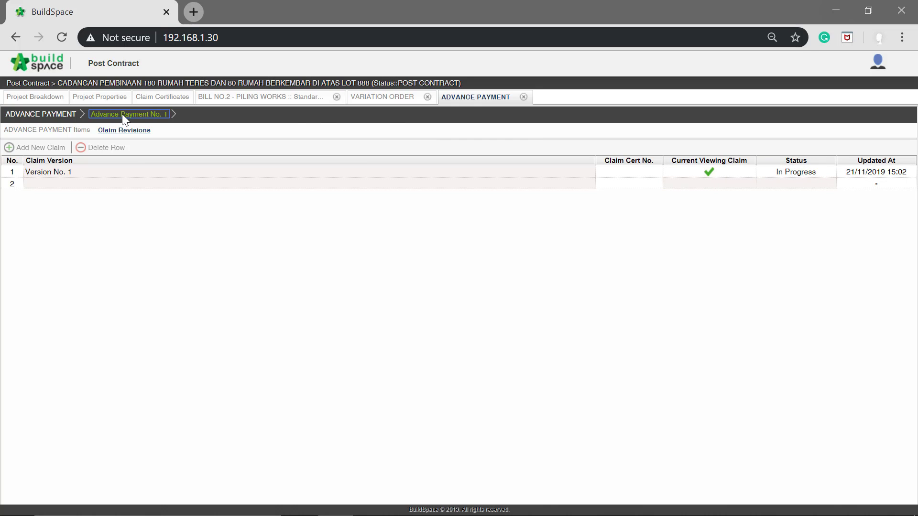
pyautogui.click(54, 115)
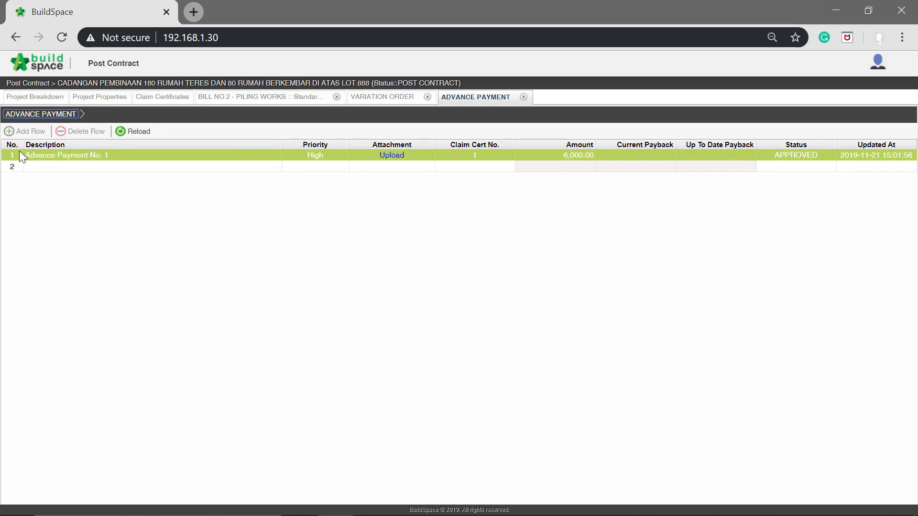
pyautogui.doubleClick(72, 154)
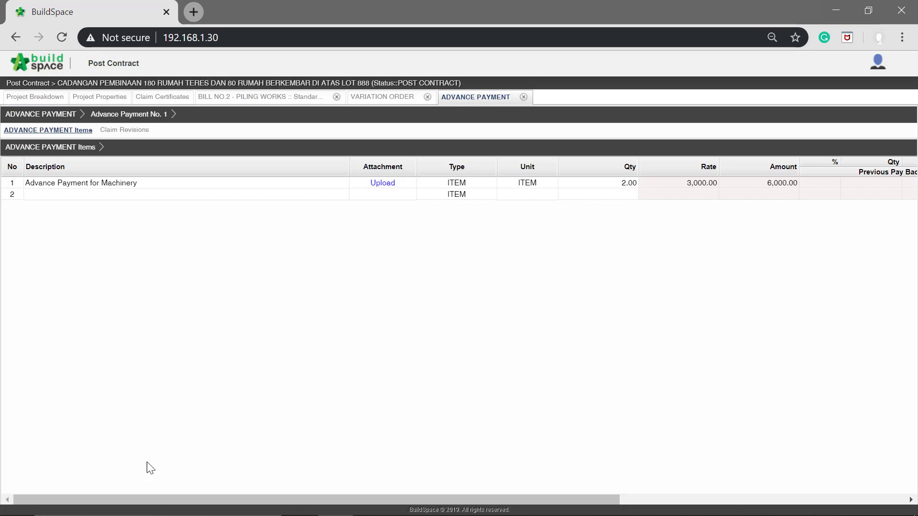
pyautogui.moveTo(150, 498); pyautogui.dragTo(435, 492)
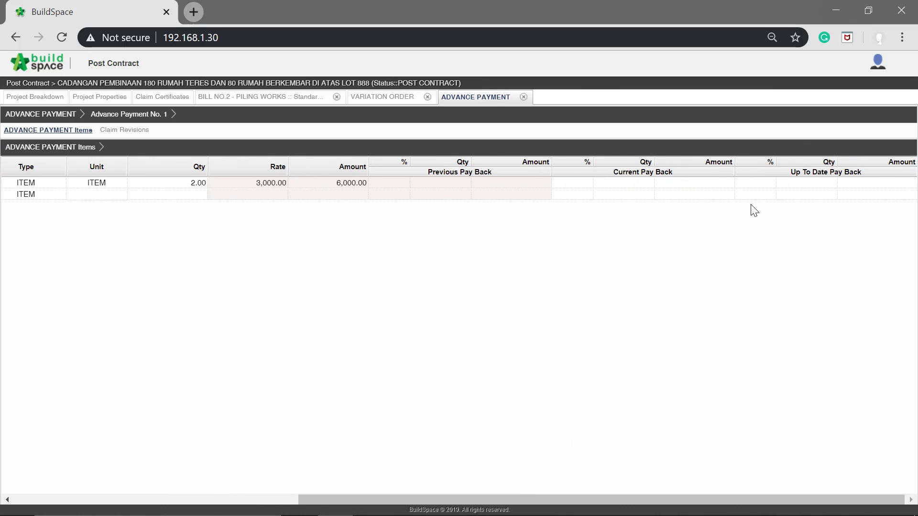
pyautogui.click(760, 184)
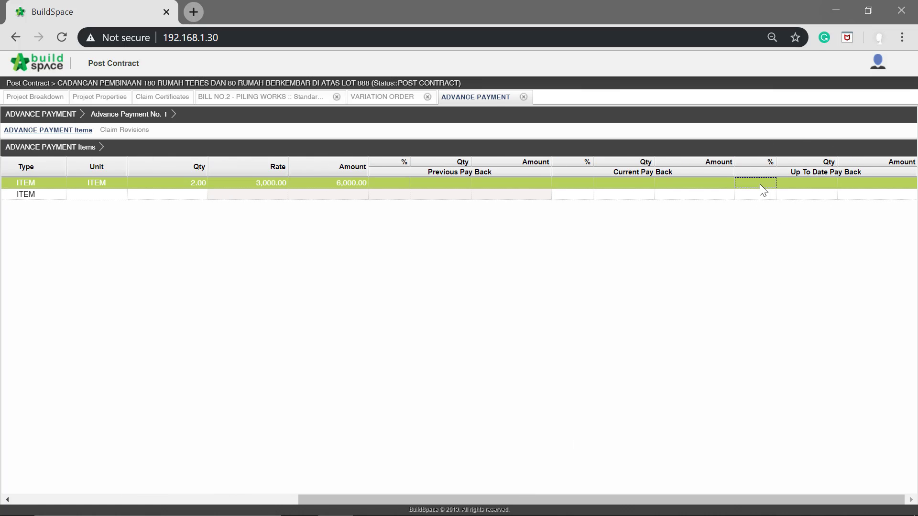
pyautogui.doubleClick(760, 185)
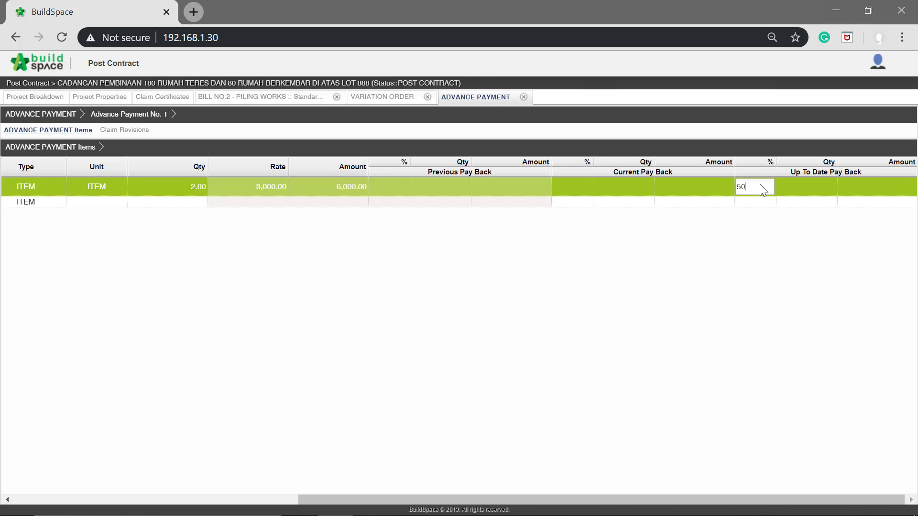
pyautogui.press('Return')
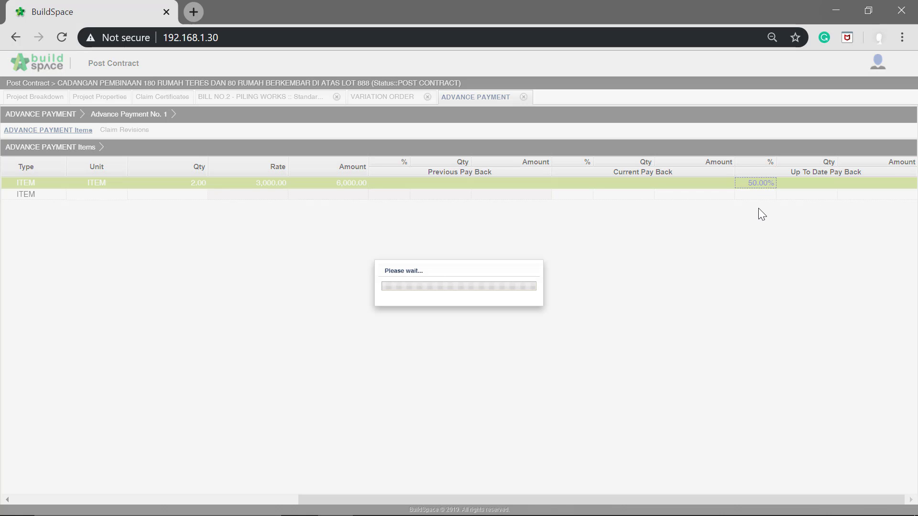
pyautogui.click(784, 194)
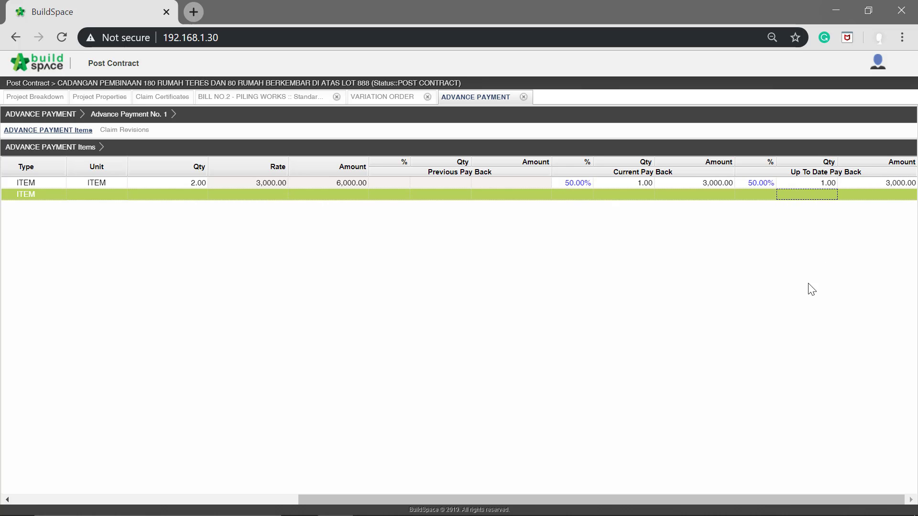
# Set the status of claim revision Version No. 1 of Advance Payment No. 1 to Locked and confirm the submission
pyautogui.moveTo(630, 501); pyautogui.dragTo(296, 507)
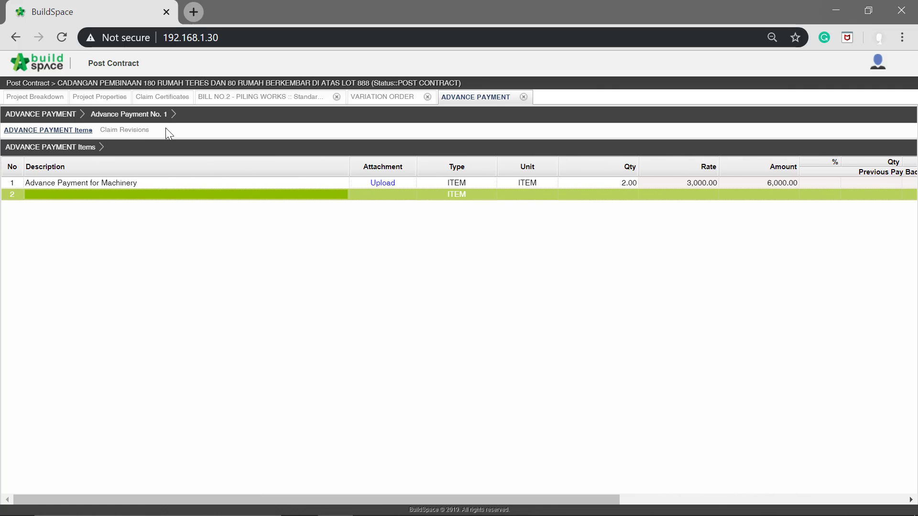
pyautogui.click(135, 131)
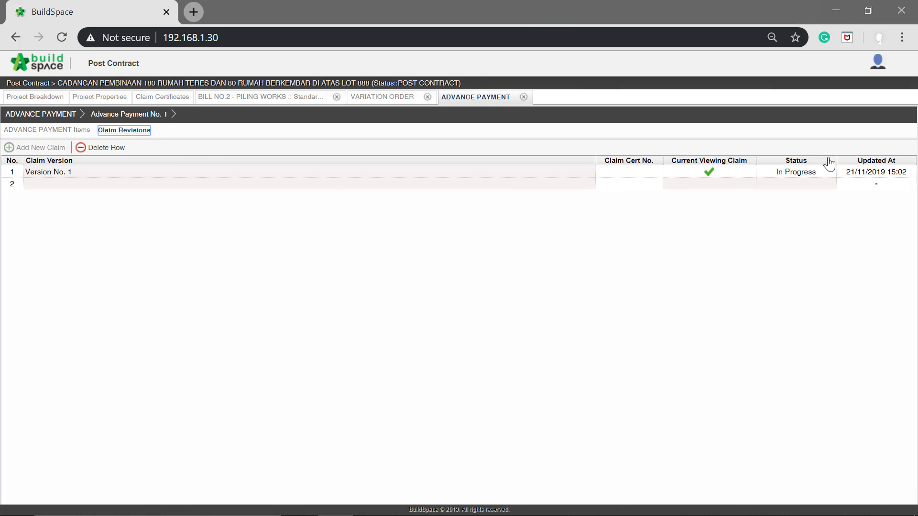
pyautogui.click(805, 171)
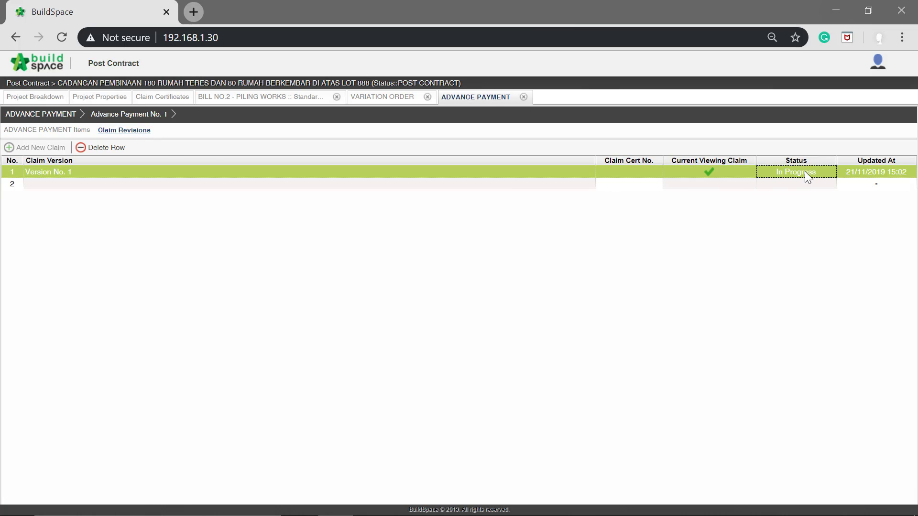
pyautogui.click(804, 171)
pyautogui.click(824, 173)
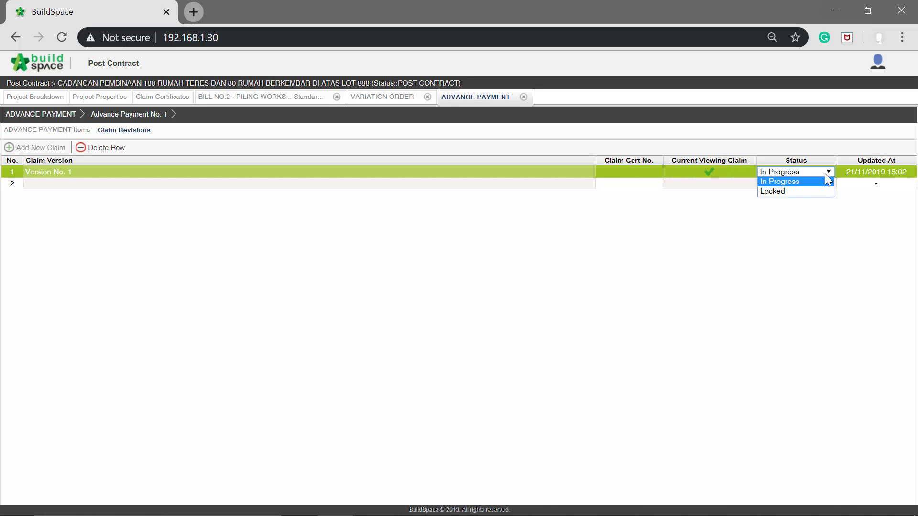
pyautogui.click(785, 192)
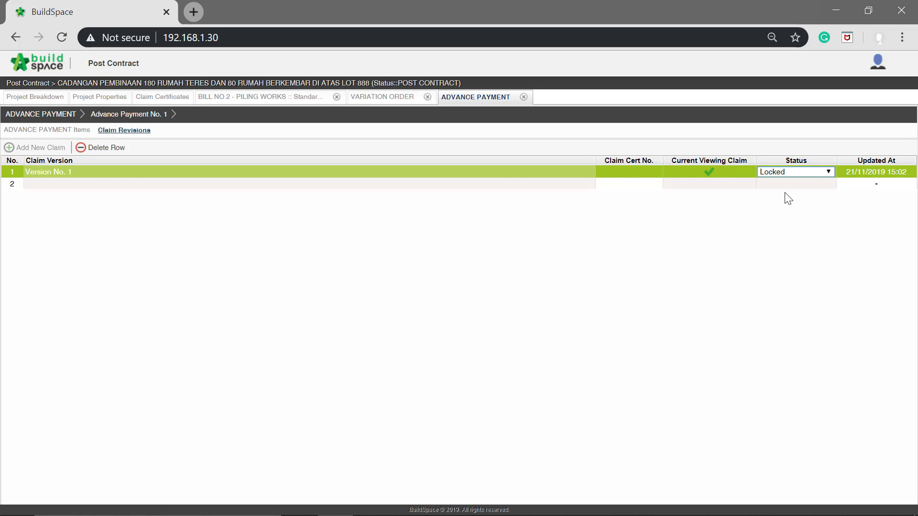
pyautogui.click(787, 199)
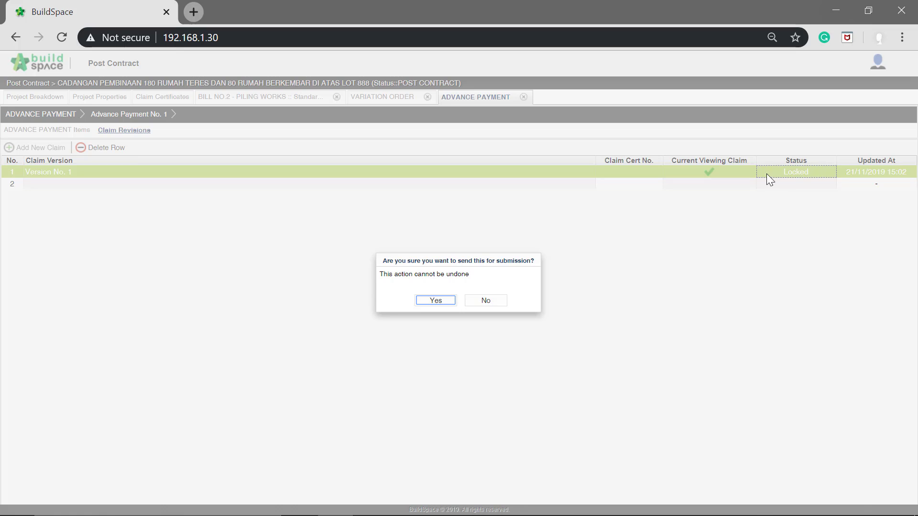
pyautogui.click(436, 300)
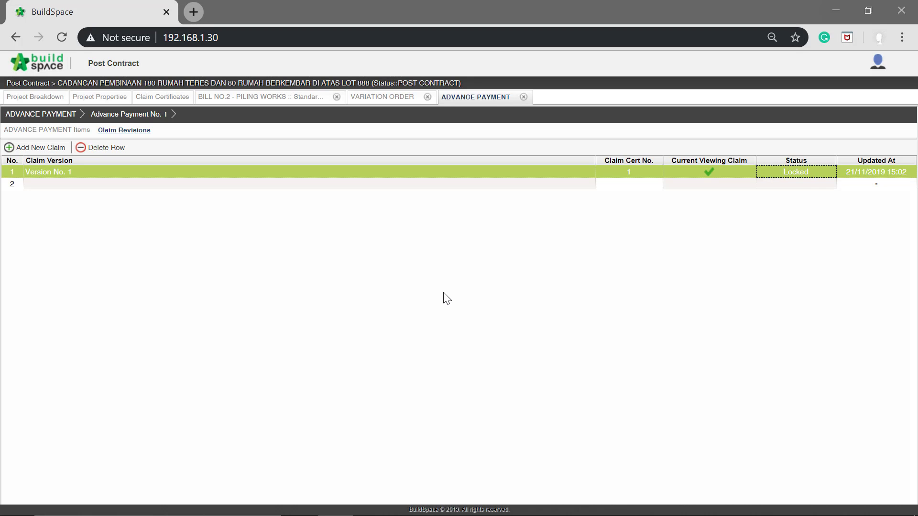
pyautogui.click(484, 184)
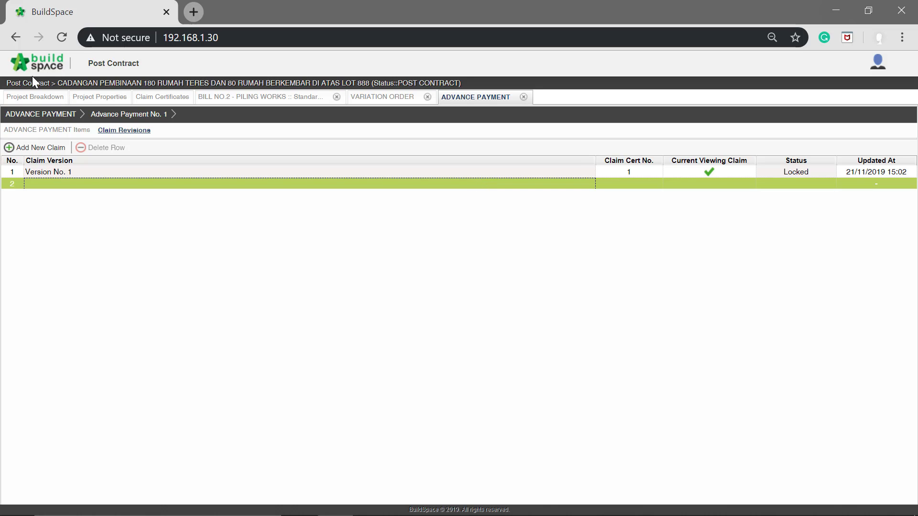
# Reload the project breakdown to check the up-to-date claim percentage and amount of the advance payment
pyautogui.click(35, 97)
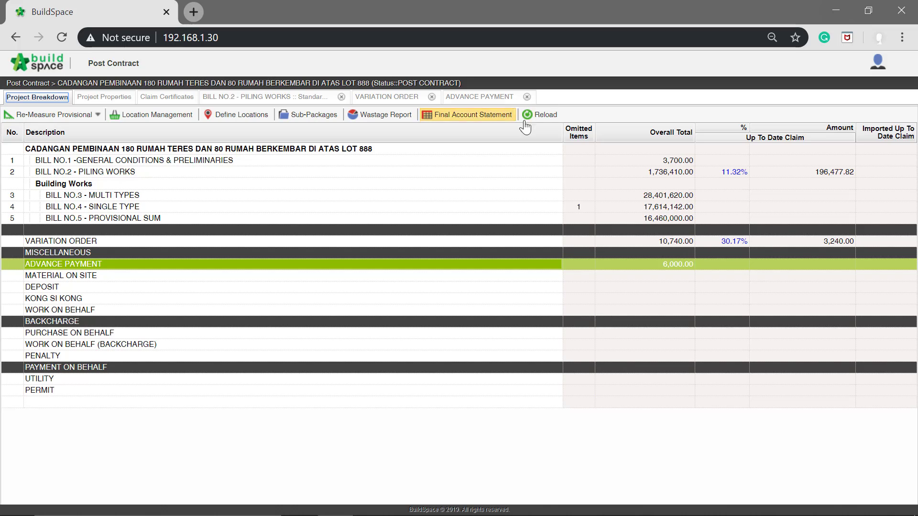
pyautogui.click(541, 116)
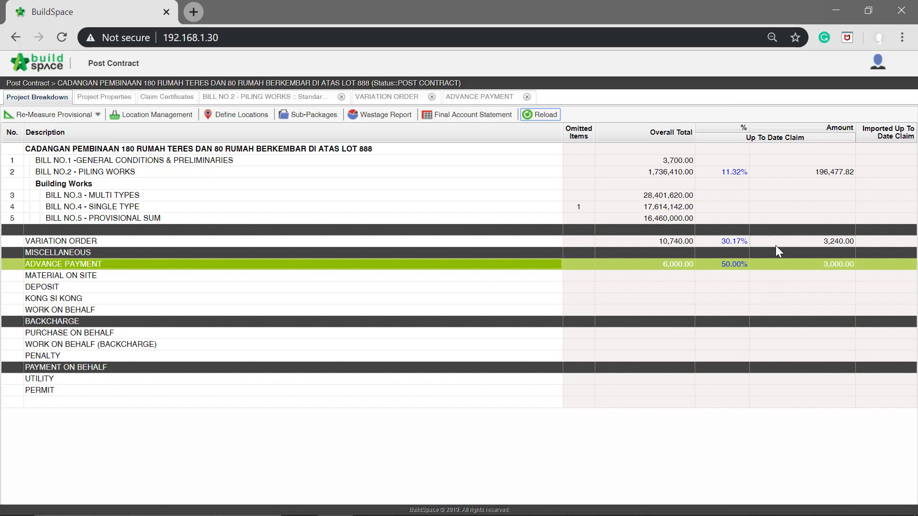
pyautogui.click(811, 276)
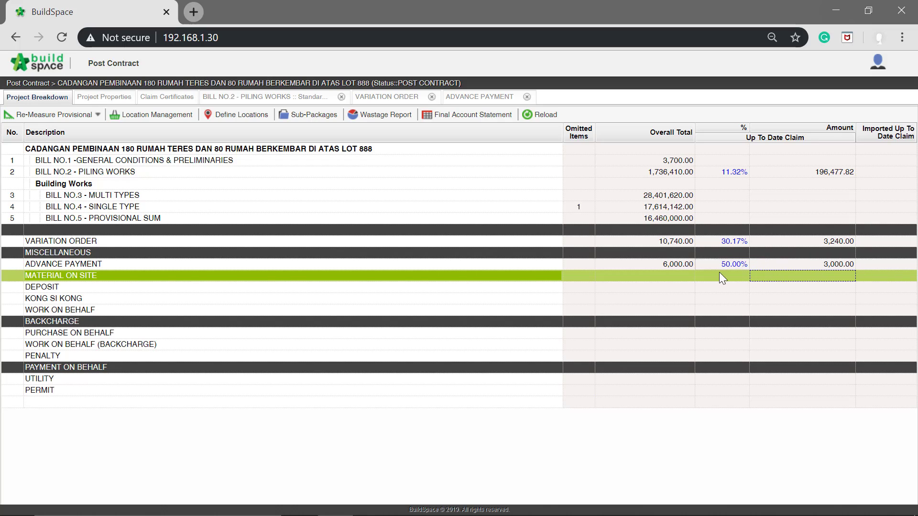
pyautogui.click(648, 253)
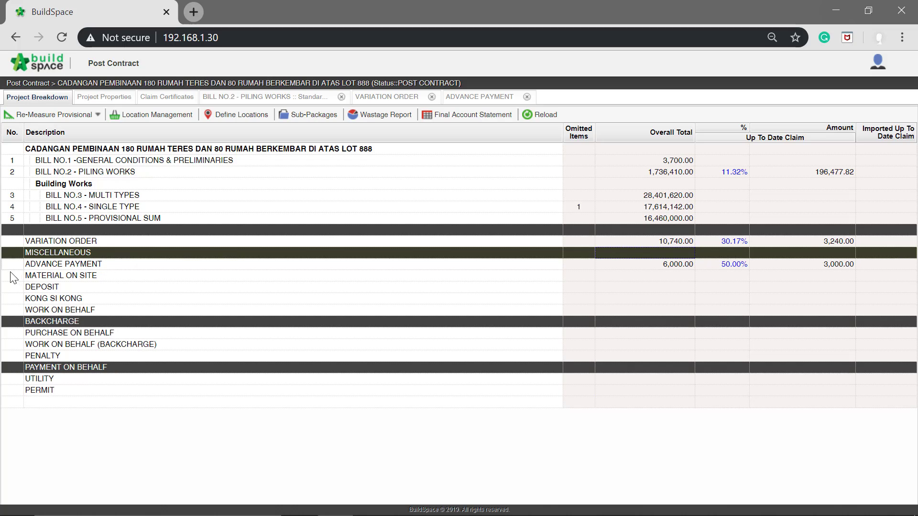
# Open the project's Material on Site section and add a record described as "Material on Site 1"
pyautogui.doubleClick(54, 277)
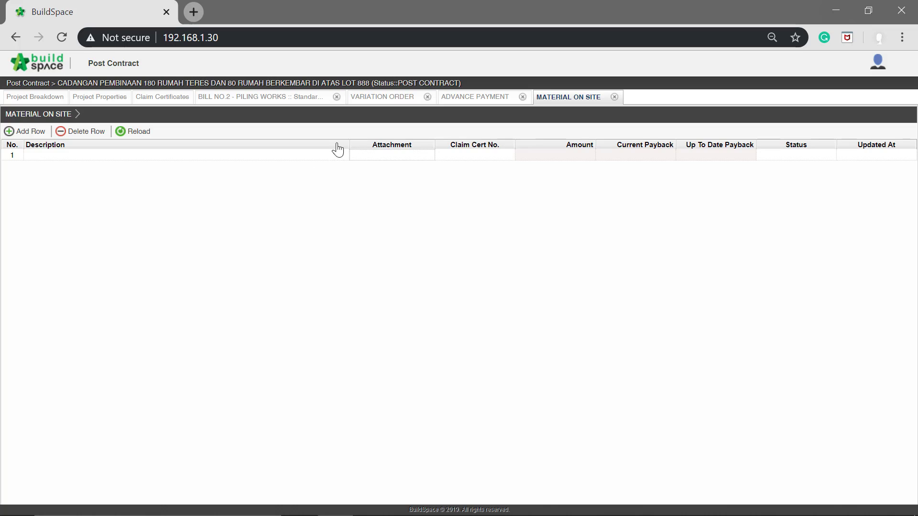
pyautogui.click(54, 152)
pyautogui.click(54, 152)
pyautogui.write('M')
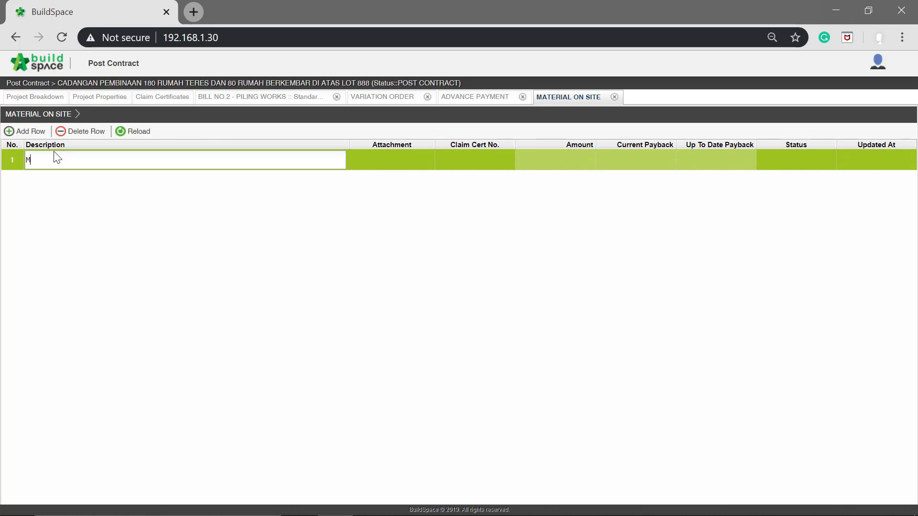
pyautogui.write('aterial on Site 1')
pyautogui.press('Return')
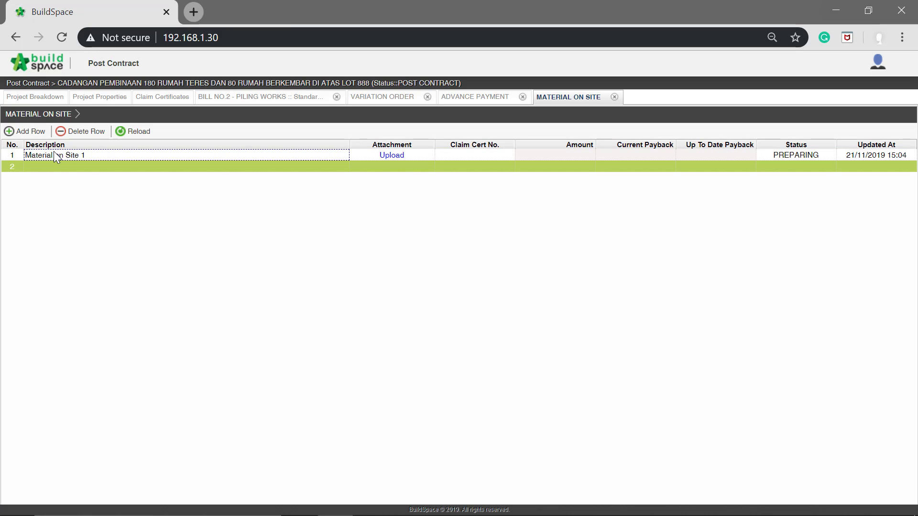
# Open Material on Site 1 and add an item described as "Floor tiles 600mm x 600mm"
pyautogui.doubleClick(87, 155)
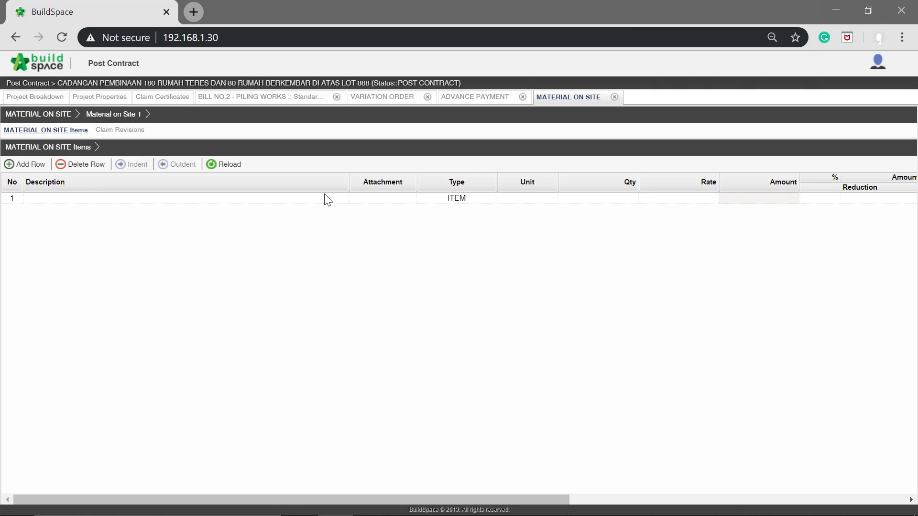
pyautogui.click(67, 197)
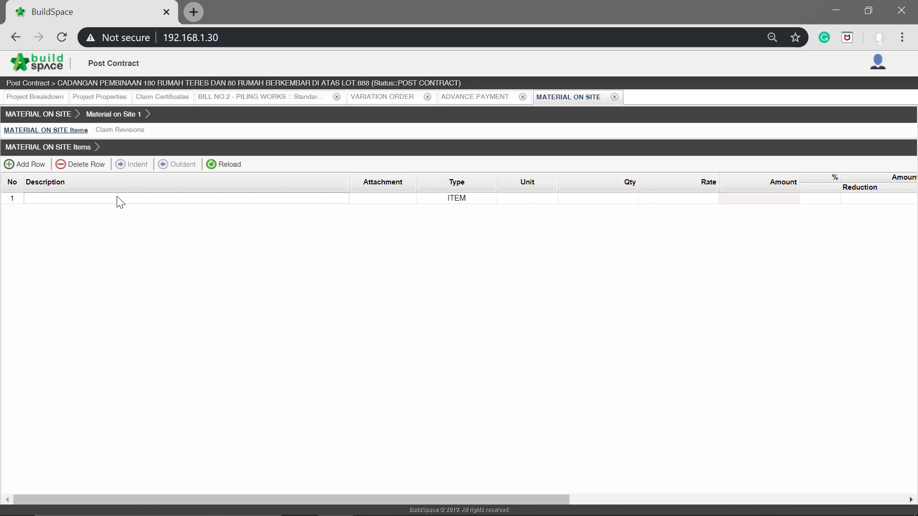
pyautogui.click(117, 197)
pyautogui.click(117, 197)
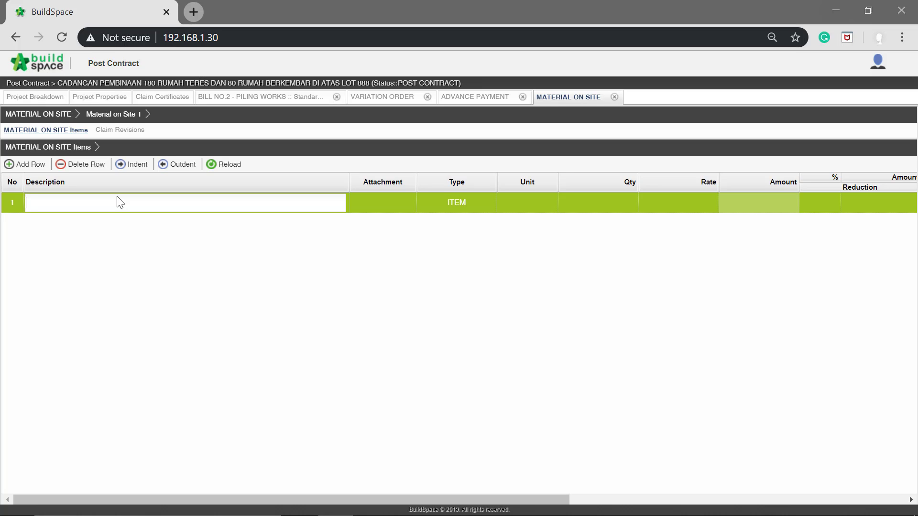
pyautogui.write('Floor til')
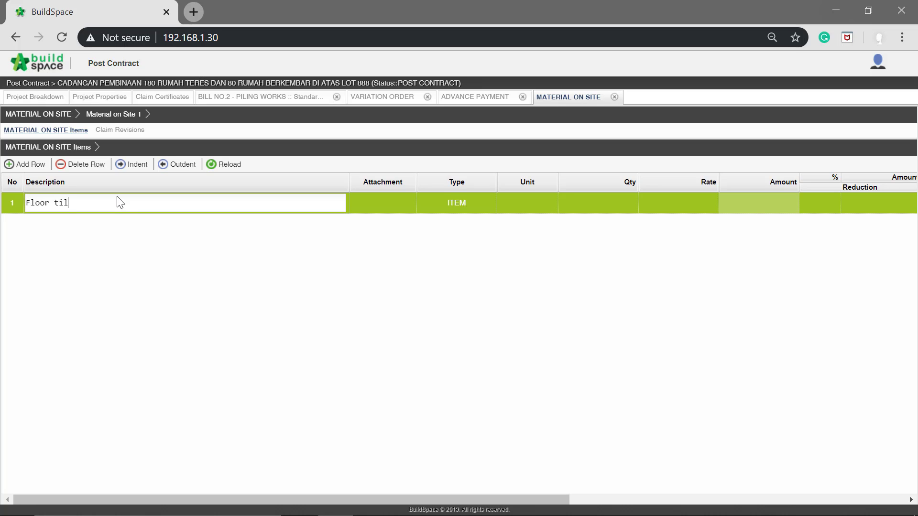
pyautogui.write('es 600mm x 600mm')
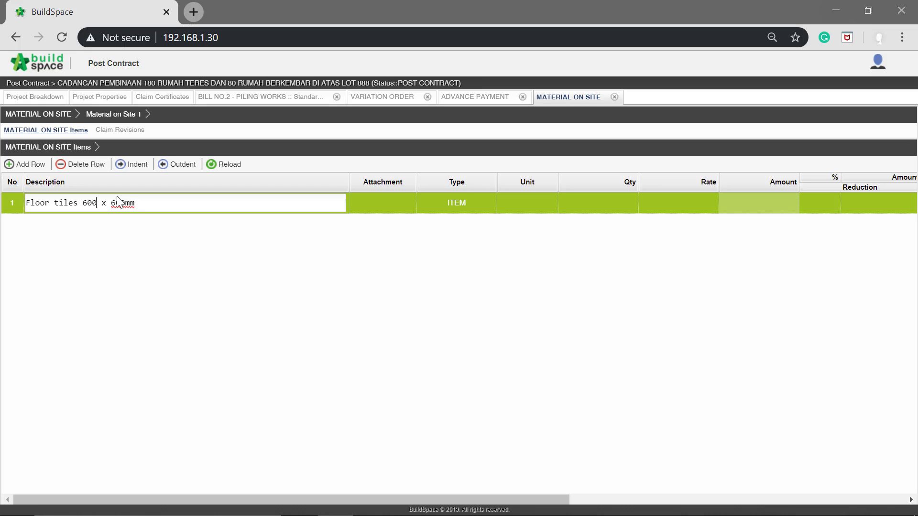
pyautogui.write('mm')
pyautogui.press('Return')
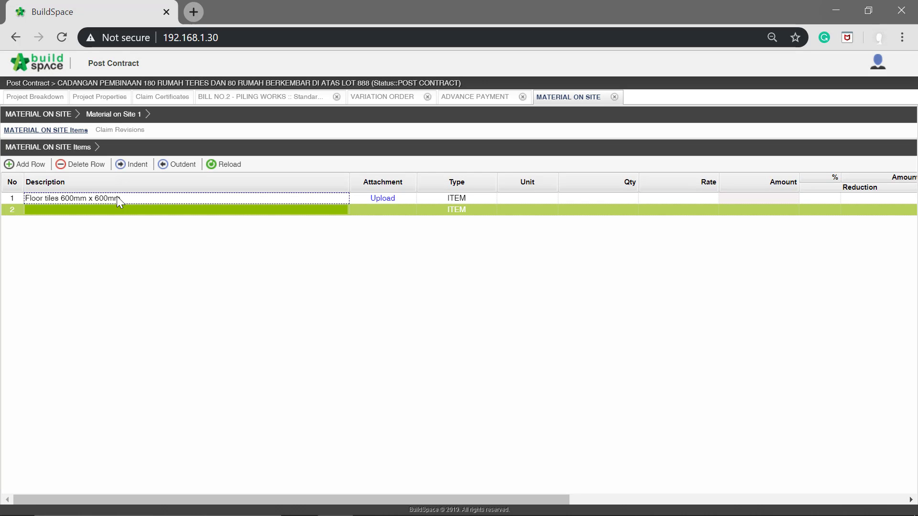
# Set the floor tiles item's unit to M2 and its quantity to 100
pyautogui.doubleClick(532, 199)
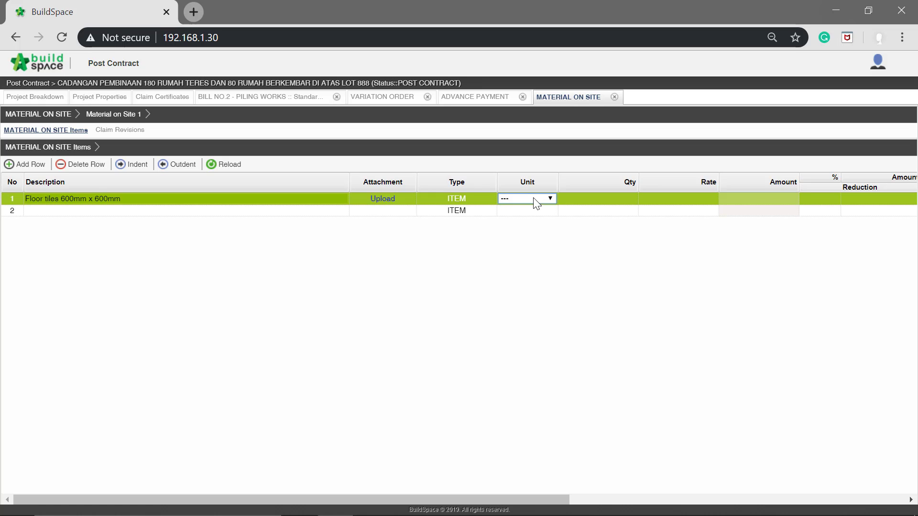
pyautogui.click(550, 199)
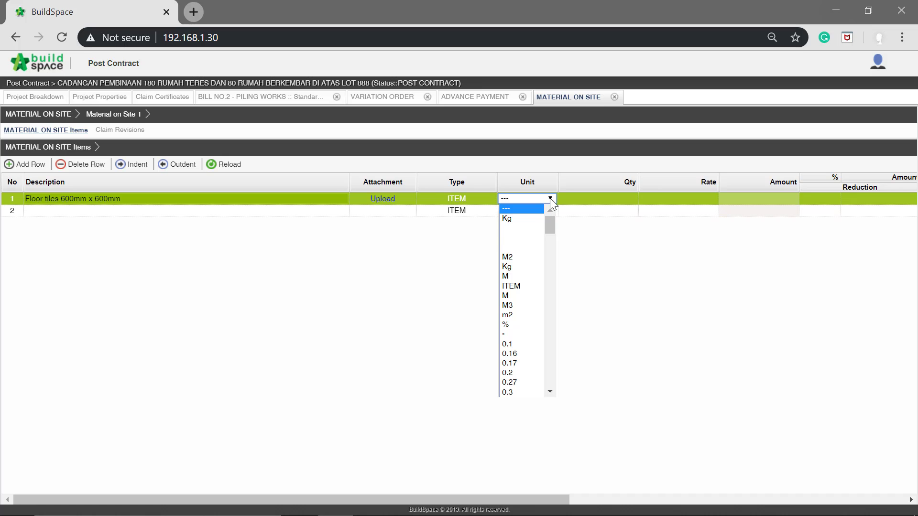
pyautogui.click(521, 257)
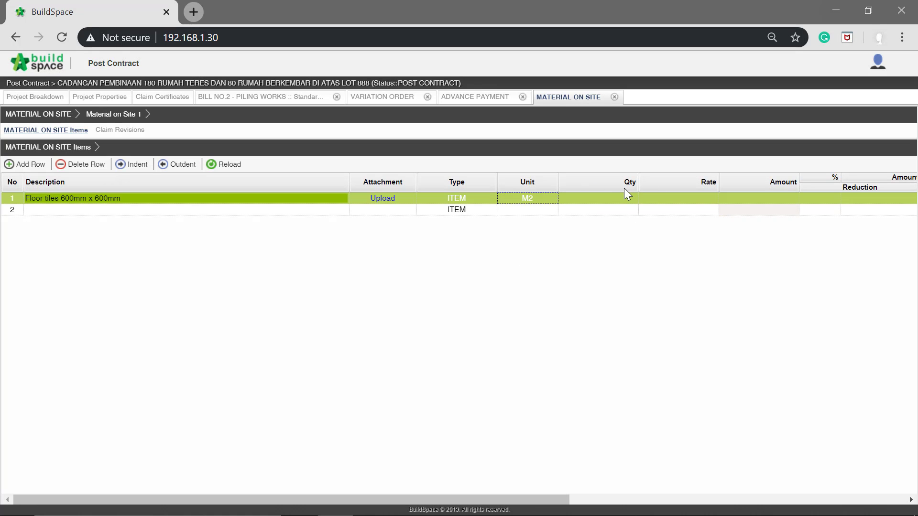
pyautogui.click(621, 203)
pyautogui.click(619, 200)
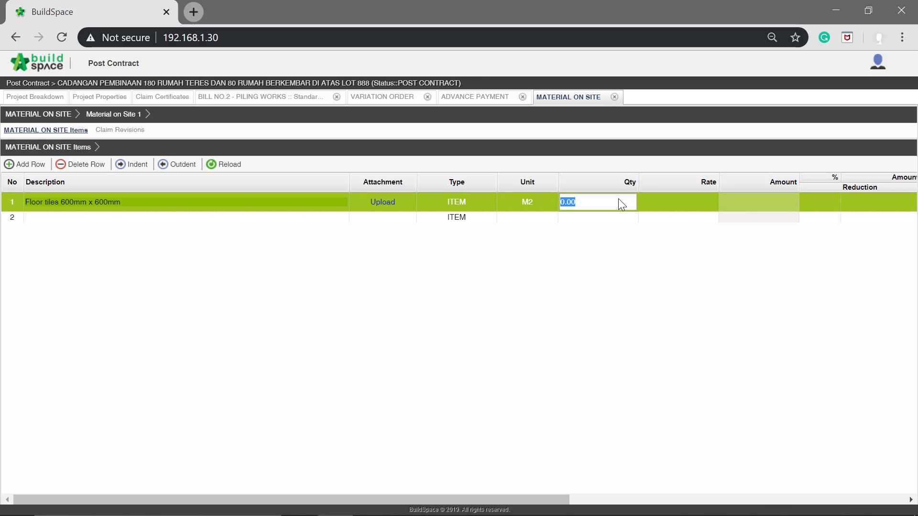
pyautogui.write('100')
pyautogui.press('Return')
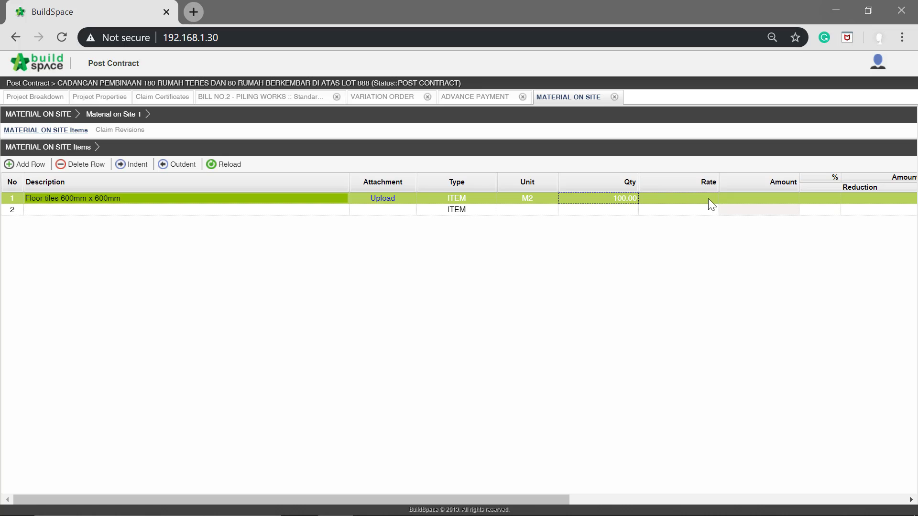
# Set the floor tiles item's rate to 200
pyautogui.click(708, 199)
pyautogui.click(708, 199)
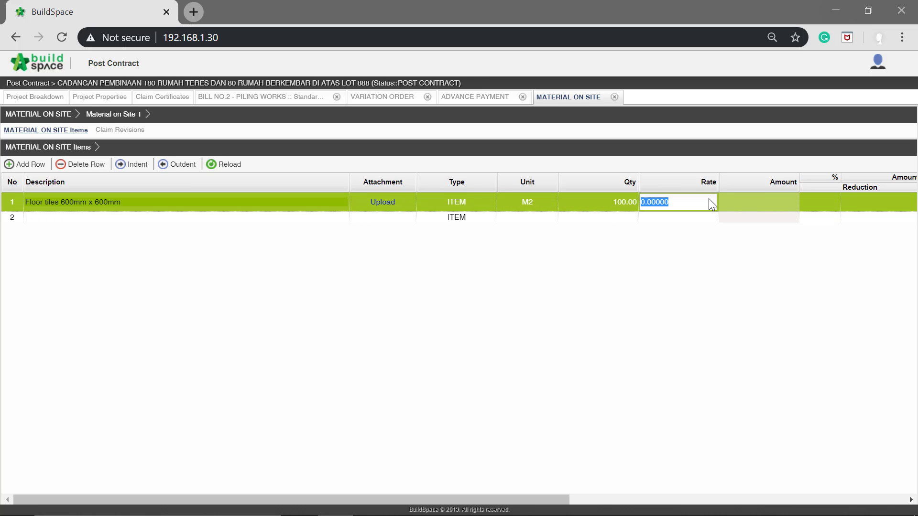
pyautogui.write('200')
pyautogui.press('Return')
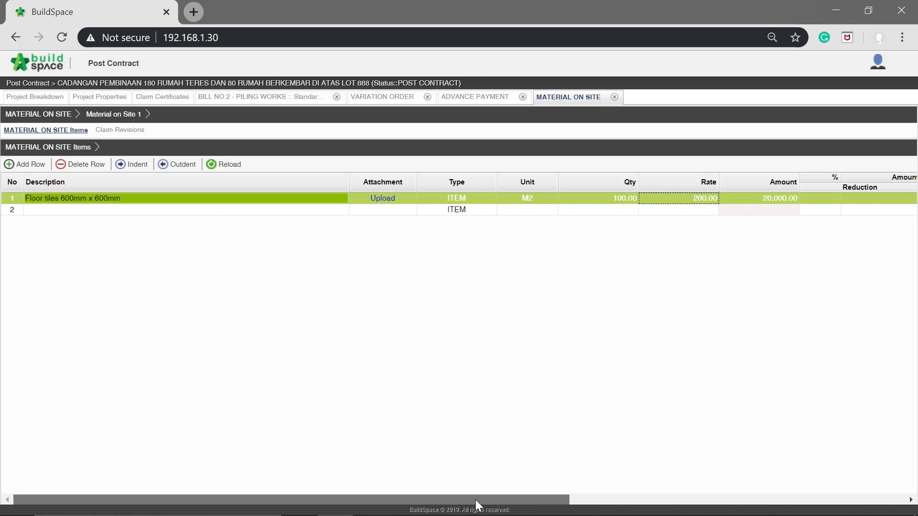
# Apply a 25% reduction to the floor tiles item
pyautogui.moveTo(475, 500); pyautogui.dragTo(703, 454)
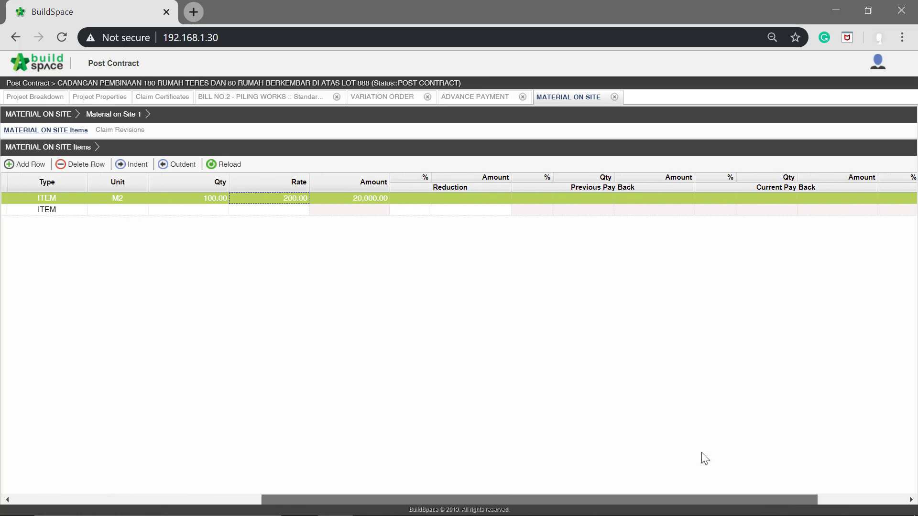
pyautogui.click(592, 211)
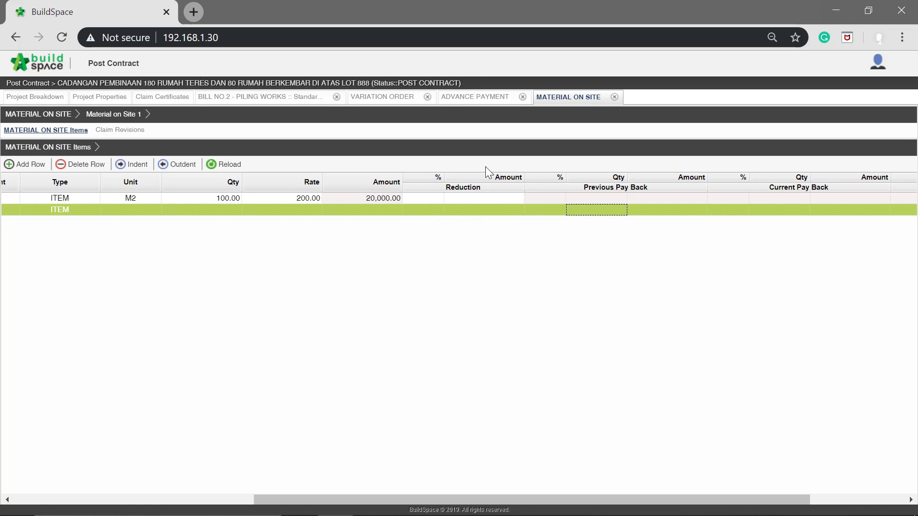
pyautogui.click(429, 199)
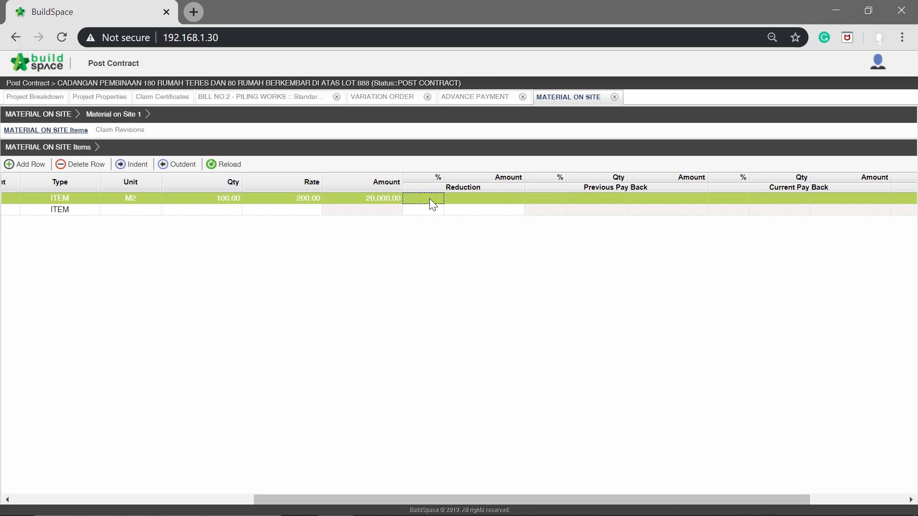
pyautogui.doubleClick(429, 198)
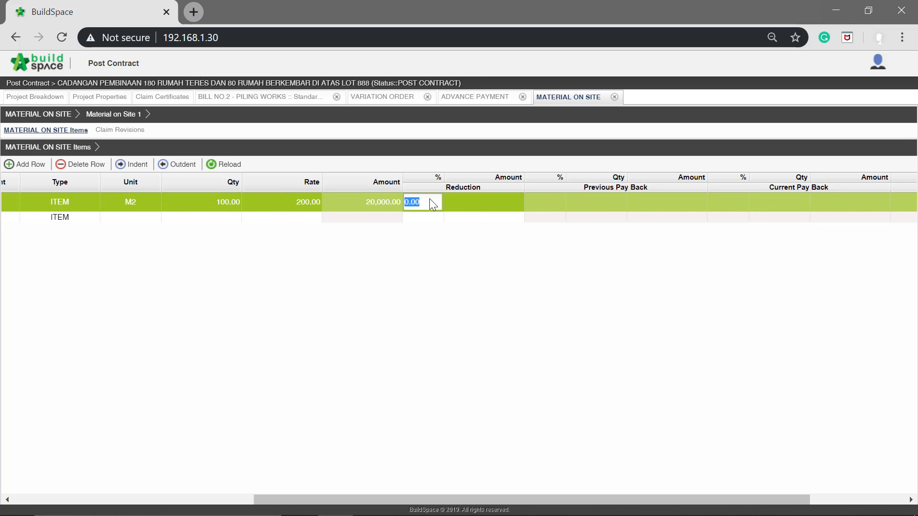
pyautogui.press('Return')
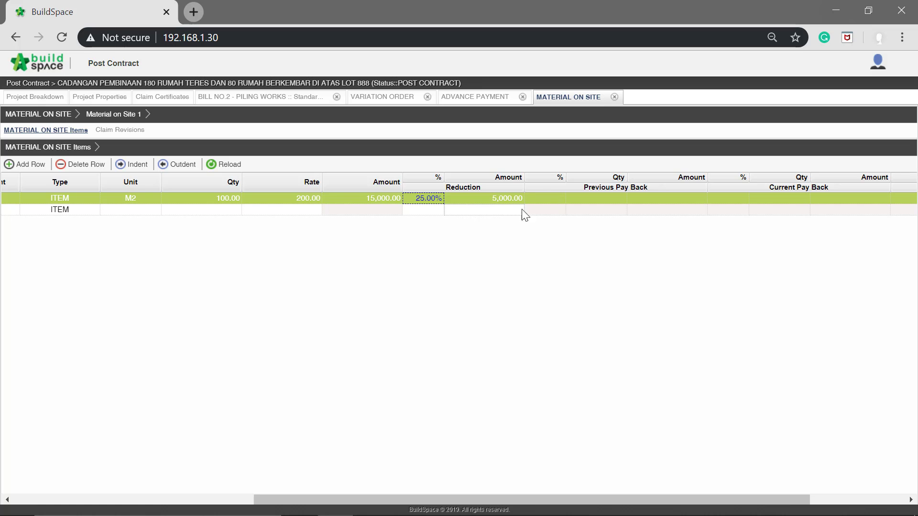
pyautogui.click(545, 210)
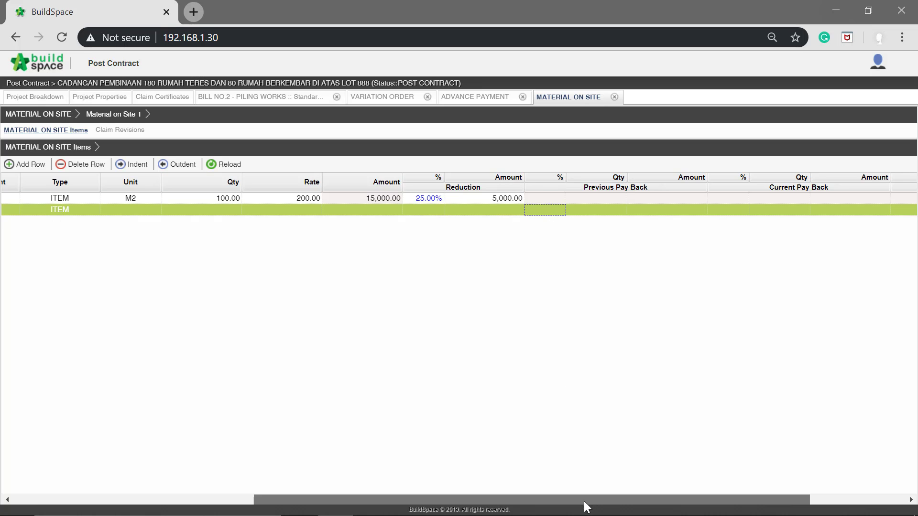
pyautogui.moveTo(583, 501); pyautogui.dragTo(322, 511)
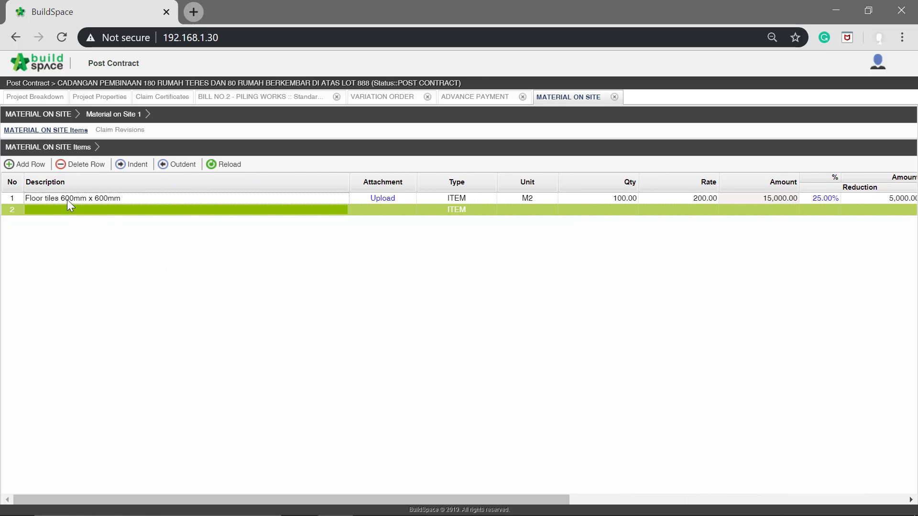
# Set the status of the Material on Site 1 record to Approved and reload the project breakdown to check the section's overall total
pyautogui.click(40, 114)
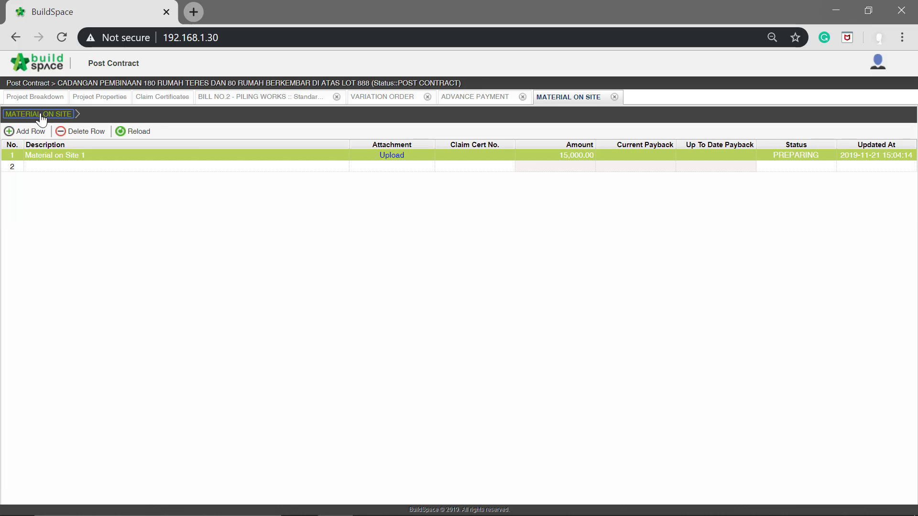
pyautogui.click(593, 167)
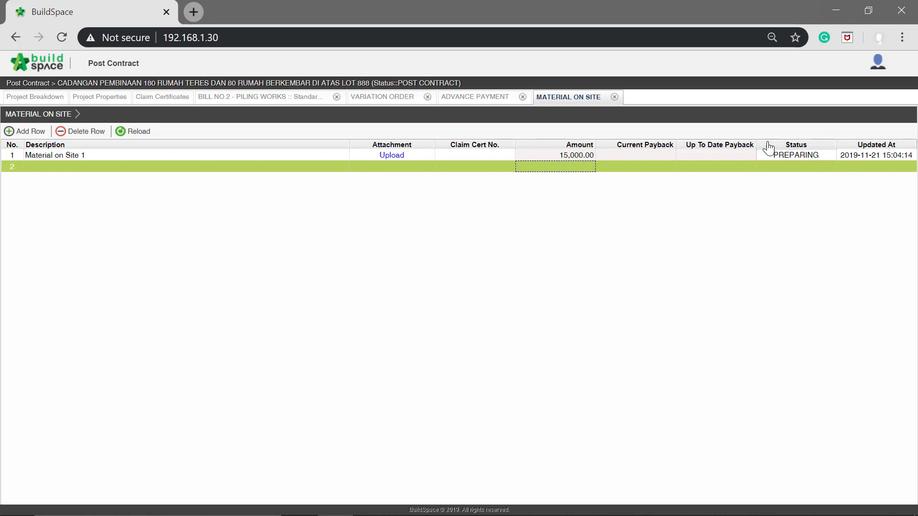
pyautogui.click(808, 153)
pyautogui.click(808, 153)
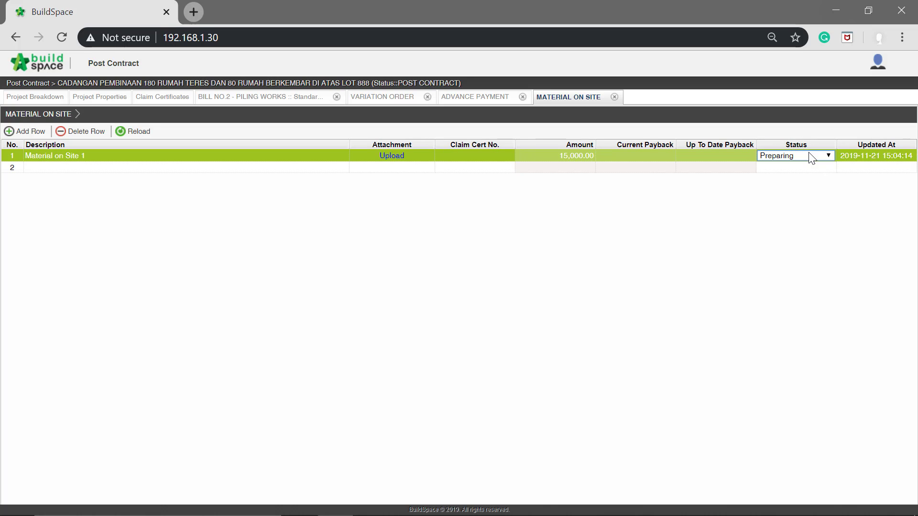
pyautogui.click(808, 153)
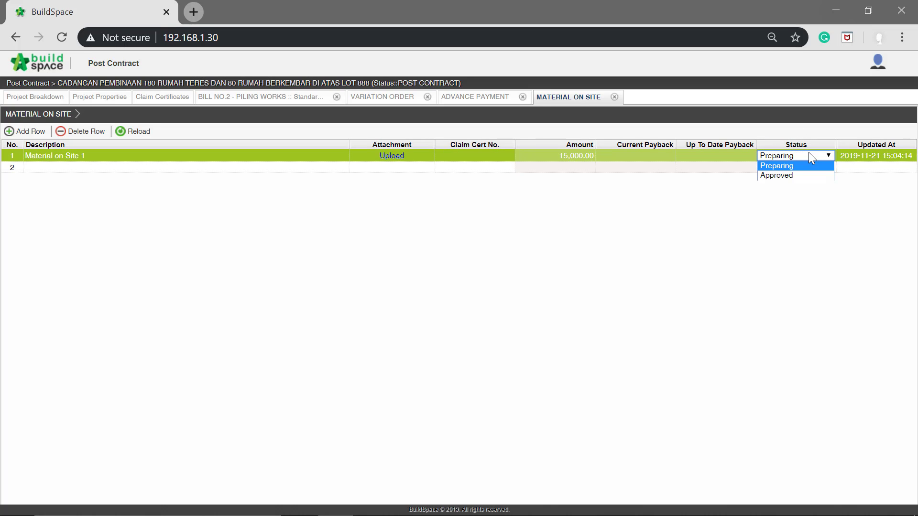
pyautogui.click(781, 174)
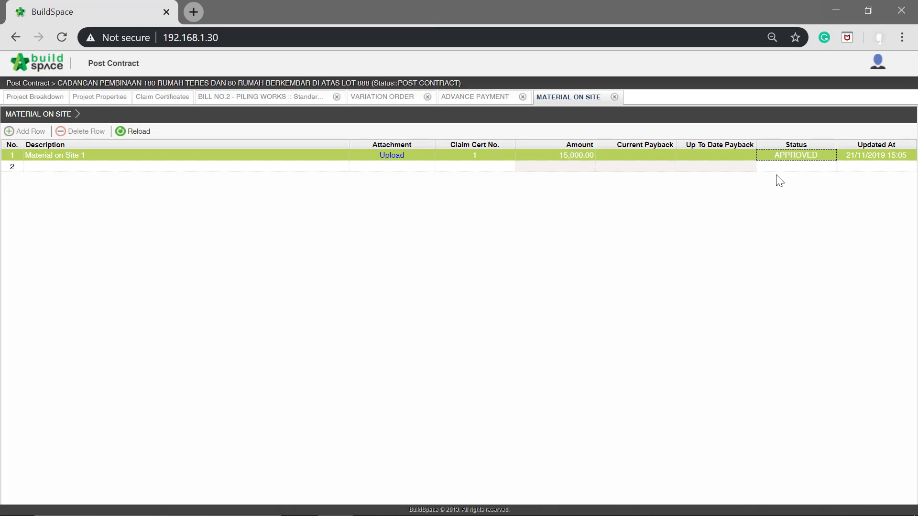
pyautogui.click(552, 168)
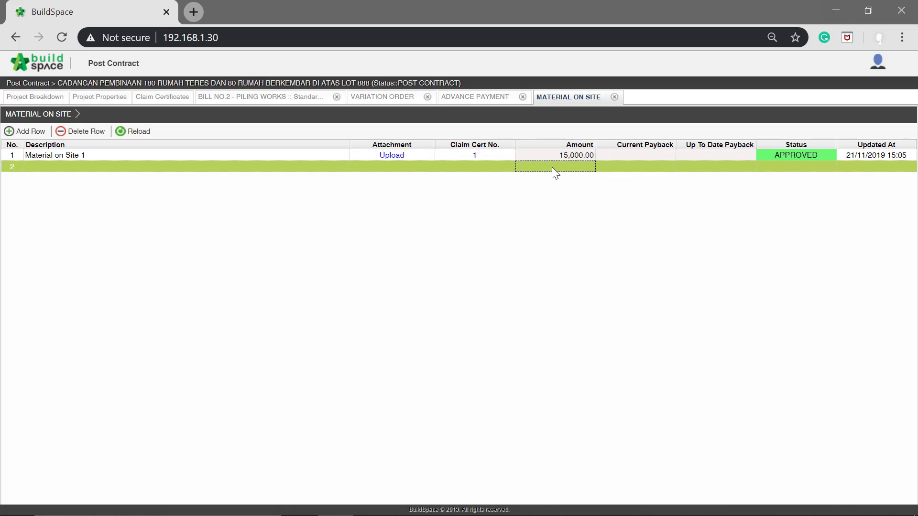
pyautogui.click(44, 100)
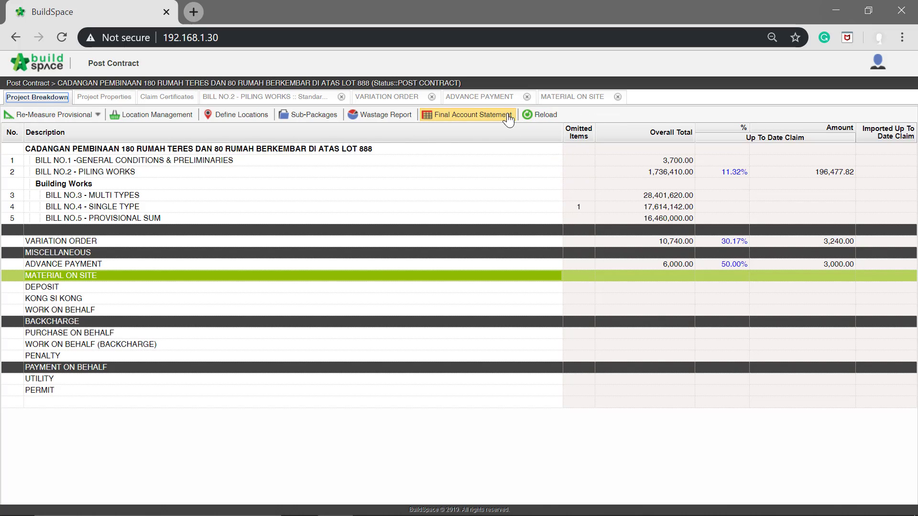
pyautogui.click(542, 115)
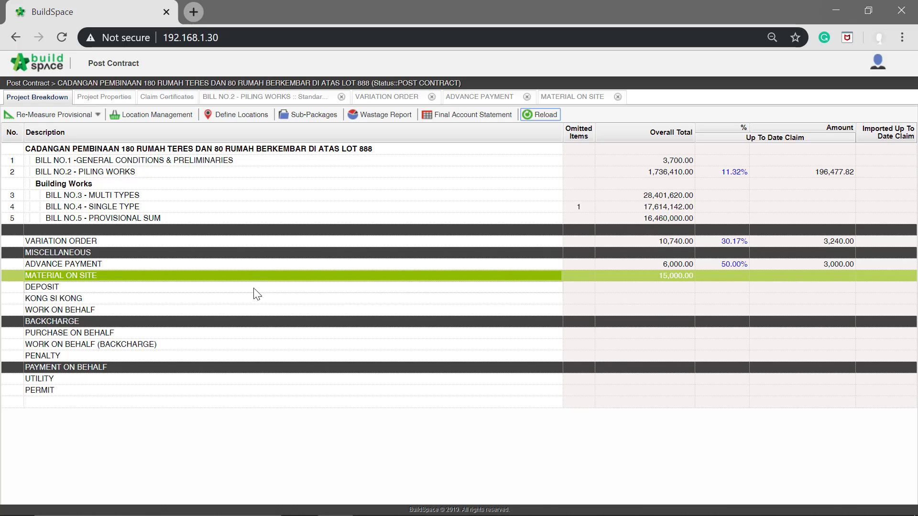
# Reopen Material on Site 1 from the project breakdown and add a new claim revision to it, confirming the addition
pyautogui.doubleClick(248, 276)
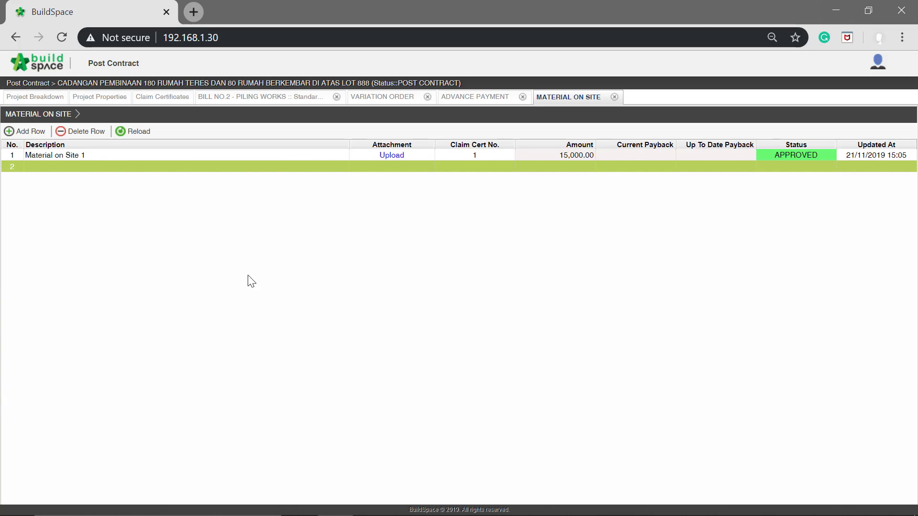
pyautogui.doubleClick(62, 154)
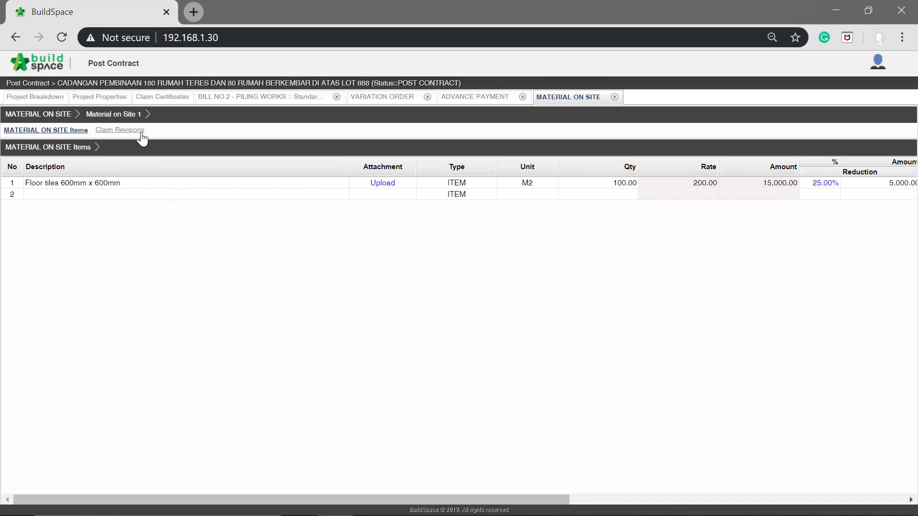
pyautogui.click(124, 130)
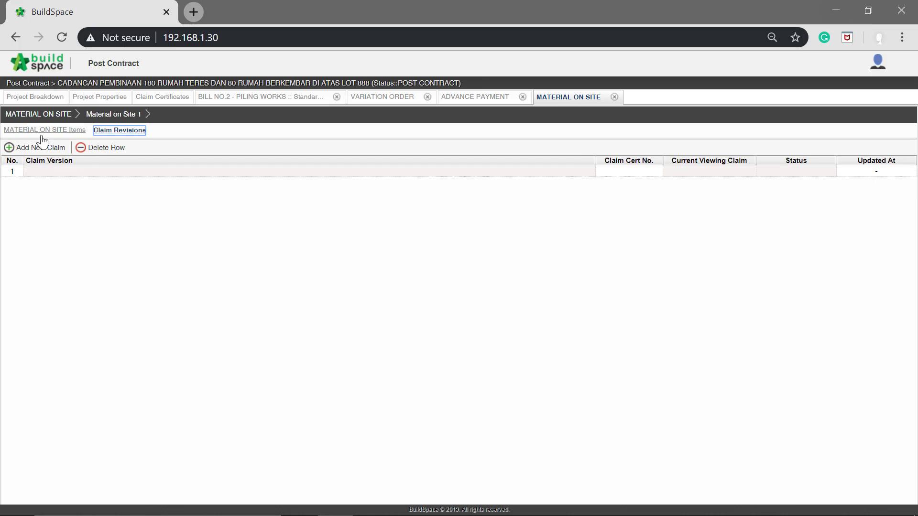
pyautogui.click(32, 149)
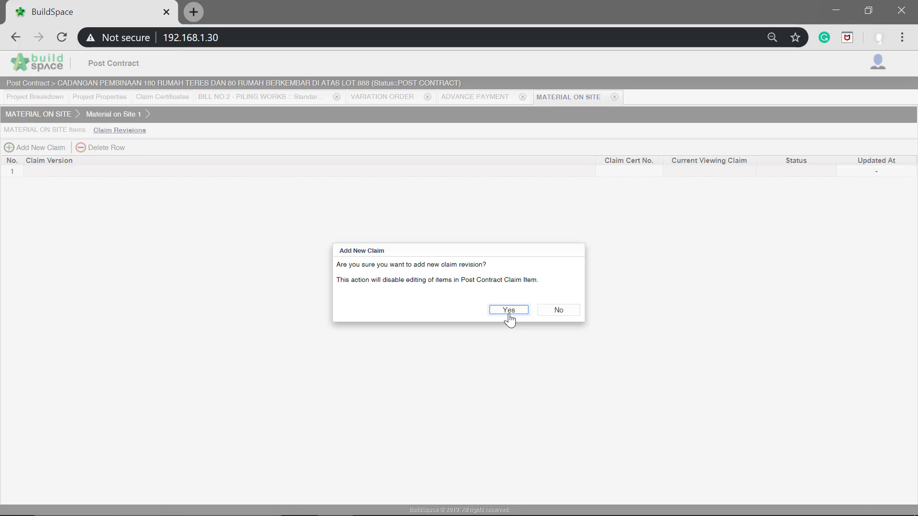
pyautogui.click(508, 311)
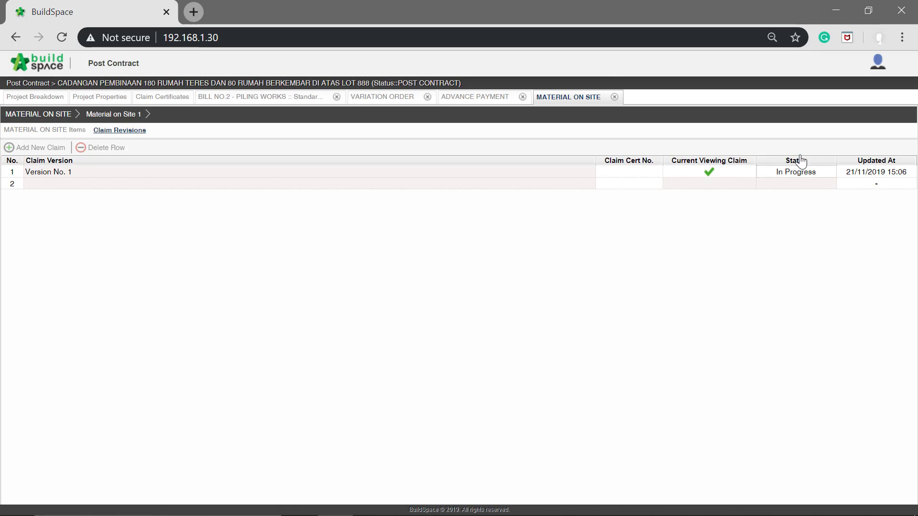
# Set the floor tiles item's up-to-date pay back to 70% in Material on Site 1
pyautogui.click(60, 112)
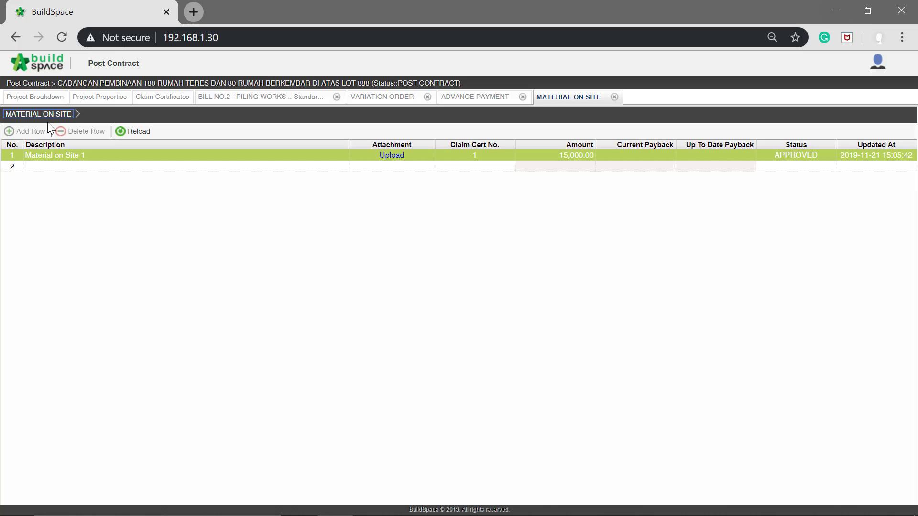
pyautogui.doubleClick(44, 154)
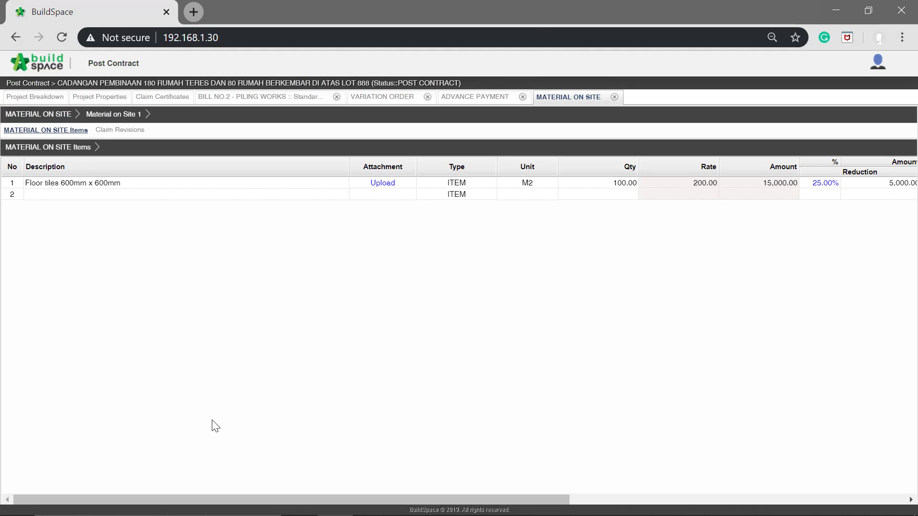
pyautogui.moveTo(215, 499); pyautogui.dragTo(512, 512)
pyautogui.moveTo(645, 500); pyautogui.dragTo(700, 501)
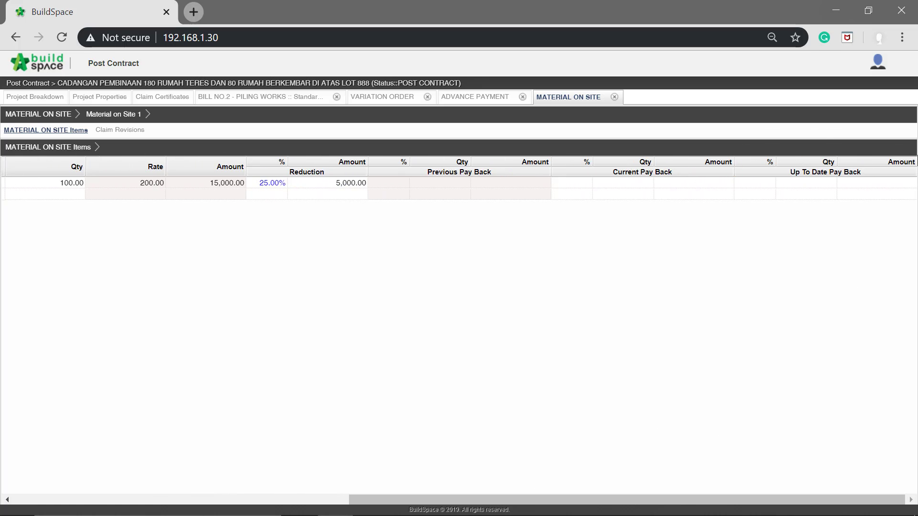
pyautogui.click(756, 187)
pyautogui.doubleClick(756, 186)
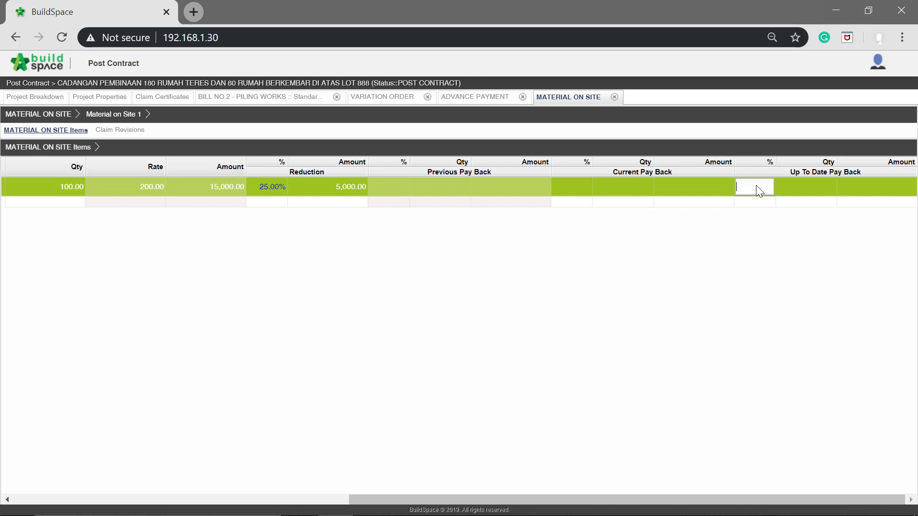
pyautogui.write('70')
pyautogui.press('Return')
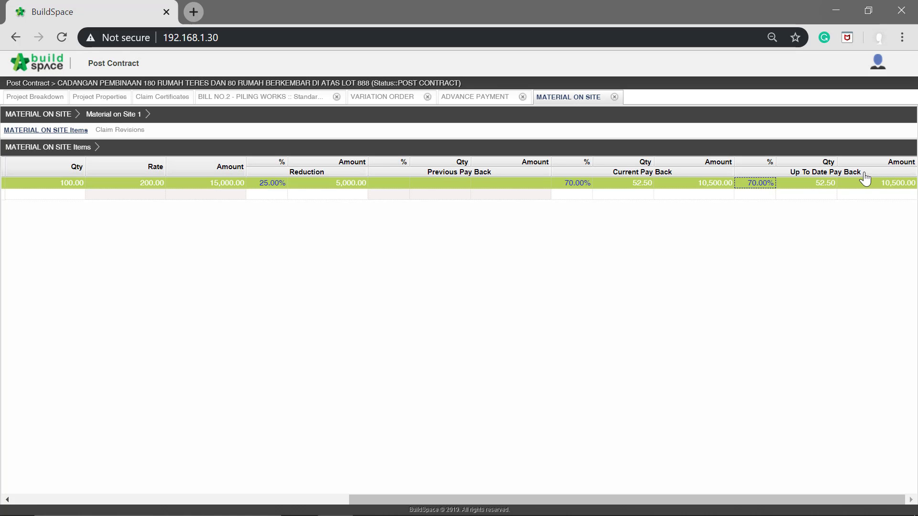
pyautogui.click(873, 185)
pyautogui.click(871, 194)
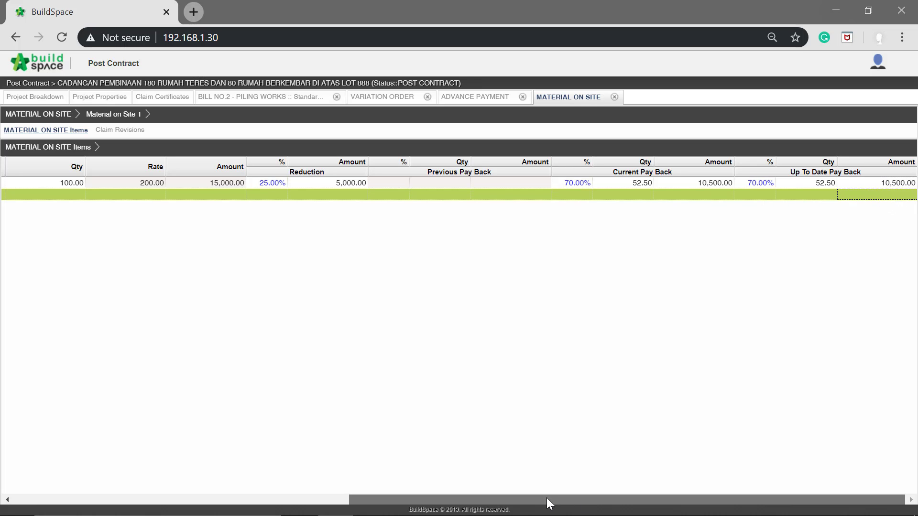
pyautogui.moveTo(546, 498); pyautogui.dragTo(102, 495)
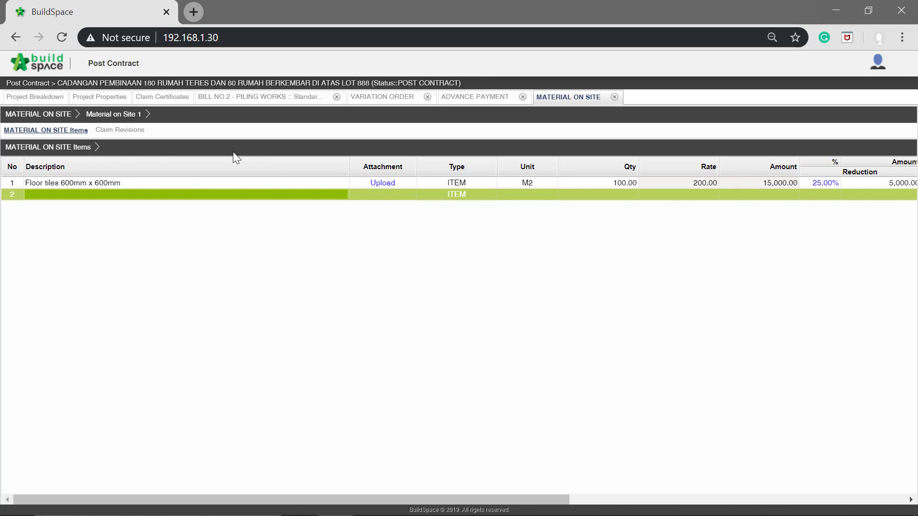
# Set claim Version No. 1 of Material on Site 1 to Locked, confirm its submission, and reload the project breakdown
pyautogui.click(138, 135)
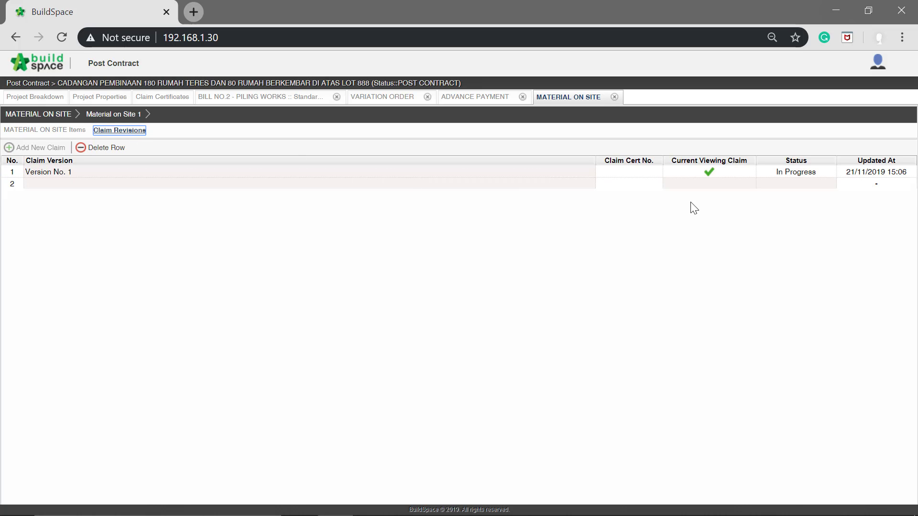
pyautogui.doubleClick(797, 174)
pyautogui.click(796, 173)
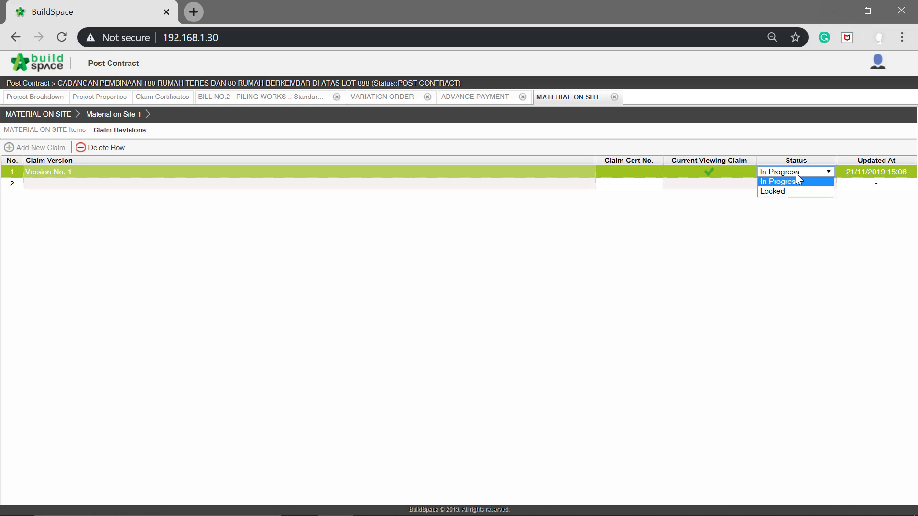
pyautogui.click(774, 191)
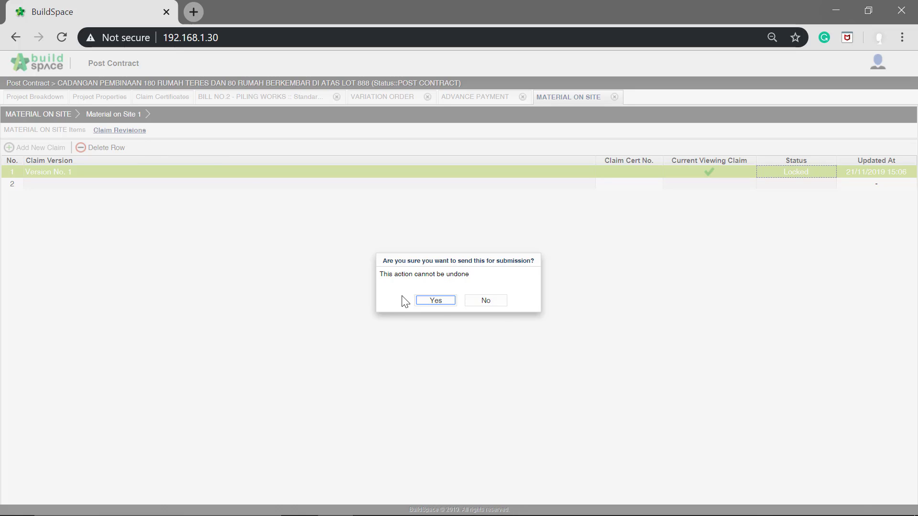
pyautogui.click(436, 301)
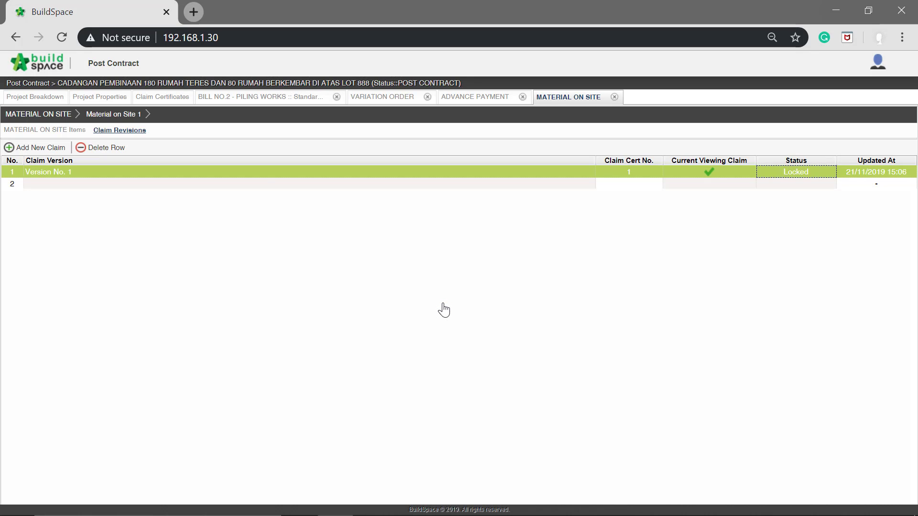
pyautogui.click(50, 99)
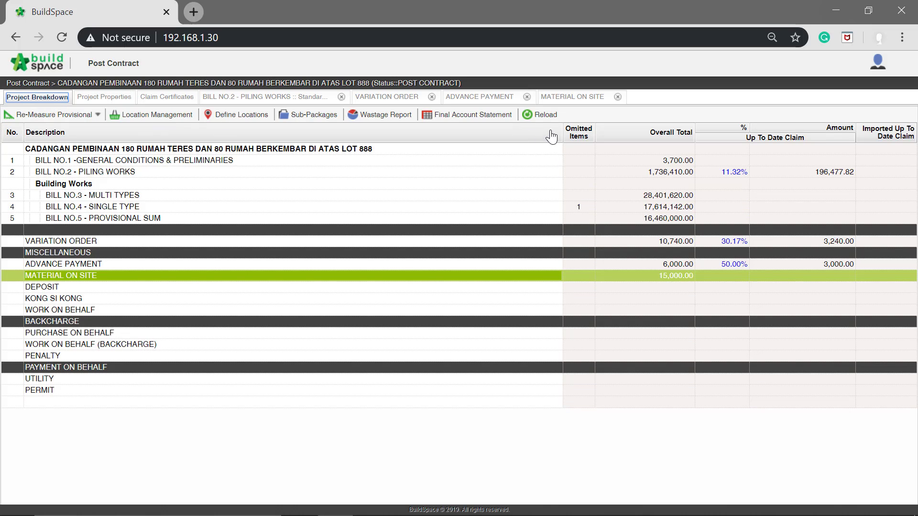
pyautogui.click(540, 115)
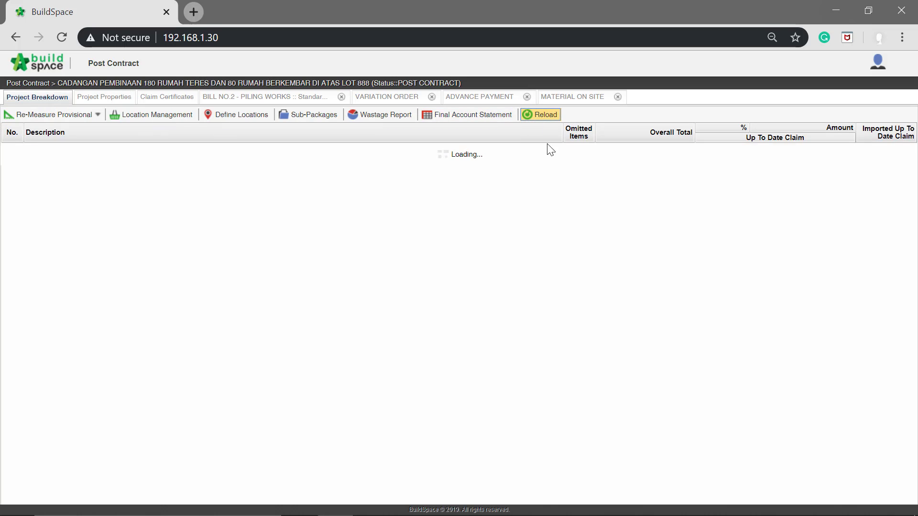
# Generate the printable Certificate Of Payment from claim certificate 1's print info and examine its work done, miscellaneous claims and net payable amounts
pyautogui.click(784, 296)
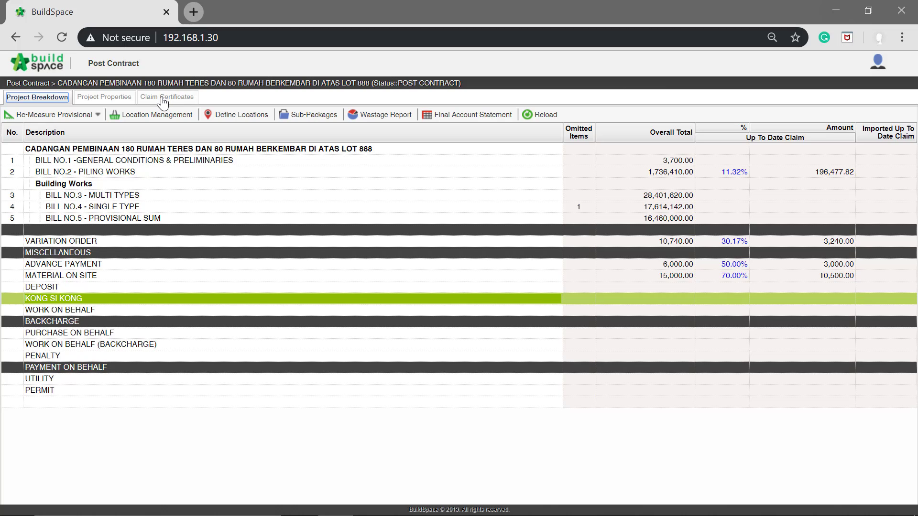
pyautogui.click(162, 101)
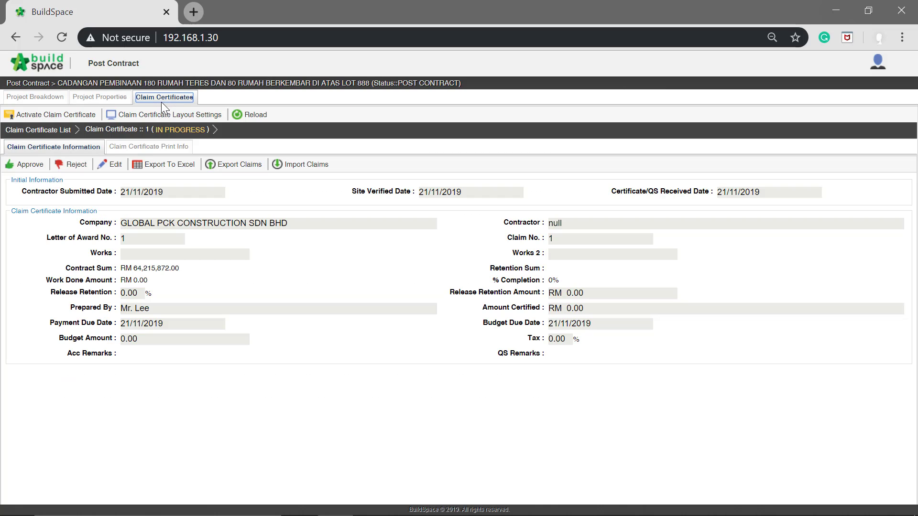
pyautogui.click(144, 148)
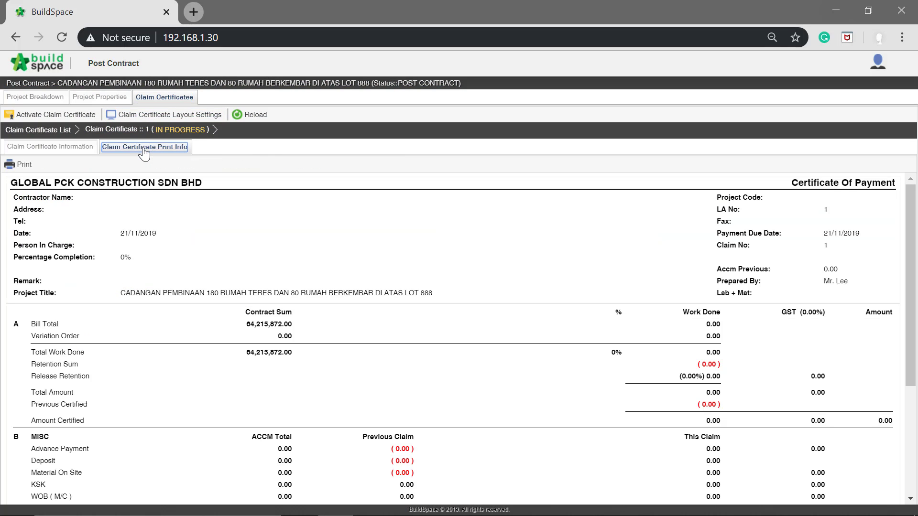
pyautogui.click(10, 167)
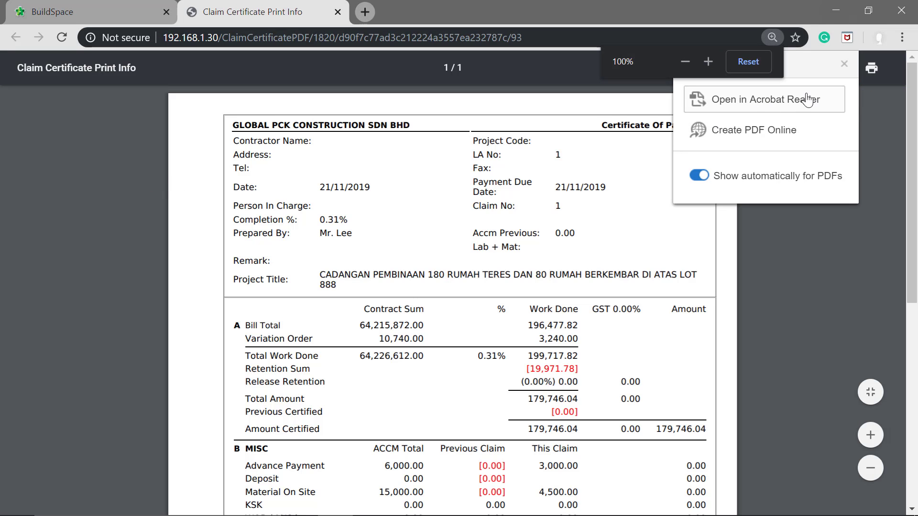
pyautogui.click(844, 65)
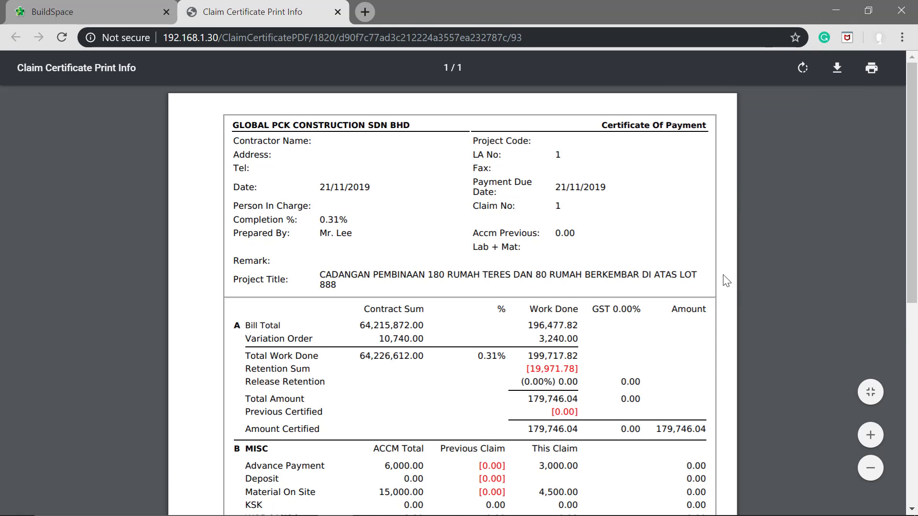
pyautogui.scroll(-2, 725, 280)
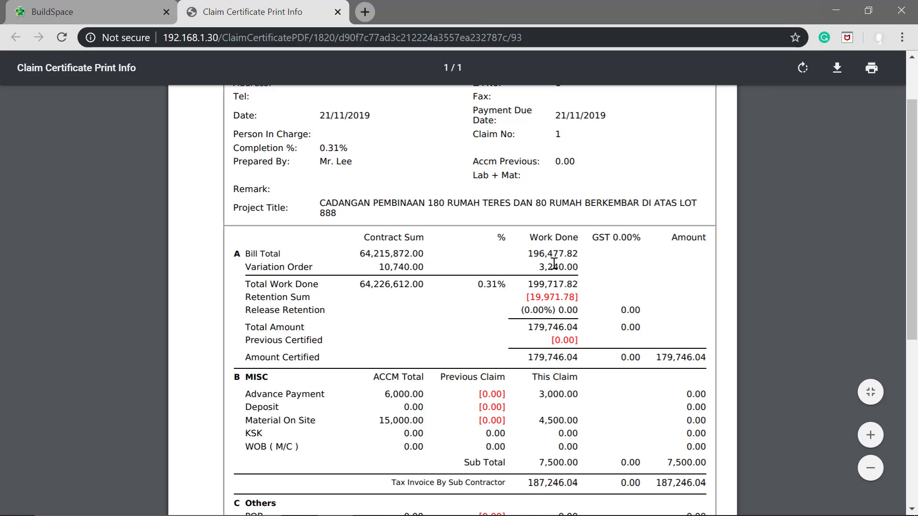
pyautogui.scroll(-3, 563, 287)
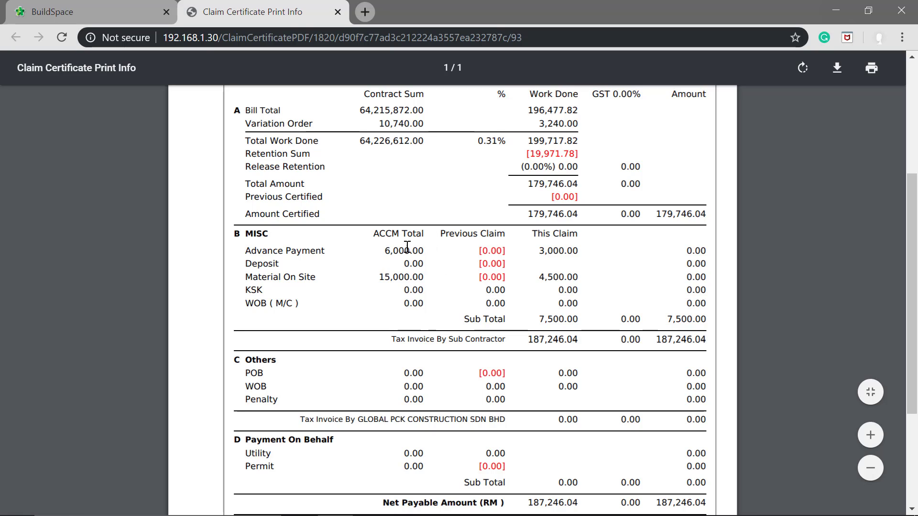
pyautogui.scroll(5, 411, 263)
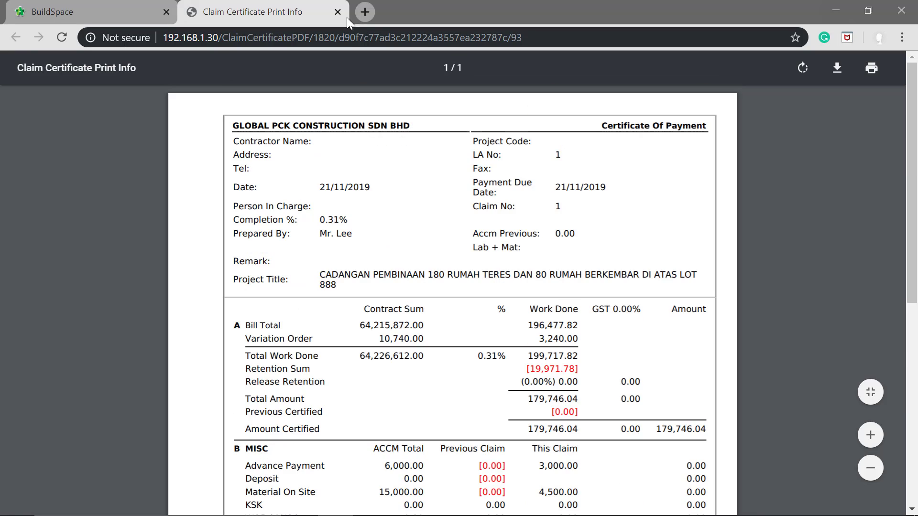
# Return to the BuildSpace claim certificate information and approve claim certificate 1 without entering remarks
pyautogui.click(86, 8)
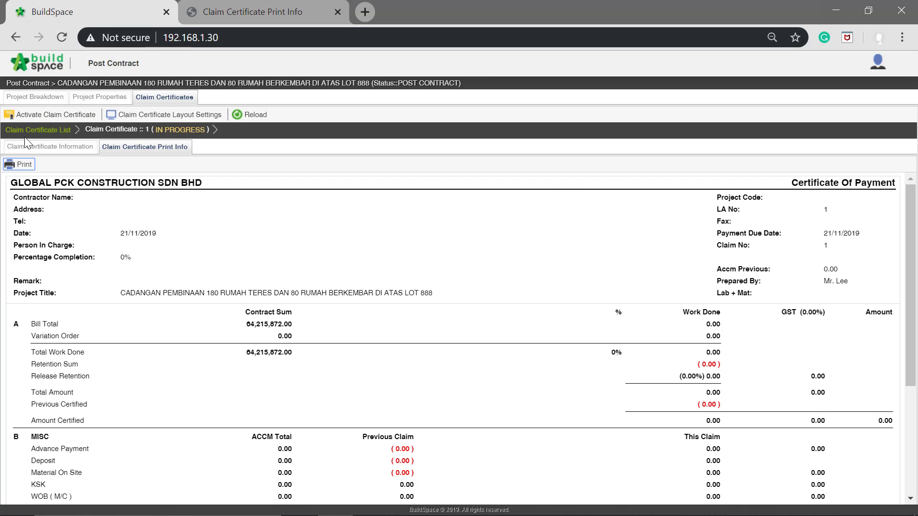
pyautogui.click(49, 147)
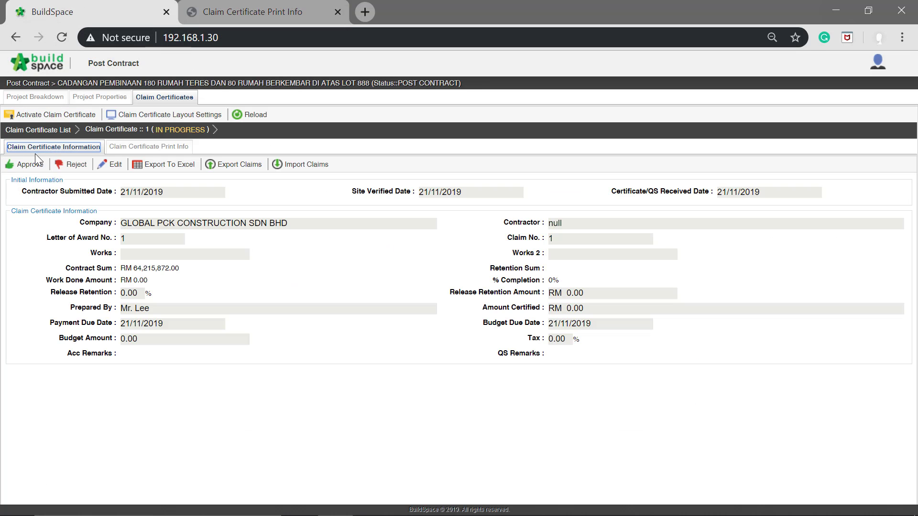
pyautogui.click(28, 166)
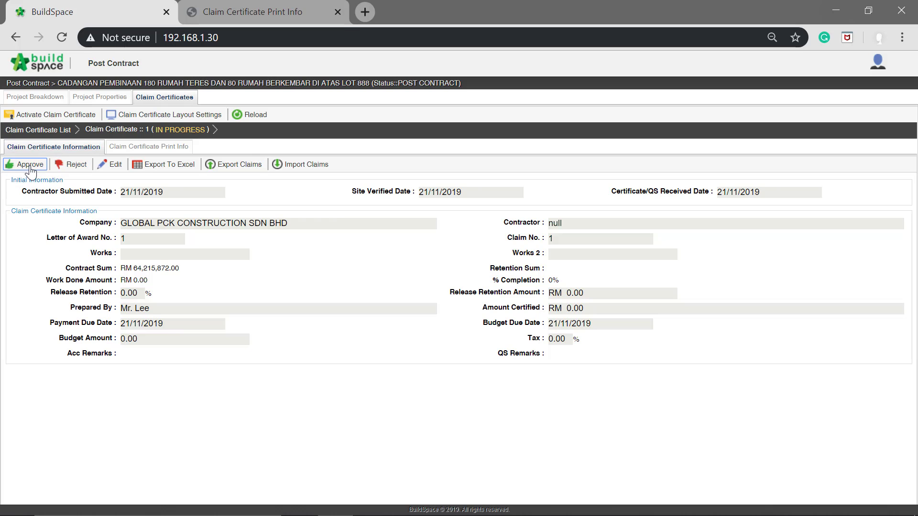
pyautogui.click(355, 234)
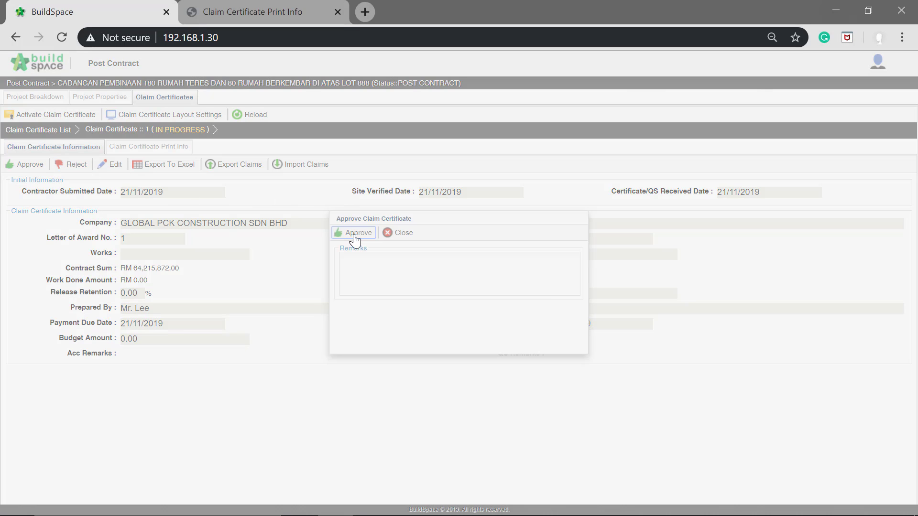